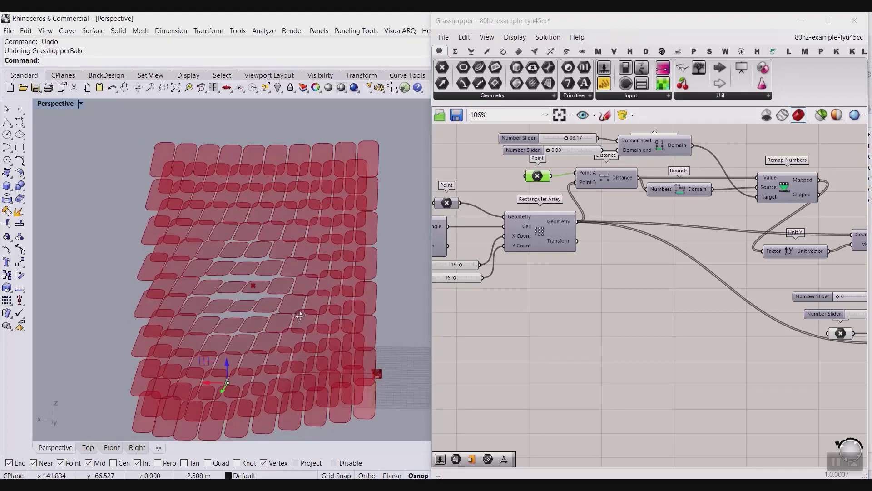
# Select the rotation's attractor point and move it up in Z by about one row of panels
pyautogui.moveTo(691, 257); pyautogui.dragTo(598, 252, button='right')
pyautogui.scroll(-2, 597, 252)
pyautogui.scroll(4, 695, 301)
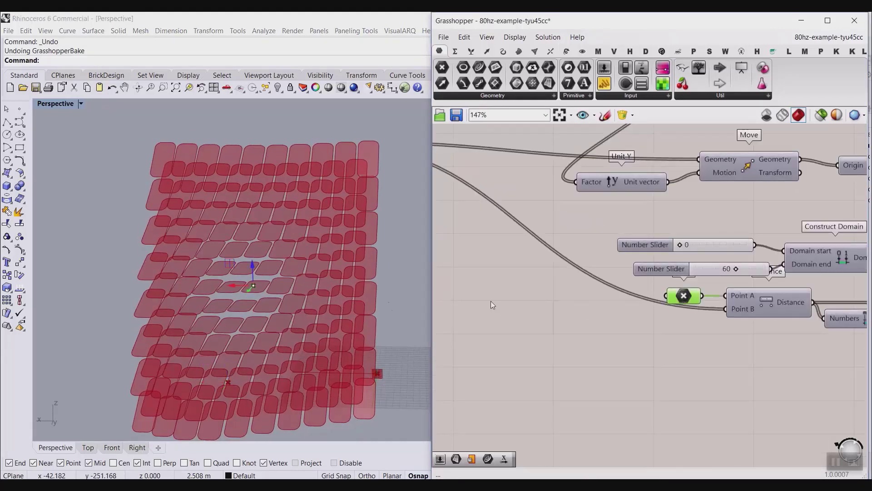
pyautogui.moveTo(252, 271); pyautogui.dragTo(249, 251)
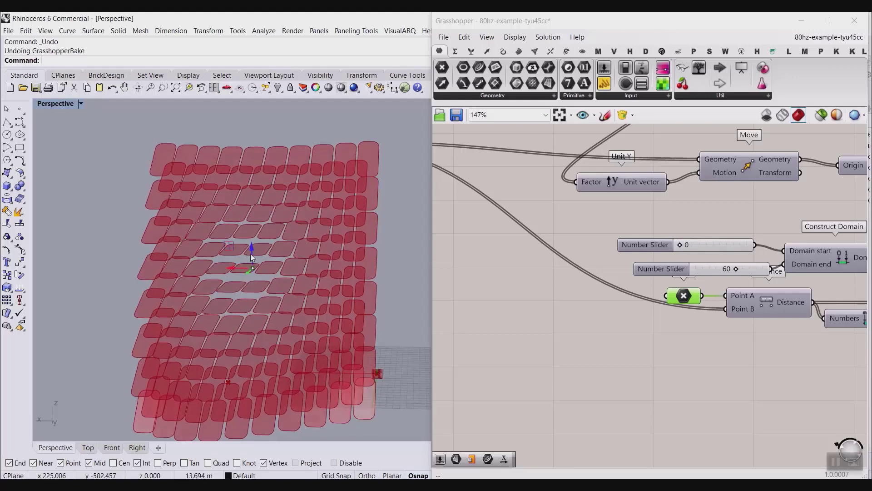
pyautogui.moveTo(255, 260); pyautogui.dragTo(371, 267, button='right')
pyautogui.scroll(5, 370, 267)
pyautogui.moveTo(297, 268); pyautogui.dragTo(289, 303, button='right')
pyautogui.scroll(-6, 362, 273)
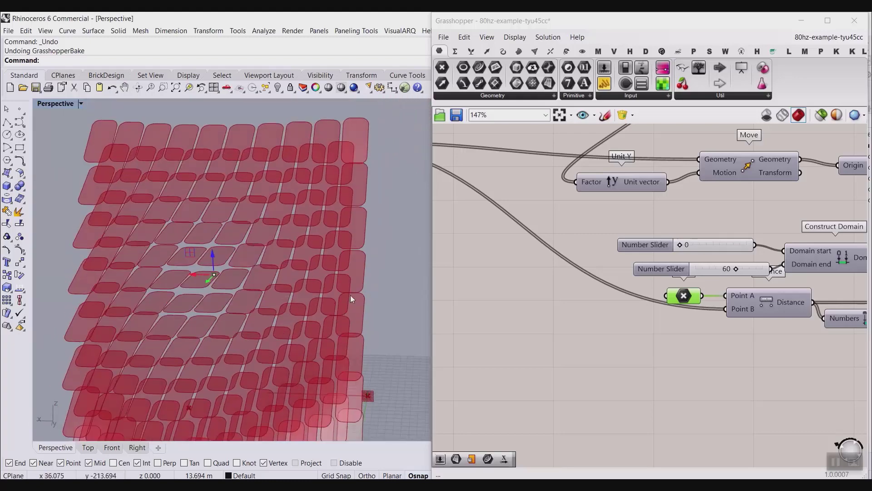
# Set the X Size of the base Rectangle component to 8.6
pyautogui.scroll(-3, 606, 245)
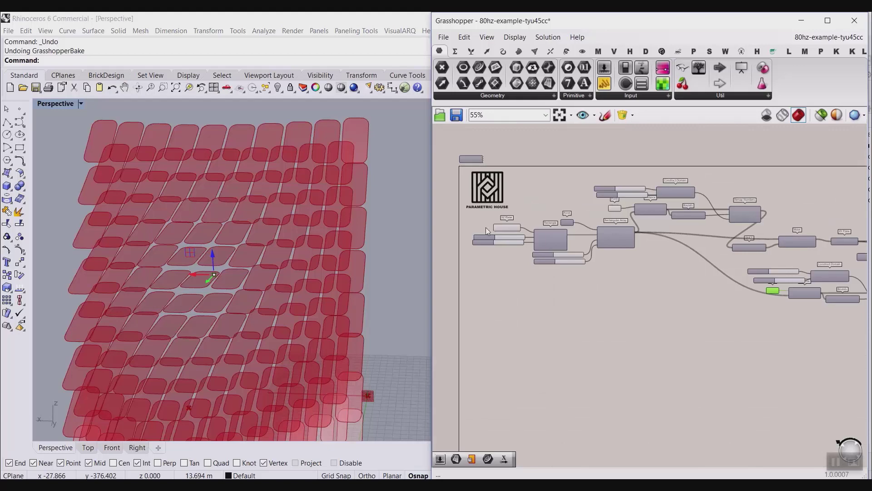
pyautogui.scroll(4, 486, 227)
pyautogui.scroll(2, 546, 260)
pyautogui.moveTo(508, 248)
pyautogui.mouseDown()
pyautogui.moveTo(566, 249)
pyautogui.moveTo(507, 249)
pyautogui.mouseUp()
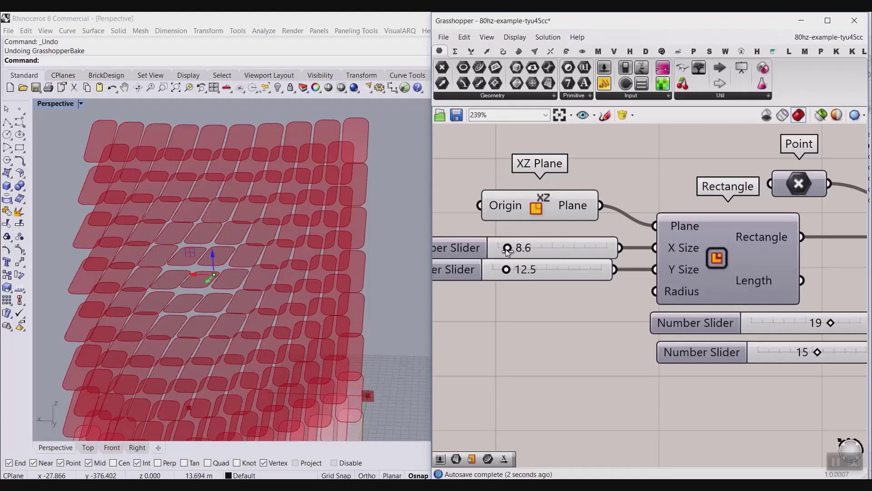
# Set the Rectangular Array's X Count to 21 and its Y Count to 15
pyautogui.moveTo(678, 315); pyautogui.dragTo(541, 261, button='right')
pyautogui.scroll(-2, 542, 261)
pyautogui.scroll(2, 614, 265)
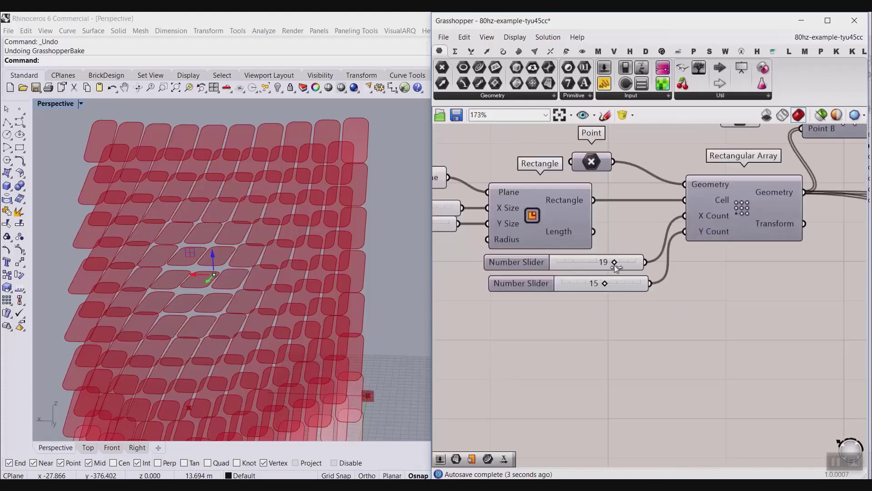
pyautogui.moveTo(614, 264); pyautogui.dragTo(623, 263)
pyautogui.scroll(-3, 252, 260)
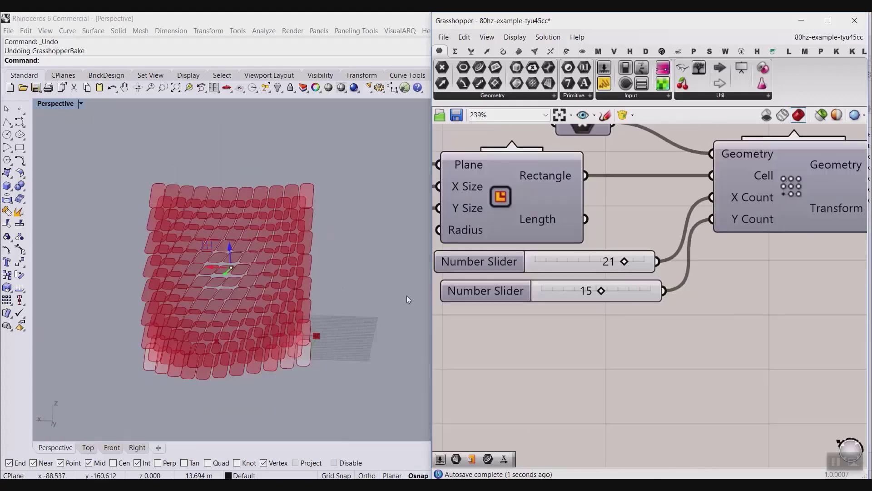
pyautogui.moveTo(609, 291); pyautogui.dragTo(604, 293)
pyautogui.scroll(-5, 666, 246)
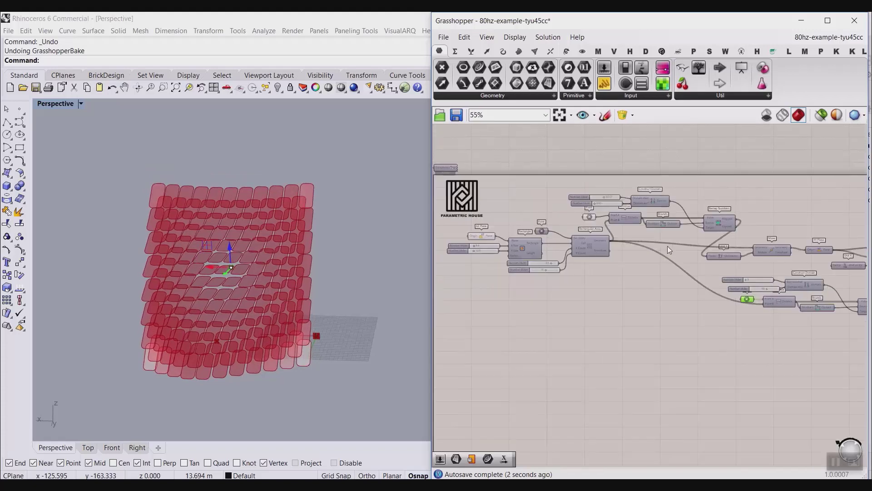
# Set the Domain start of the Construct Domain controlling the Move distance to 94.98
pyautogui.scroll(3, 577, 217)
pyautogui.scroll(3, 561, 212)
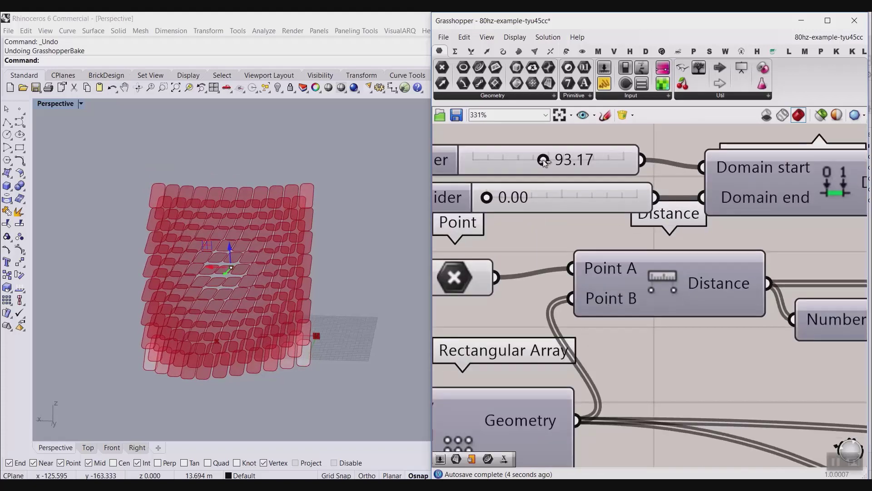
pyautogui.moveTo(544, 161); pyautogui.dragTo(545, 160)
pyautogui.scroll(-4, 611, 289)
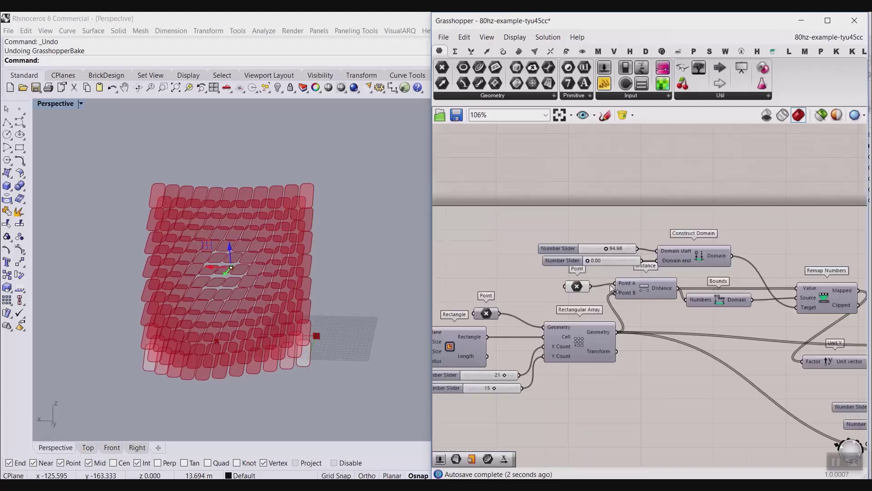
# Set the Domain end of the Construct Domain controlling the Rotate 3D angle to 88
pyautogui.scroll(-3, 611, 289)
pyautogui.moveTo(760, 365); pyautogui.dragTo(577, 339, button='right')
pyautogui.scroll(5, 577, 337)
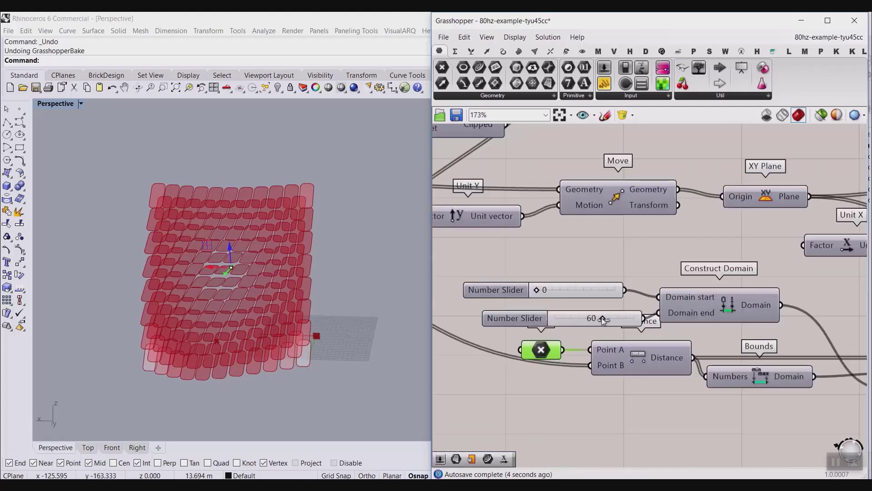
pyautogui.moveTo(602, 317); pyautogui.dragTo(625, 318)
pyautogui.scroll(5, 269, 299)
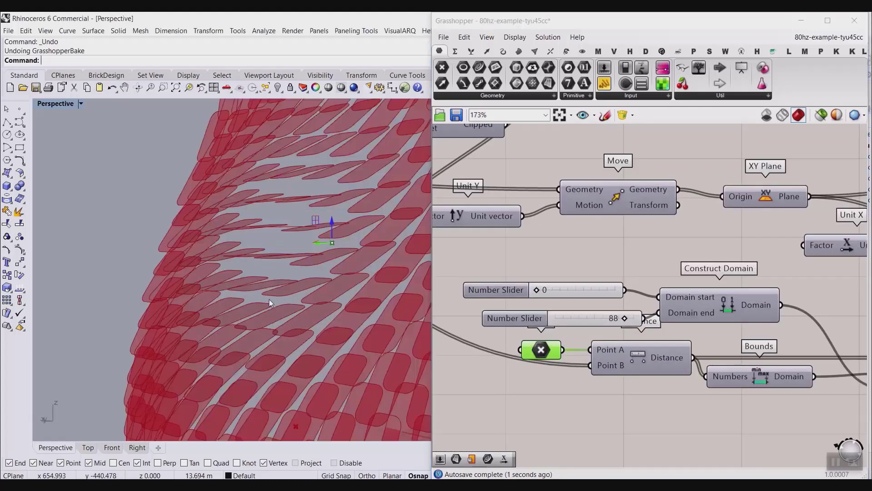
pyautogui.moveTo(268, 299); pyautogui.dragTo(366, 313, button='right')
# Reduce the rotation's Domain end to 42 and view the facade from another side
pyautogui.moveTo(625, 318); pyautogui.dragTo(585, 321)
pyautogui.scroll(-5, 194, 265)
pyautogui.moveTo(195, 265); pyautogui.dragTo(334, 286, button='right')
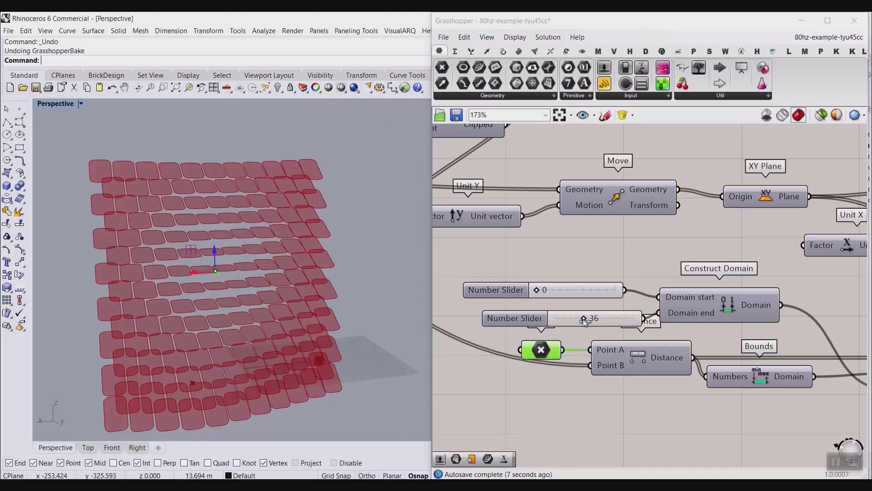
pyautogui.moveTo(585, 321); pyautogui.dragTo(587, 321)
pyautogui.scroll(-5, 552, 250)
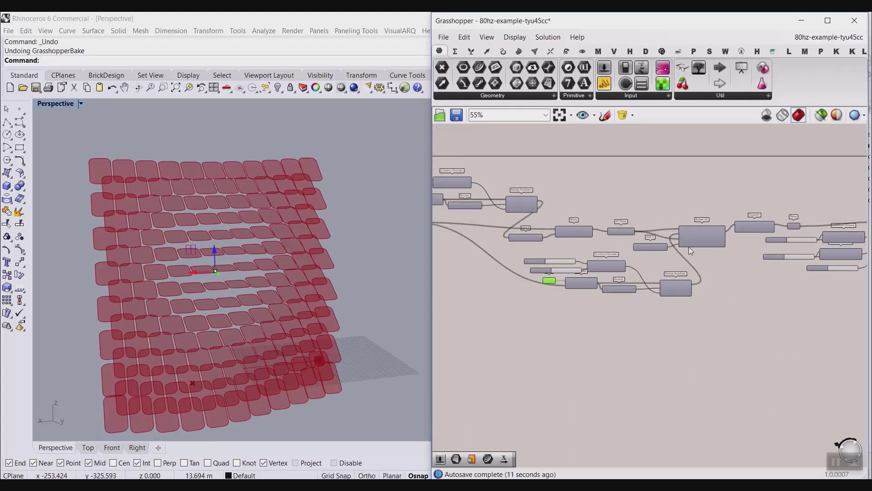
# Select every component of the definition and turn off their previews
pyautogui.scroll(-3, 600, 260)
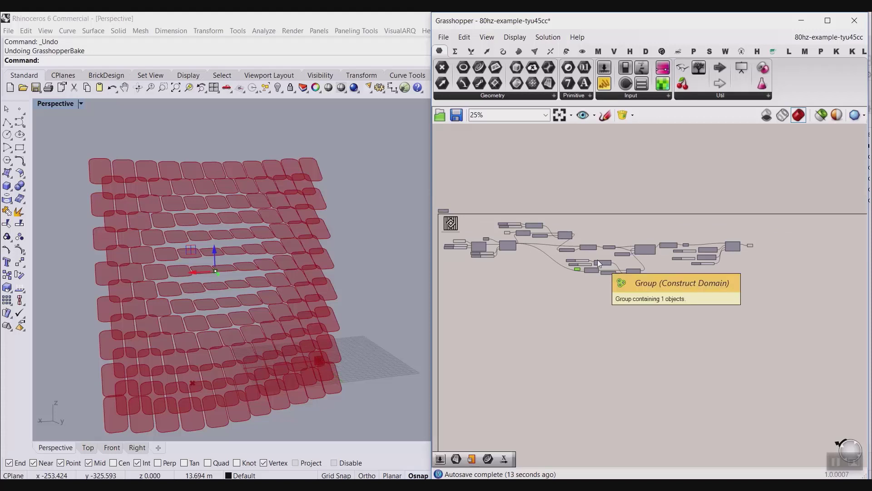
pyautogui.moveTo(804, 312); pyautogui.dragTo(444, 209)
pyautogui.rightClick(467, 194)
pyautogui.click(495, 211)
pyautogui.click(494, 182)
# Turn on the preview of the Rectangular Array component to show the point grid
pyautogui.scroll(6, 481, 233)
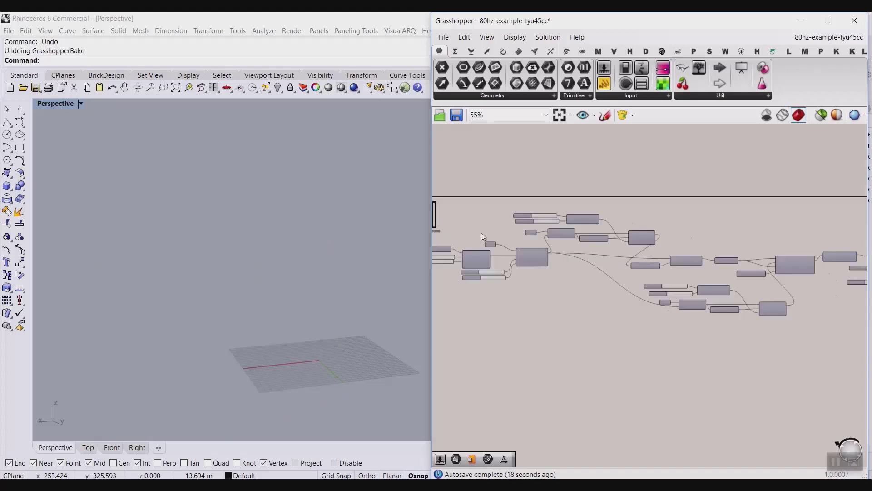
pyautogui.rightClick(631, 265)
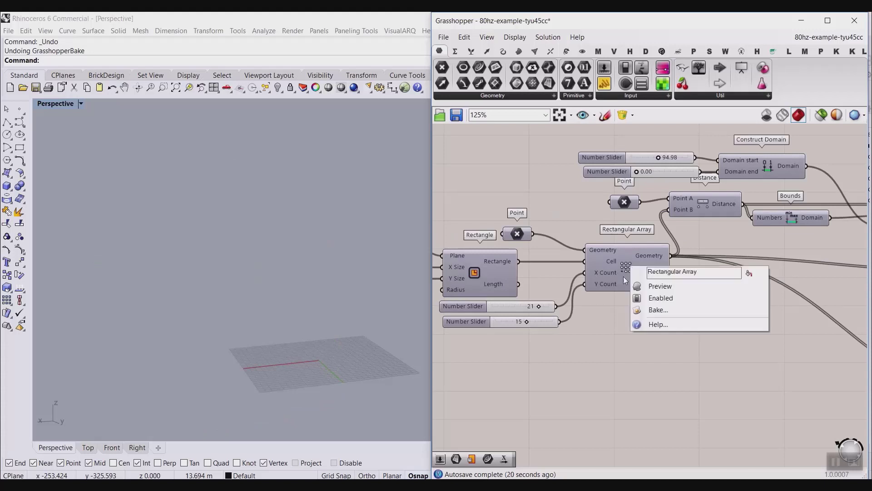
pyautogui.click(646, 286)
pyautogui.moveTo(288, 249); pyautogui.dragTo(280, 317, button='right')
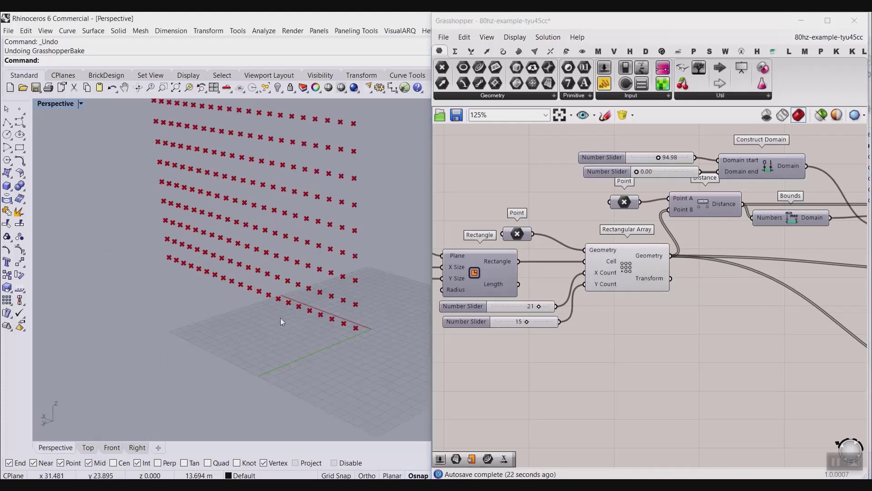
pyautogui.moveTo(219, 303); pyautogui.dragTo(218, 400, button='right')
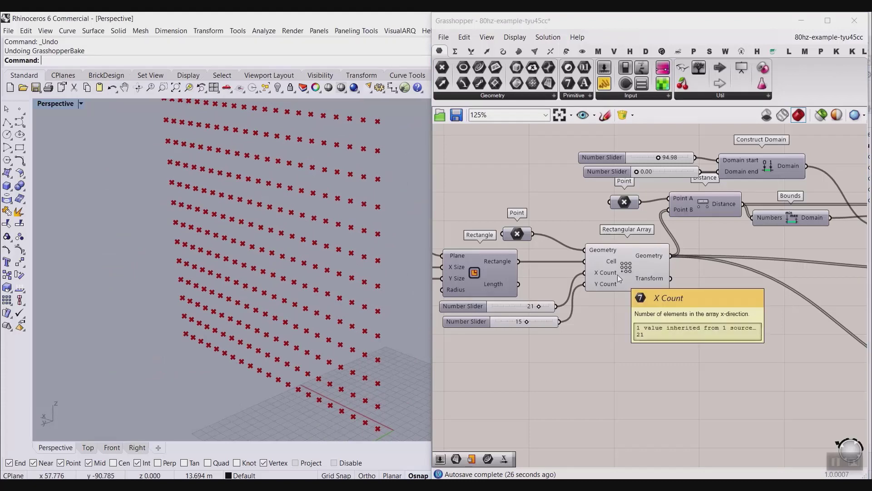
# Turn on the preview of the Move attractor Point, select it, and zoom the viewport to extents
pyautogui.rightClick(629, 199)
pyautogui.click(643, 217)
pyautogui.click(626, 203)
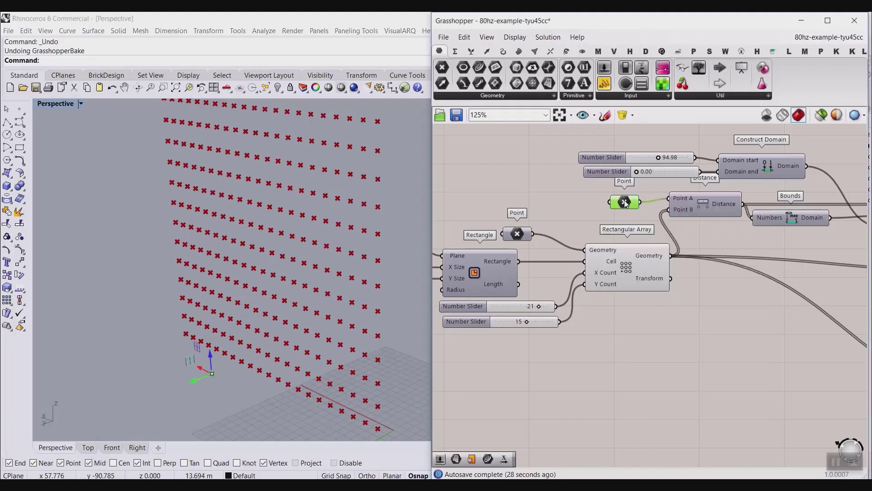
pyautogui.moveTo(185, 309); pyautogui.dragTo(181, 363, button='right')
pyautogui.scroll(-10, 219, 324)
pyautogui.scroll(4, 180, 359)
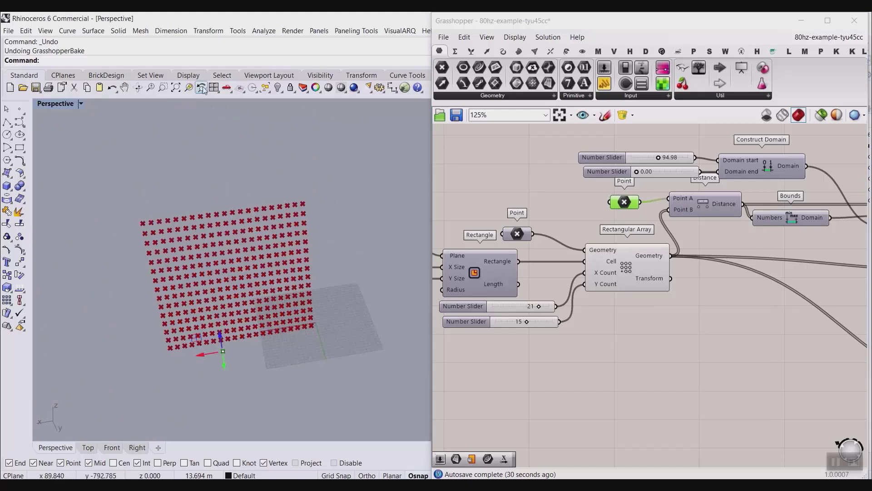
pyautogui.click(177, 90)
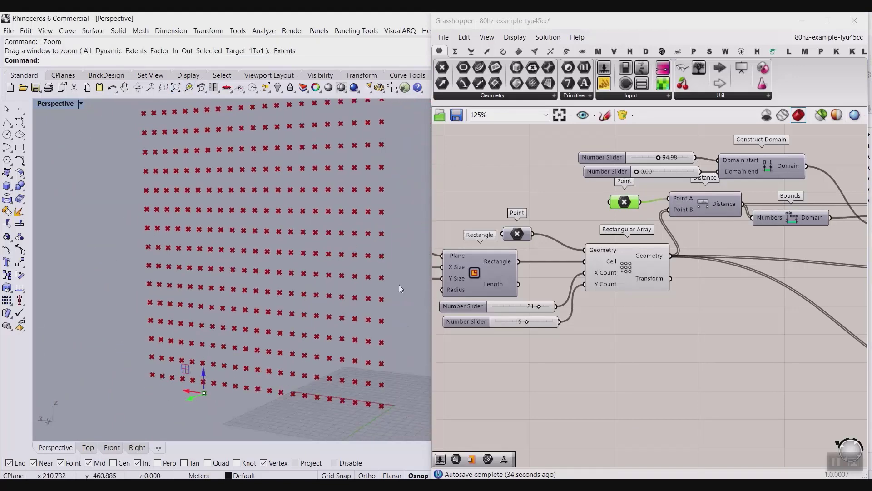
# Narrow the Grasshopper window, turn on the Move component's preview, and select it to compare the moved points with the grid
pyautogui.moveTo(431, 210); pyautogui.dragTo(482, 215)
pyautogui.moveTo(646, 228); pyautogui.dragTo(562, 238, button='right')
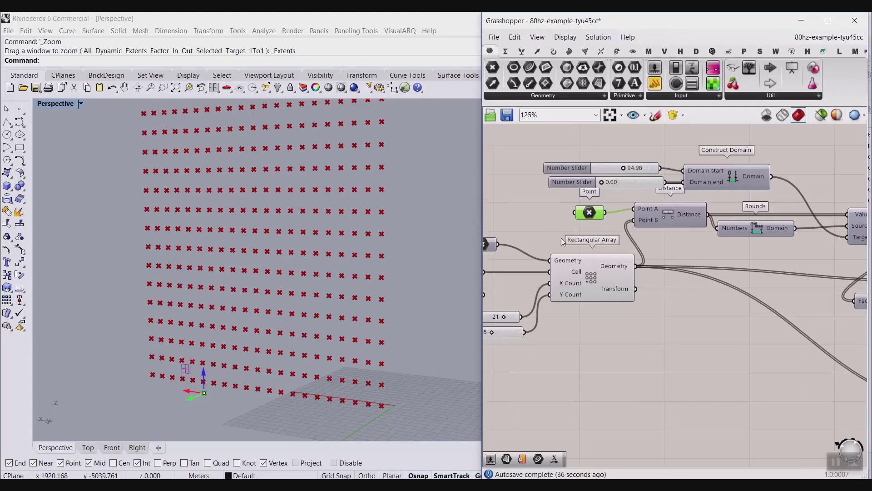
pyautogui.scroll(-3, 563, 241)
pyautogui.moveTo(691, 247); pyautogui.dragTo(600, 291, button='right')
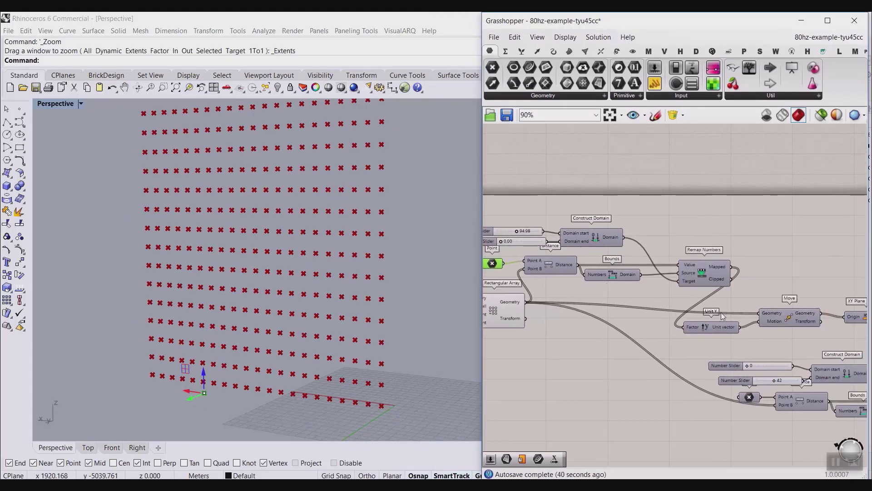
pyautogui.moveTo(723, 313); pyautogui.dragTo(664, 278, button='right')
pyautogui.rightClick(664, 276)
pyautogui.click(683, 295)
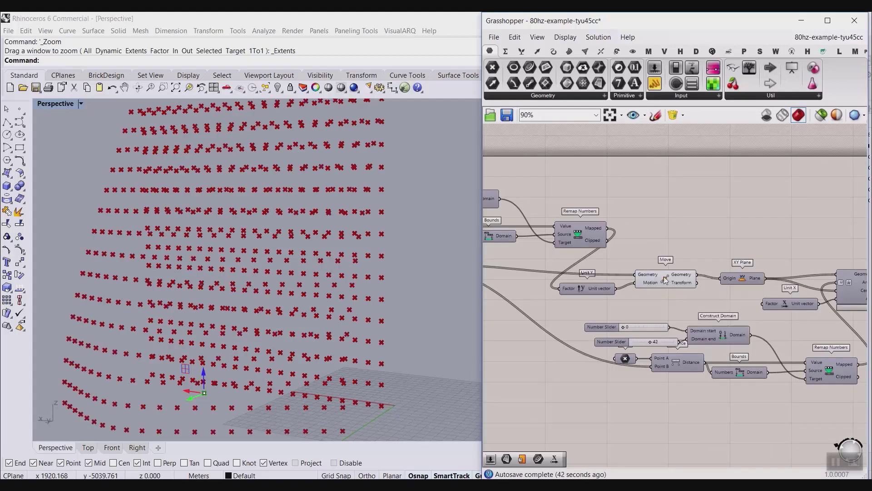
pyautogui.click(667, 278)
pyautogui.moveTo(381, 277); pyautogui.dragTo(300, 291, button='right')
pyautogui.scroll(-7, 280, 274)
pyautogui.scroll(3, 293, 304)
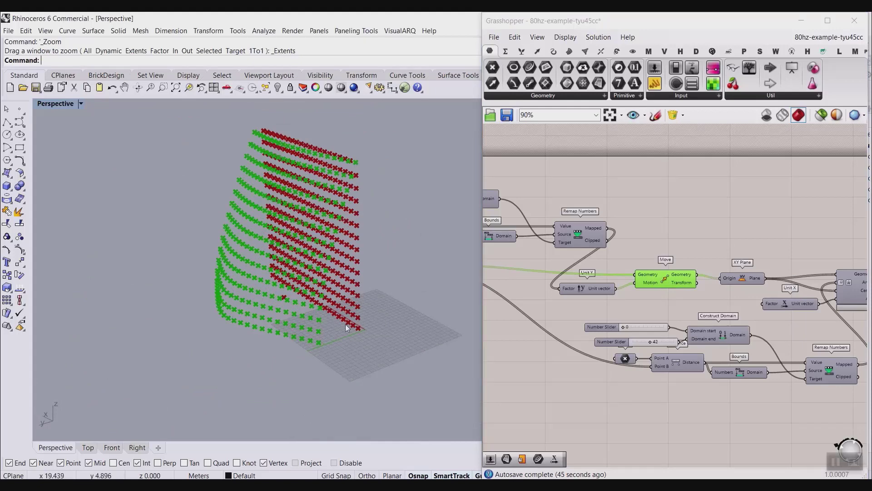
# Hide the previews of all components again
pyautogui.scroll(-5, 639, 300)
pyautogui.moveTo(633, 346); pyautogui.dragTo(502, 213)
pyautogui.rightClick(587, 180)
pyautogui.click(632, 195)
pyautogui.click(677, 235)
# Turn on the previews of the Move and XY Plane components to show a plane at each moved point
pyautogui.scroll(5, 677, 235)
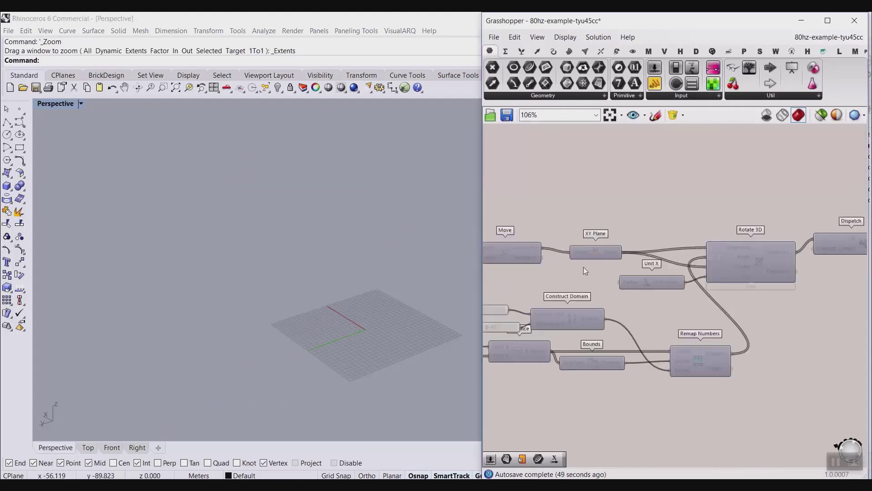
pyautogui.rightClick(511, 250)
pyautogui.click(518, 268)
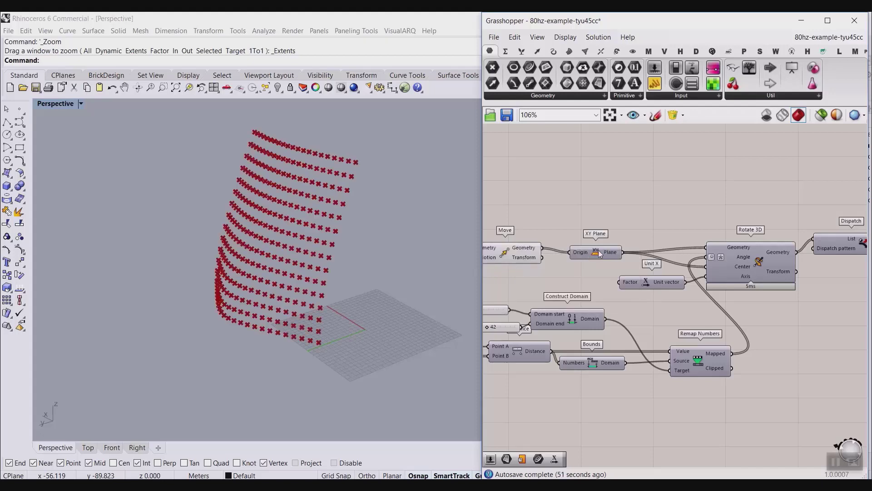
pyautogui.rightClick(599, 254)
pyautogui.click(604, 269)
pyautogui.scroll(5, 234, 292)
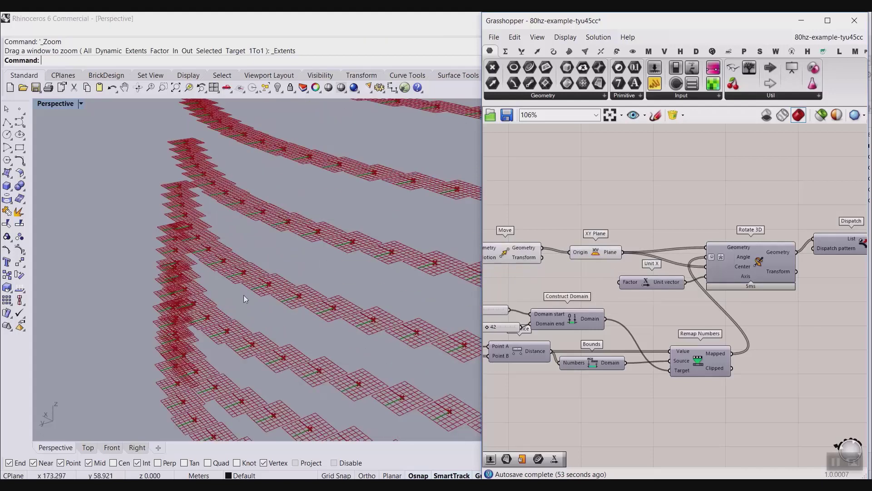
pyautogui.moveTo(243, 296); pyautogui.dragTo(470, 274, button='right')
pyautogui.scroll(4, 299, 271)
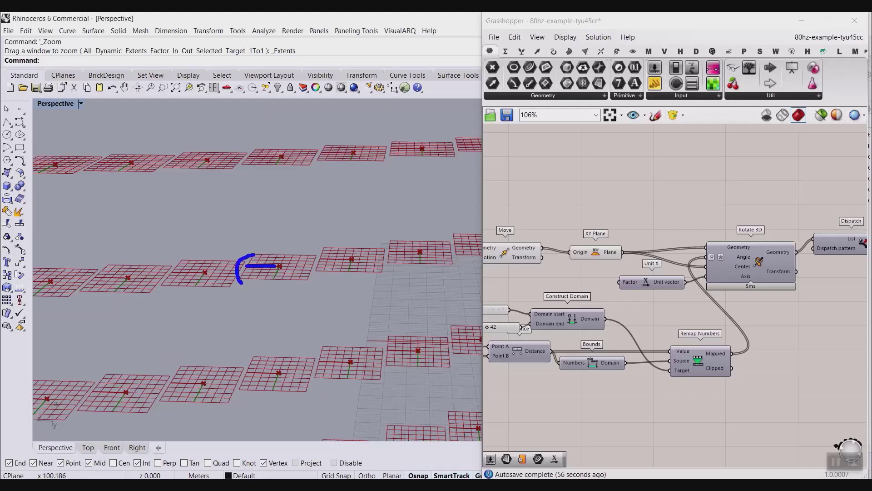
# Turn on the Rotate 3D component's preview and turn off the XY Plane component's preview
pyautogui.rightClick(752, 253)
pyautogui.click(765, 278)
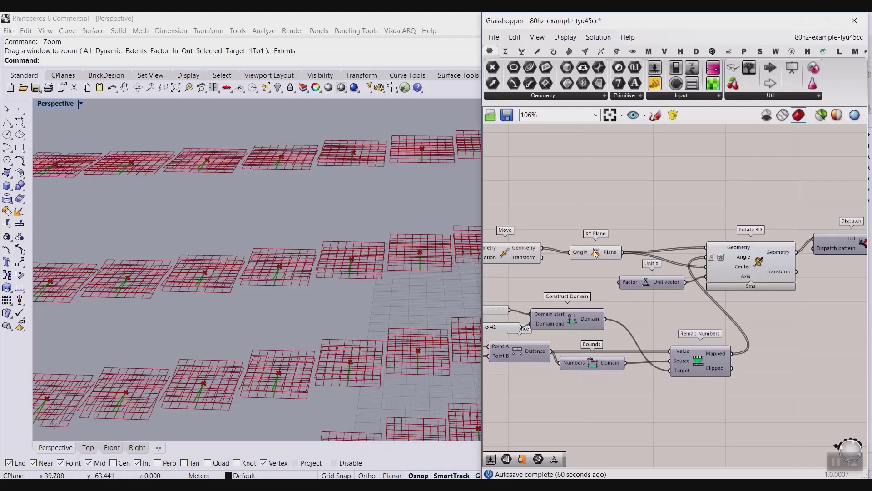
pyautogui.rightClick(596, 253)
pyautogui.click(609, 270)
# Inspect the rotated planes and set the rotation's Domain end to 74
pyautogui.moveTo(495, 352); pyautogui.dragTo(555, 337, button='right')
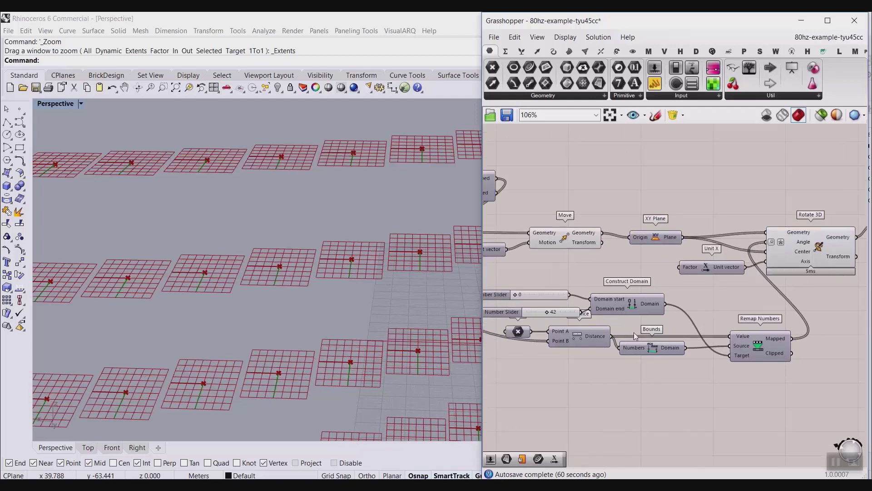
pyautogui.moveTo(404, 314); pyautogui.dragTo(267, 258, button='right')
pyautogui.scroll(-8, 267, 258)
pyautogui.scroll(4, 315, 295)
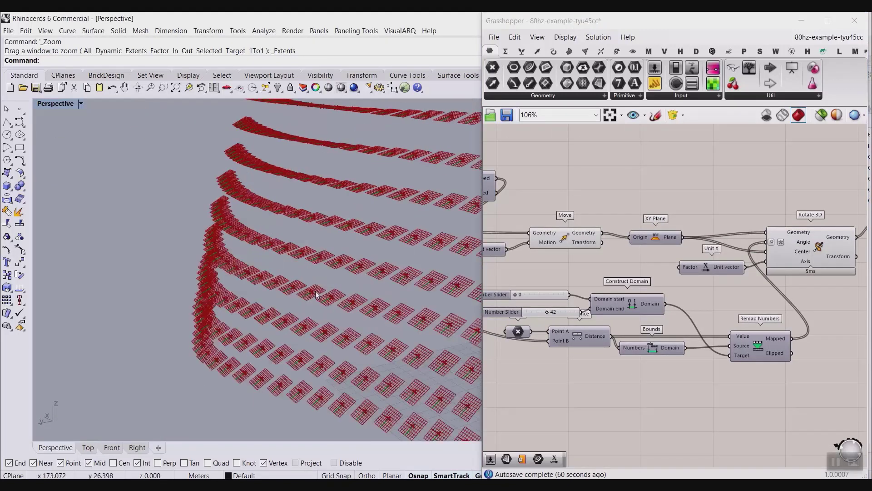
pyautogui.moveTo(316, 294); pyautogui.dragTo(338, 305, button='right')
pyautogui.scroll(5, 570, 316)
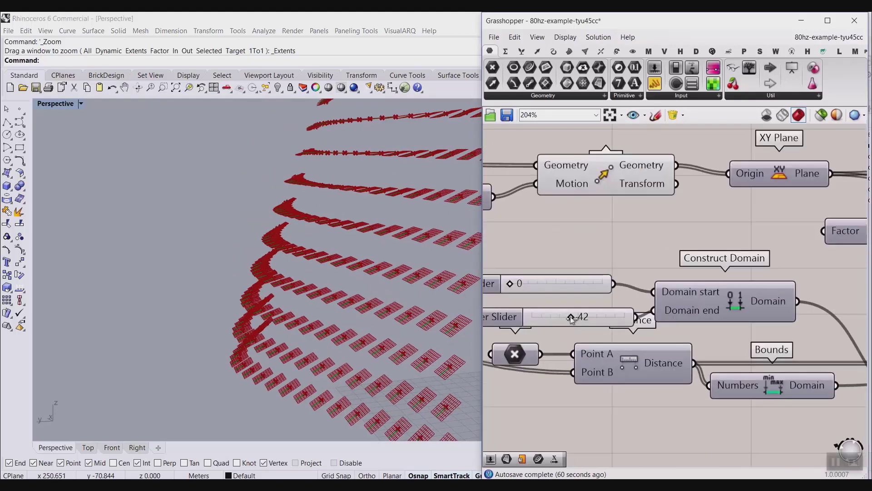
pyautogui.moveTo(571, 316); pyautogui.dragTo(601, 317)
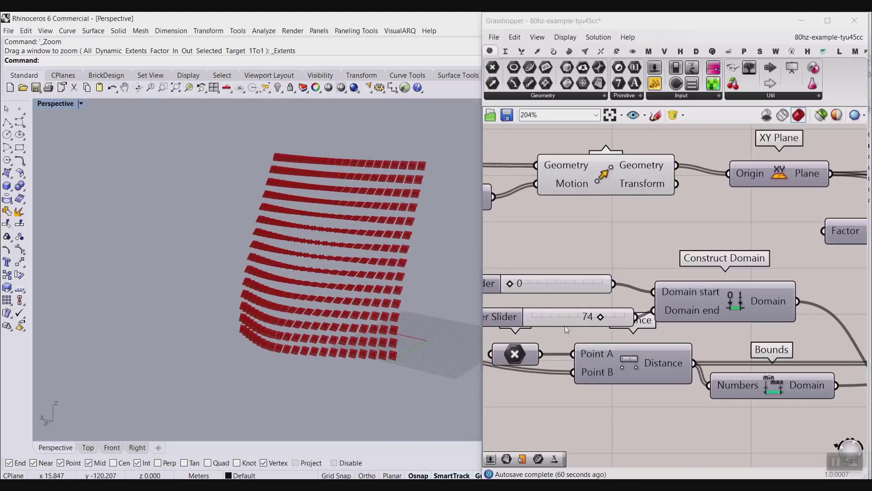
# Preview the attractor point of the plane rotation, raise it along Z, and inspect the reoriented planes
pyautogui.rightClick(524, 351)
pyautogui.click(550, 272)
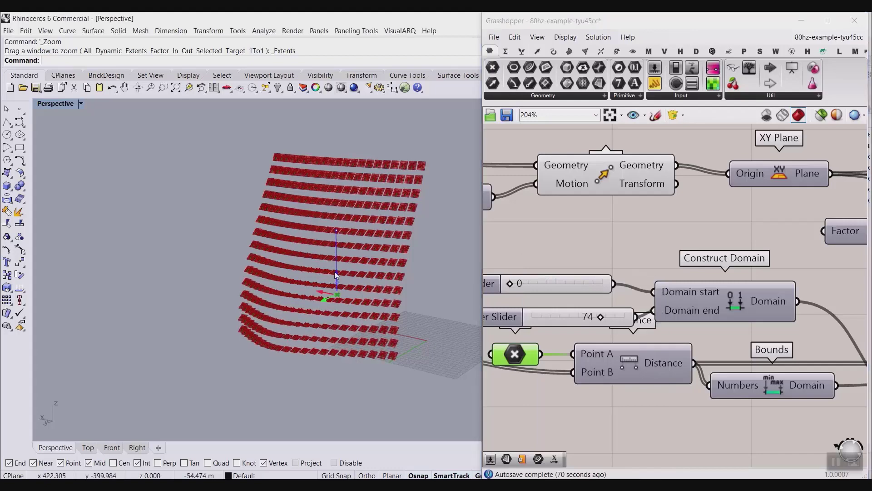
pyautogui.scroll(10, 323, 252)
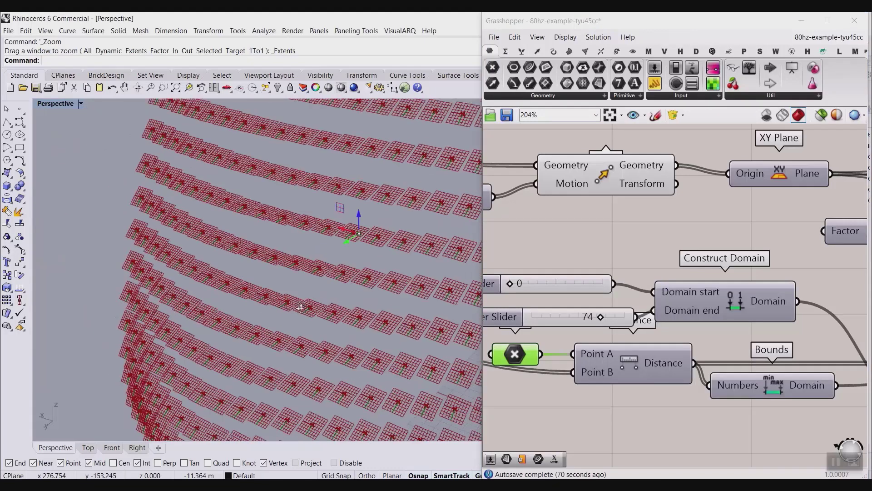
pyautogui.moveTo(301, 307); pyautogui.dragTo(318, 301, button='right')
pyautogui.moveTo(651, 284); pyautogui.dragTo(593, 277, button='right')
pyautogui.scroll(-8, 593, 275)
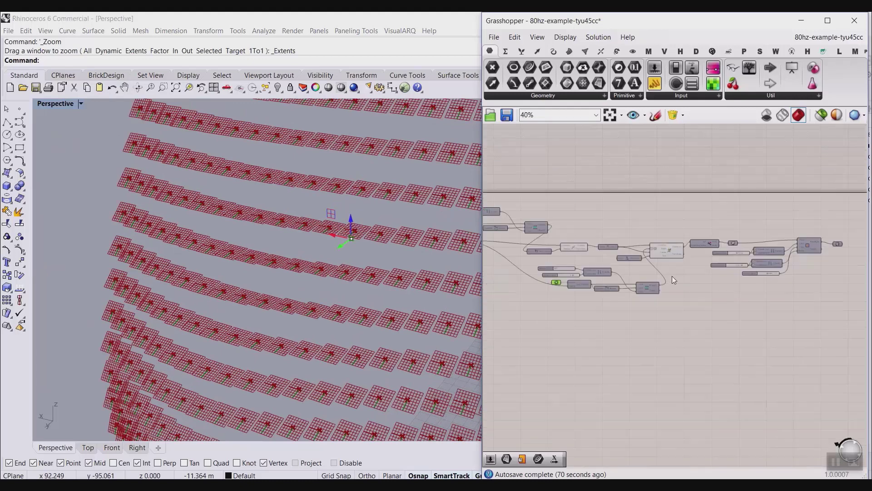
# Hide the previews of all components, and turn on only the Dispatch component's preview
pyautogui.moveTo(677, 299); pyautogui.dragTo(550, 229)
pyautogui.rightClick(609, 201)
pyautogui.click(649, 219)
pyautogui.click(668, 229)
pyautogui.moveTo(678, 250); pyautogui.dragTo(639, 251, button='right')
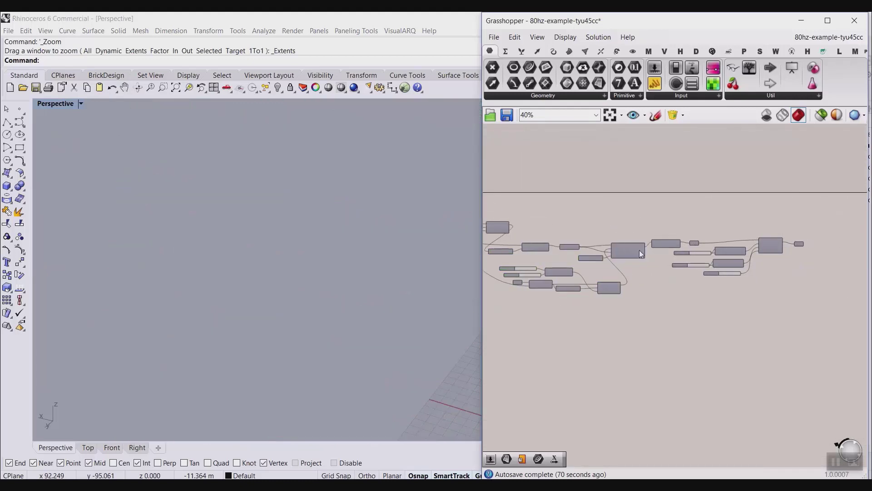
pyautogui.scroll(5, 639, 250)
pyautogui.rightClick(734, 212)
pyautogui.click(770, 233)
pyautogui.scroll(-12, 377, 219)
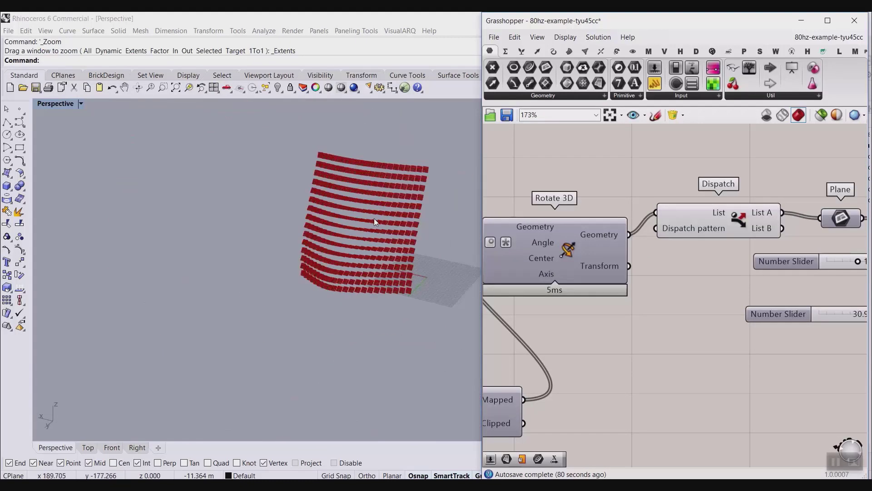
# Turn off the Dispatch preview and turn on the Plane component's preview to show only the List A planes
pyautogui.moveTo(766, 220); pyautogui.dragTo(620, 217, button='right')
pyautogui.rightClick(592, 211)
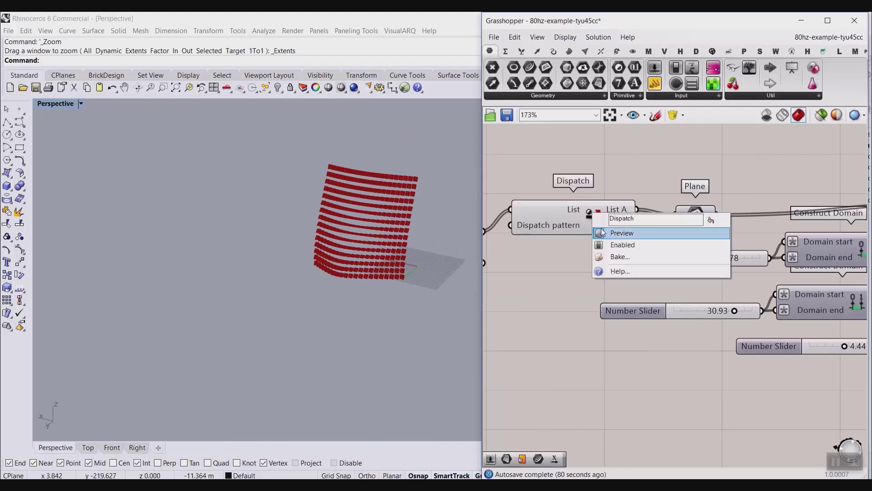
pyautogui.click(604, 233)
pyautogui.rightClick(701, 216)
pyautogui.click(711, 236)
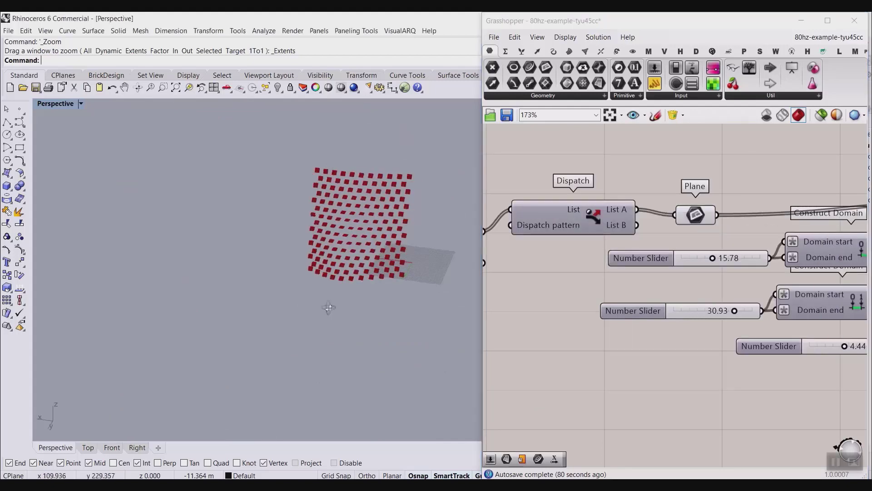
pyautogui.scroll(5, 386, 260)
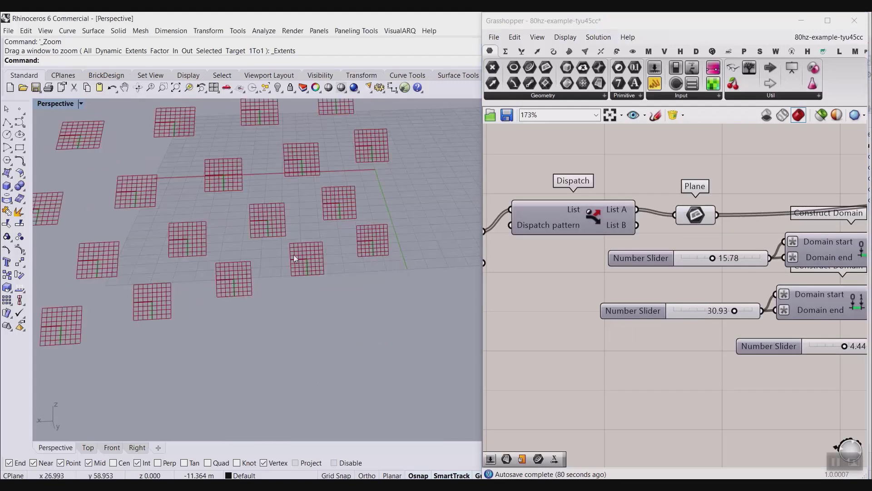
pyautogui.moveTo(345, 307); pyautogui.dragTo(328, 303, button='right')
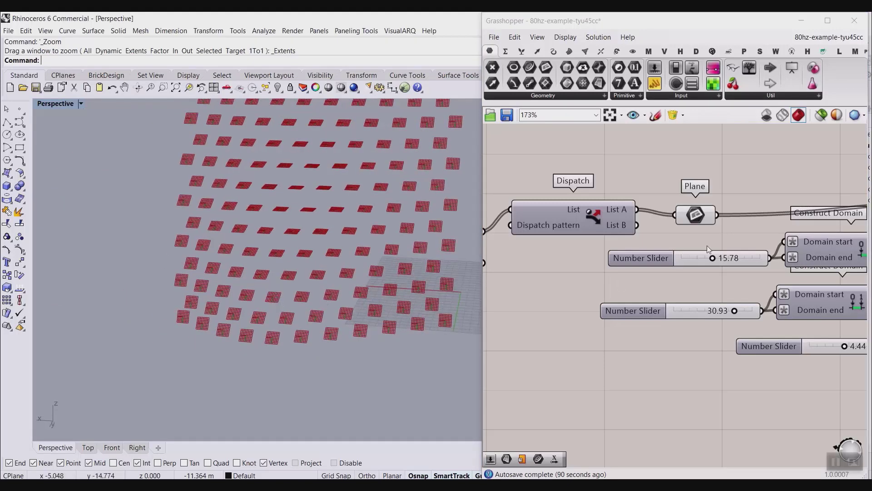
# Turn on the preview of the Surface component after the Rectangle to show the rounded panels
pyautogui.moveTo(707, 245); pyautogui.dragTo(618, 244, button='right')
pyautogui.scroll(-3, 617, 244)
pyautogui.moveTo(830, 244); pyautogui.dragTo(734, 244, button='right')
pyautogui.scroll(3, 735, 244)
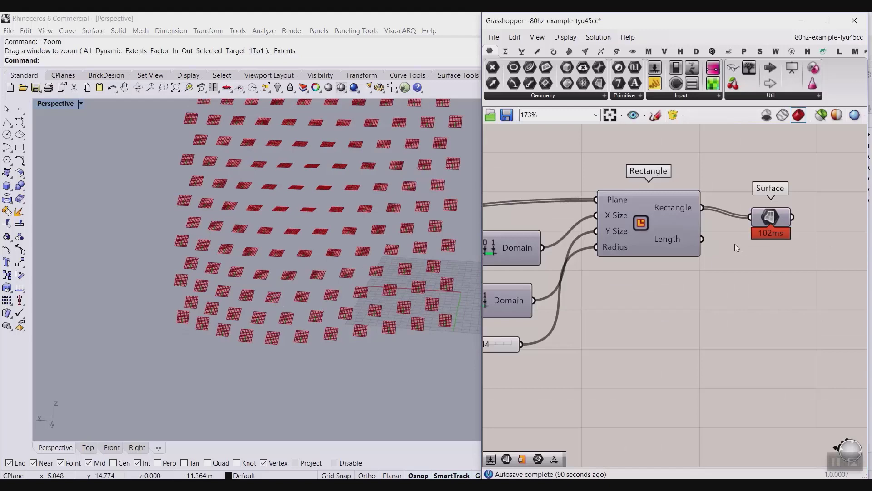
pyautogui.rightClick(777, 219)
pyautogui.click(779, 237)
pyautogui.moveTo(329, 258); pyautogui.dragTo(418, 279, button='right')
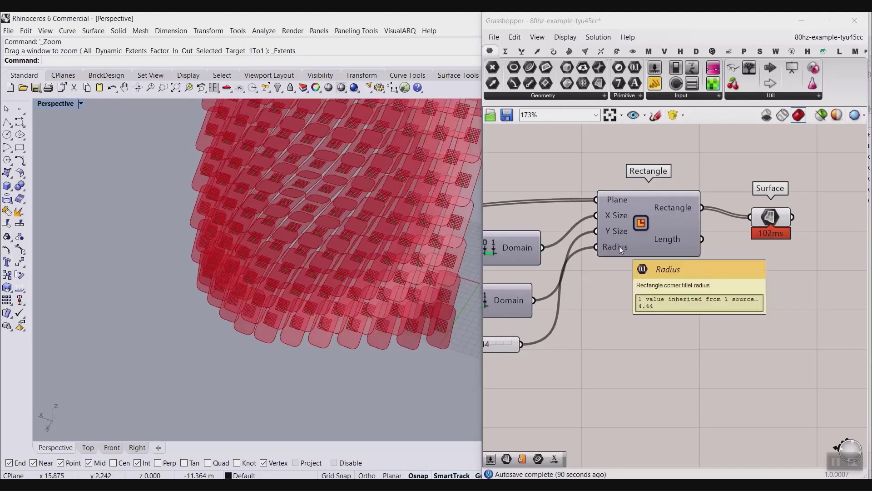
# Hide the previews of the Plane and Construct Domain components so only the panel surfaces show
pyautogui.scroll(-5, 621, 253)
pyautogui.moveTo(624, 278); pyautogui.dragTo(650, 274, button='right')
pyautogui.moveTo(656, 323); pyautogui.dragTo(562, 235)
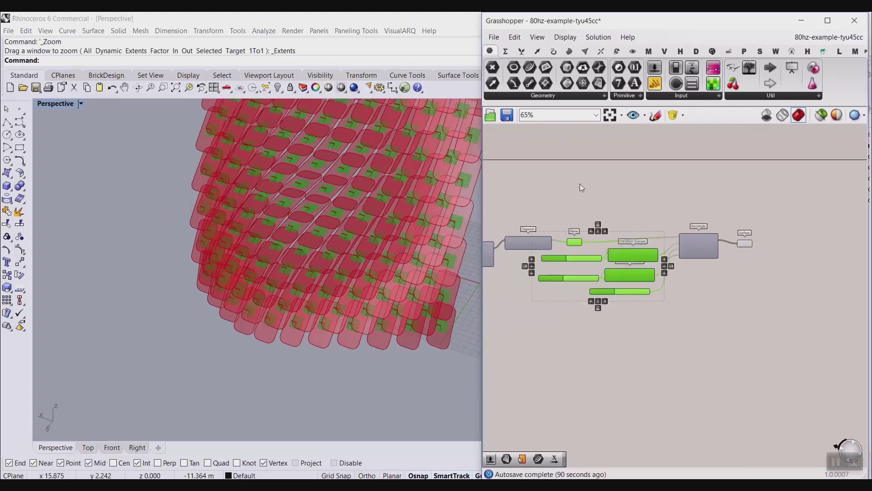
pyautogui.rightClick(580, 184)
pyautogui.click(601, 204)
# Examine the panel facade in the perspective view and the layout of the whole definition back to its beginning
pyautogui.moveTo(384, 288); pyautogui.dragTo(339, 270, button='right')
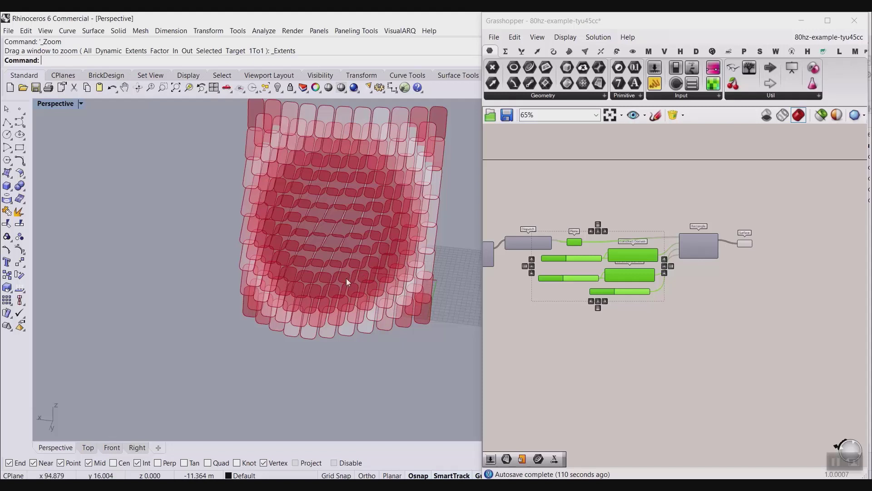
pyautogui.keyDown('shift'); pyautogui.moveTo(349, 274); pyautogui.dragTo(304, 322, button='right'); pyautogui.keyUp('shift')
pyautogui.scroll(2, 310, 305)
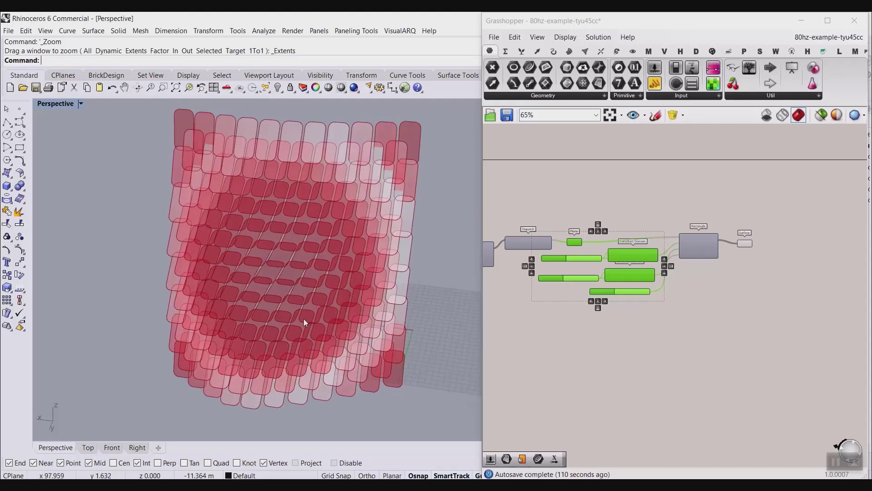
pyautogui.click(625, 190)
pyautogui.scroll(-5, 620, 199)
pyautogui.moveTo(541, 230); pyautogui.dragTo(700, 256, button='right')
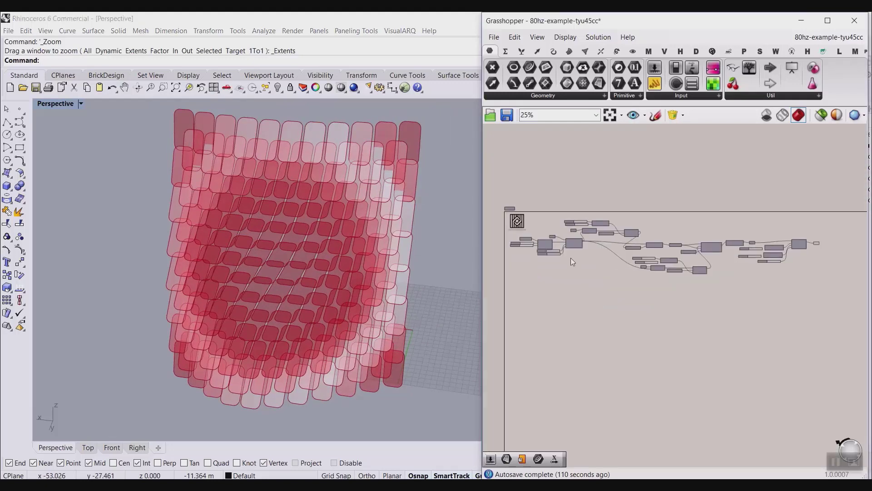
pyautogui.scroll(4, 582, 223)
pyautogui.moveTo(571, 257); pyautogui.dragTo(582, 257, button='right')
pyautogui.scroll(4, 583, 257)
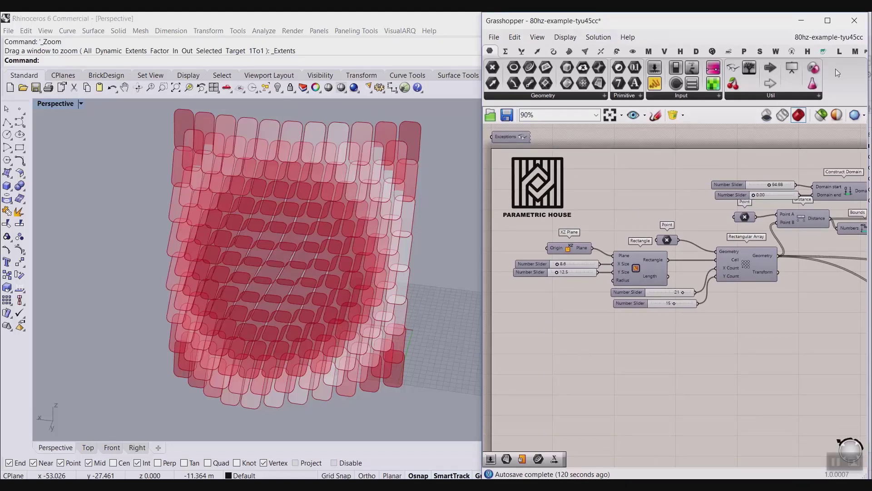
pyautogui.moveTo(812, 57)
pyautogui.mouseDown()
pyautogui.moveTo(833, 38)
pyautogui.moveTo(836, 69)
pyautogui.mouseUp()
pyautogui.moveTo(827, 93)
pyautogui.mouseDown()
pyautogui.moveTo(845, 46)
pyautogui.moveTo(836, 57)
pyautogui.moveTo(853, 59)
pyautogui.mouseUp()
pyautogui.press('Escape')
# Start a new empty Grasshopper document and frame the origin in the perspective view
pyautogui.click(493, 38)
pyautogui.click(510, 49)
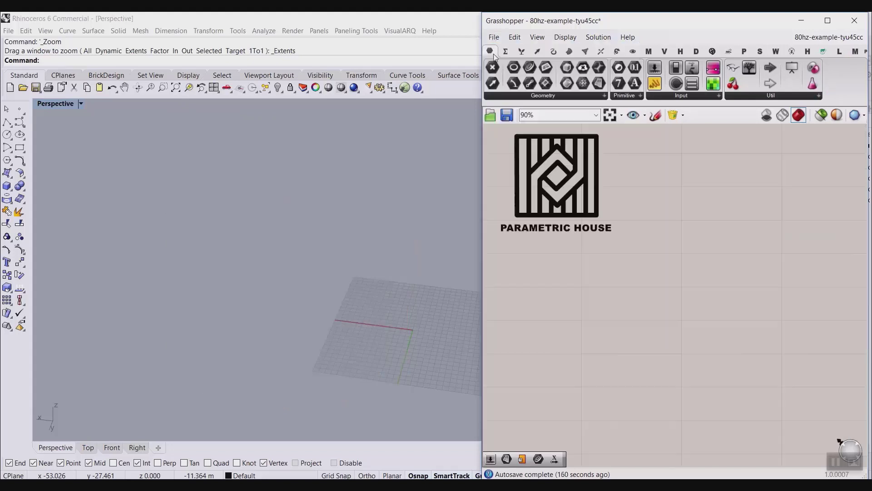
pyautogui.keyDown('shift'); pyautogui.moveTo(376, 335); pyautogui.dragTo(254, 346, button='right'); pyautogui.keyUp('shift')
pyautogui.scroll(9, 294, 359)
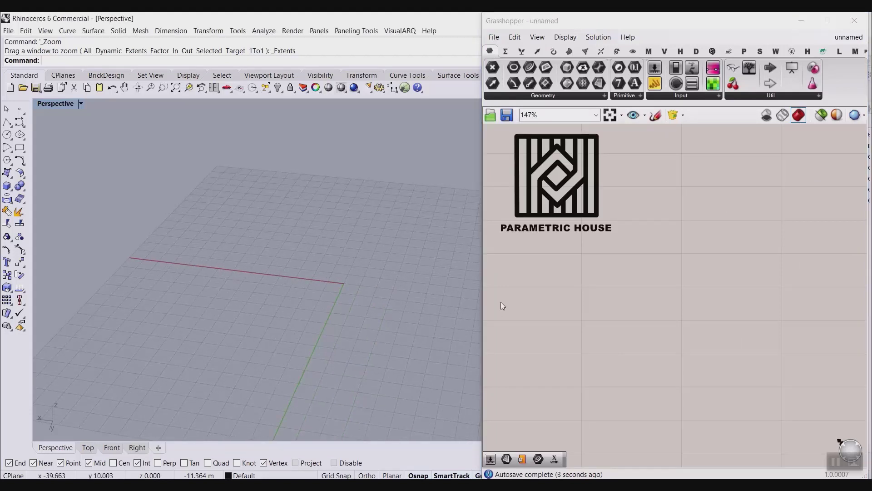
# Place a Rectangular grid component on the empty canvas
pyautogui.click(538, 52)
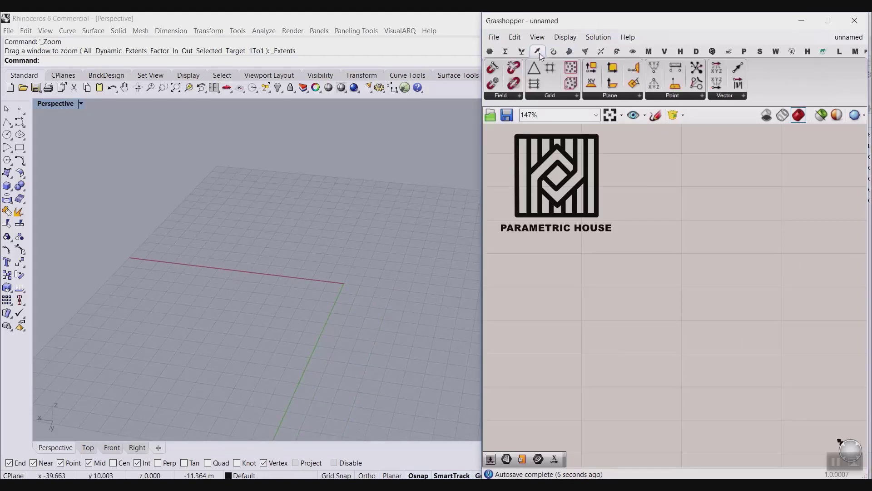
pyautogui.click(575, 94)
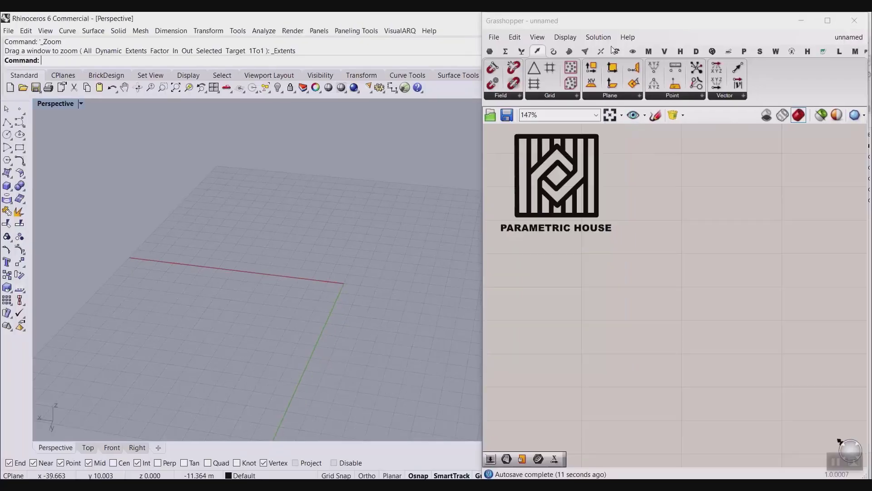
pyautogui.click(558, 95)
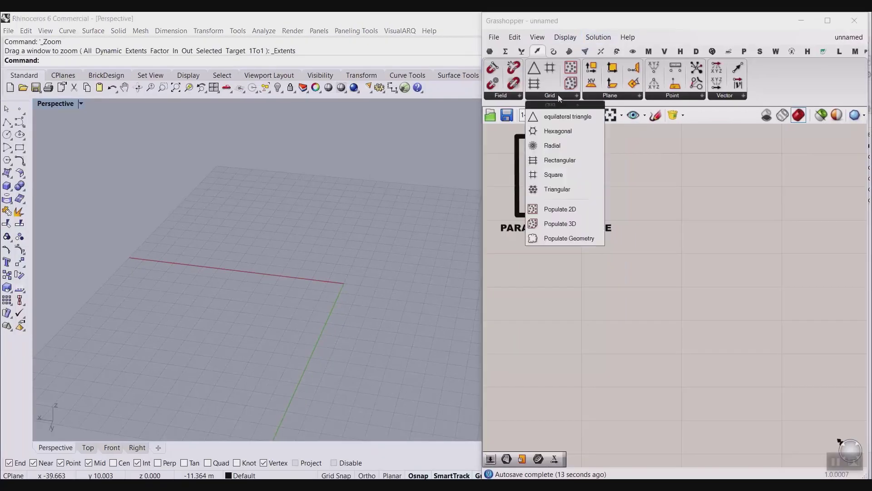
pyautogui.click(556, 162)
pyautogui.click(703, 259)
pyautogui.scroll(3, 704, 259)
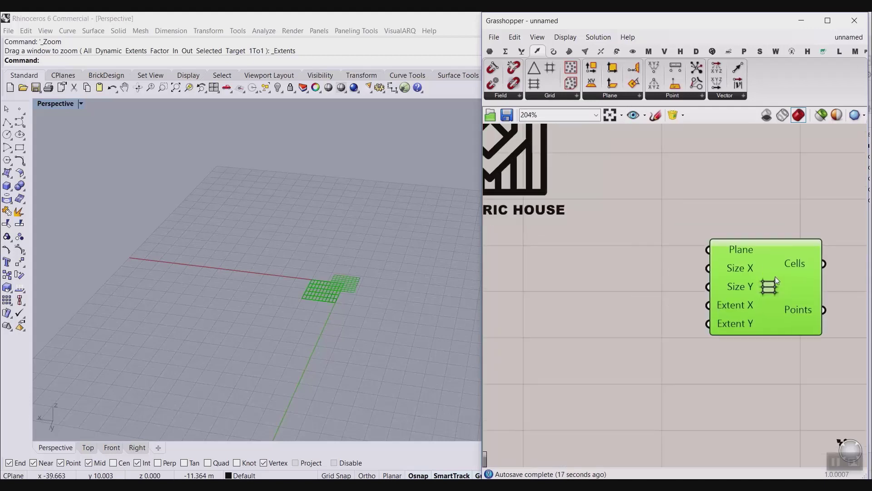
# Place the Bifocals component outside the canvas frame to label components with their names
pyautogui.click(489, 51)
pyautogui.scroll(-3, 739, 258)
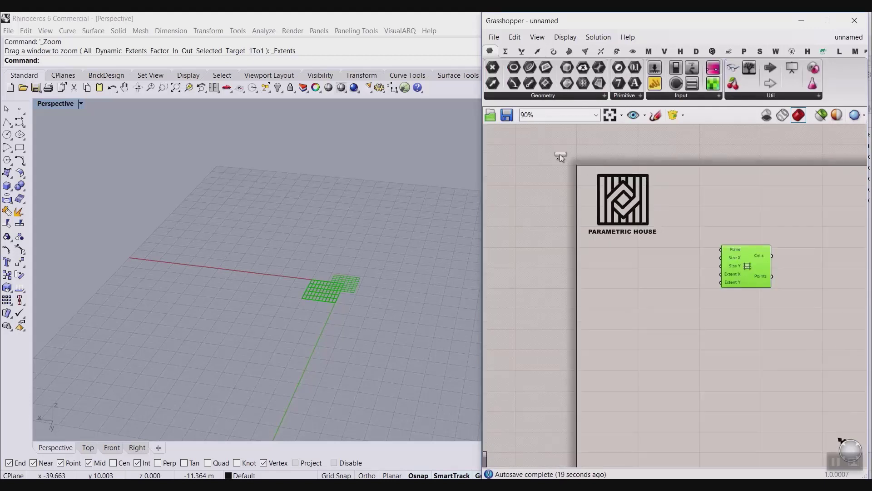
pyautogui.scroll(3, 736, 287)
pyautogui.click(611, 216)
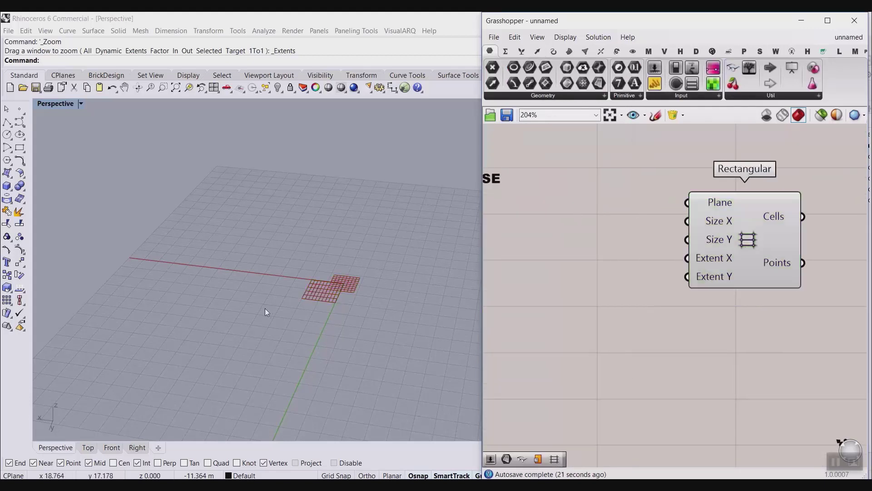
# Add an XZ Plane component, connect it to the Rectangular grid's Plane input, and shift it slightly upward
pyautogui.doubleClick(610, 205)
pyautogui.write('xz')
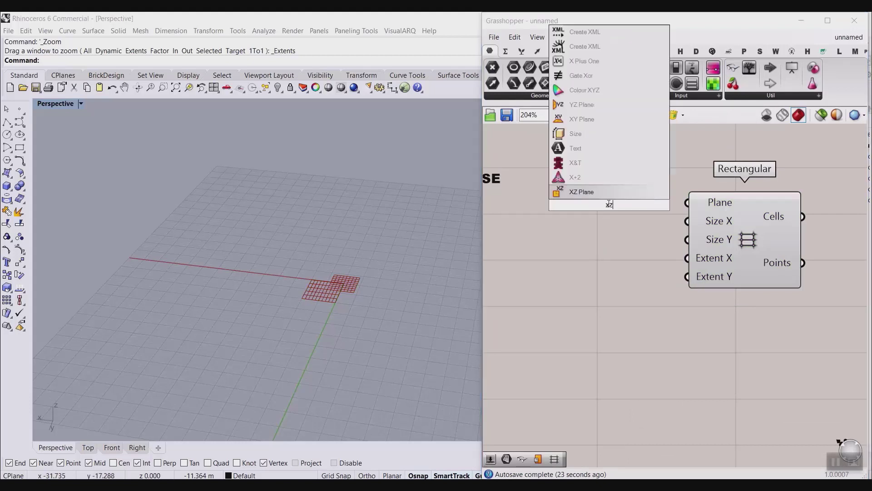
pyautogui.click(609, 192)
pyautogui.moveTo(661, 204); pyautogui.dragTo(687, 203)
pyautogui.scroll(4, 394, 273)
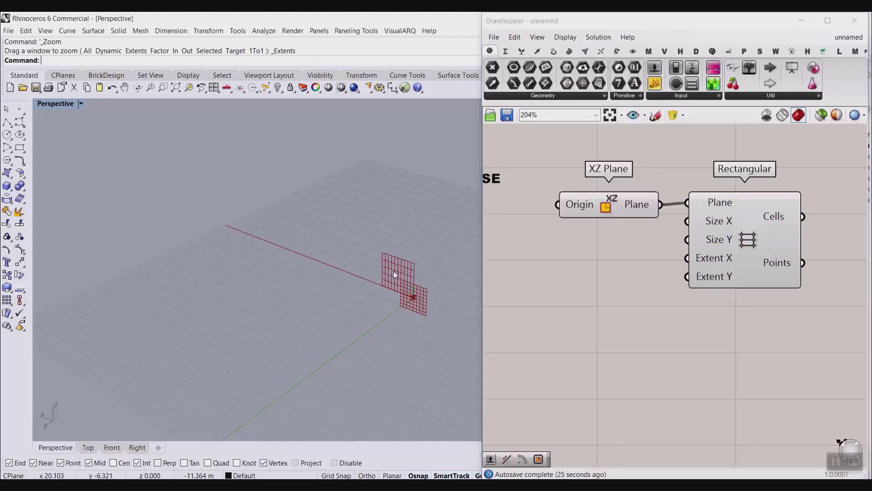
pyautogui.moveTo(697, 237); pyautogui.dragTo(651, 252, button='right')
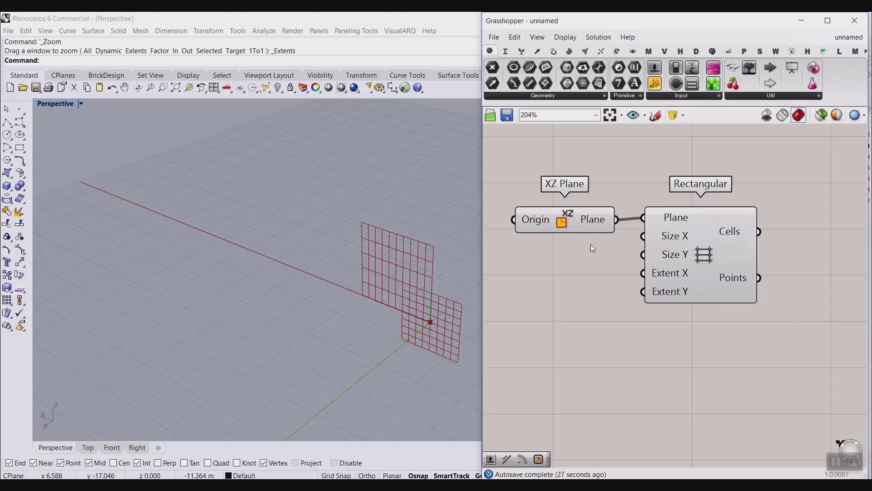
pyautogui.moveTo(586, 221); pyautogui.dragTo(590, 206)
# Add a 12.56 number slider and a copy of it, connecting them to the grid's Size X and Size Y inputs
pyautogui.moveTo(596, 262); pyautogui.dragTo(642, 291, button='right')
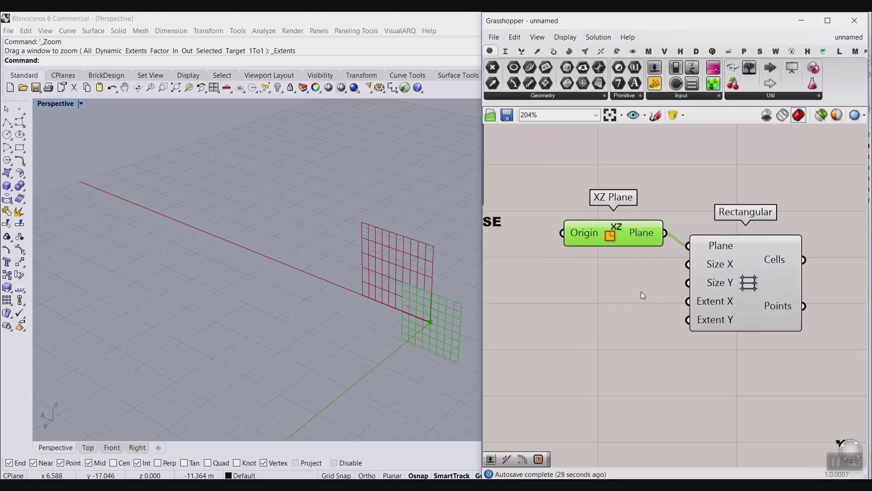
pyautogui.doubleClick(568, 275)
pyautogui.write('12.56')
pyautogui.press('Return')
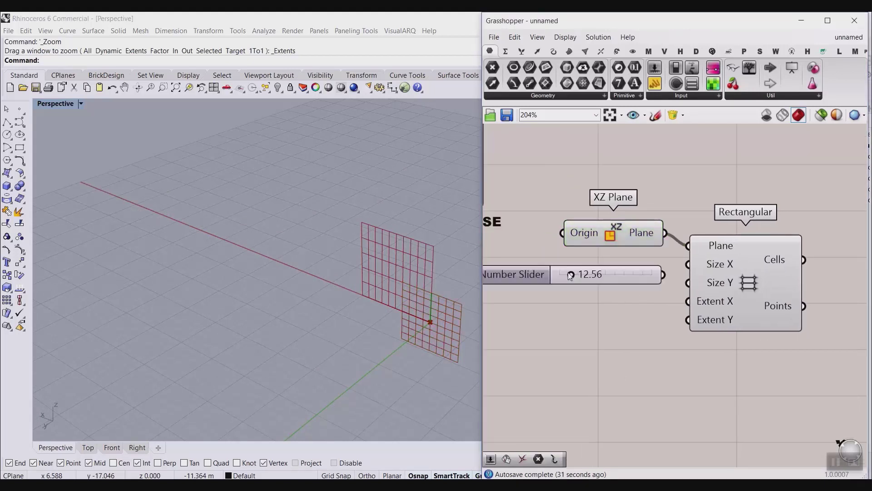
pyautogui.moveTo(633, 266); pyautogui.dragTo(622, 288)
pyautogui.moveTo(685, 264); pyautogui.dragTo(687, 283)
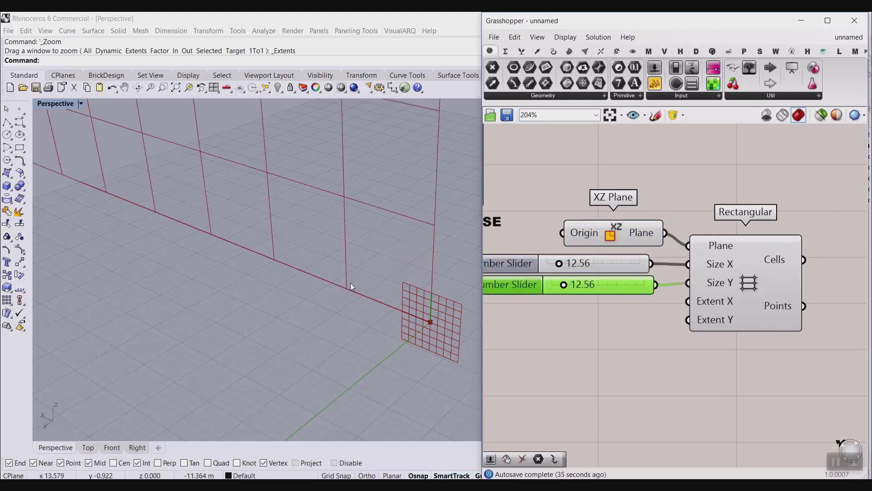
# Set the grid's Size X slider to 7.16
pyautogui.scroll(-10, 394, 296)
pyautogui.moveTo(395, 297); pyautogui.dragTo(388, 301, button='right')
pyautogui.scroll(4, 386, 297)
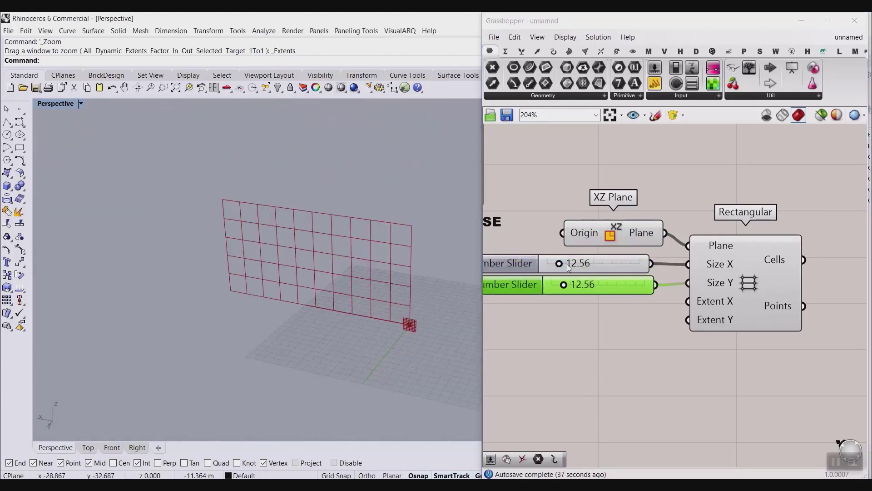
pyautogui.moveTo(559, 263); pyautogui.dragTo(557, 268)
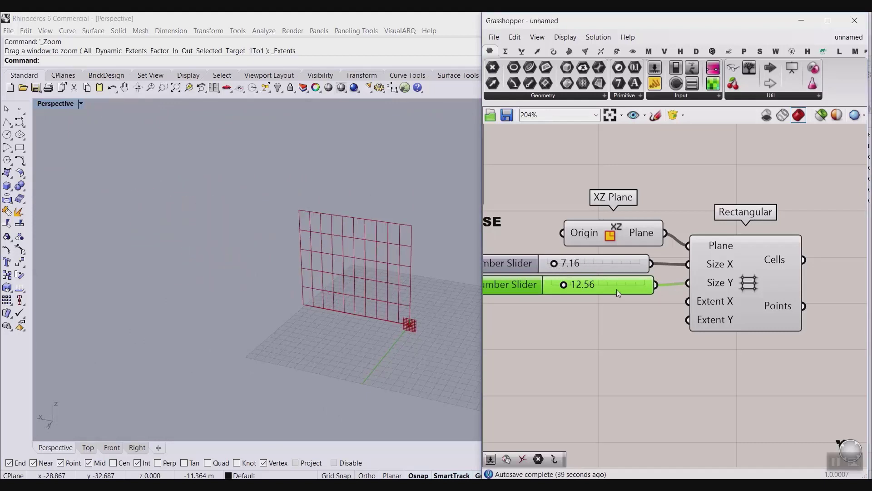
# Add an integer slider ranging from 3 to 25 for the grid's Extent X and a copy of it for Extent Y
pyautogui.doubleClick(567, 313)
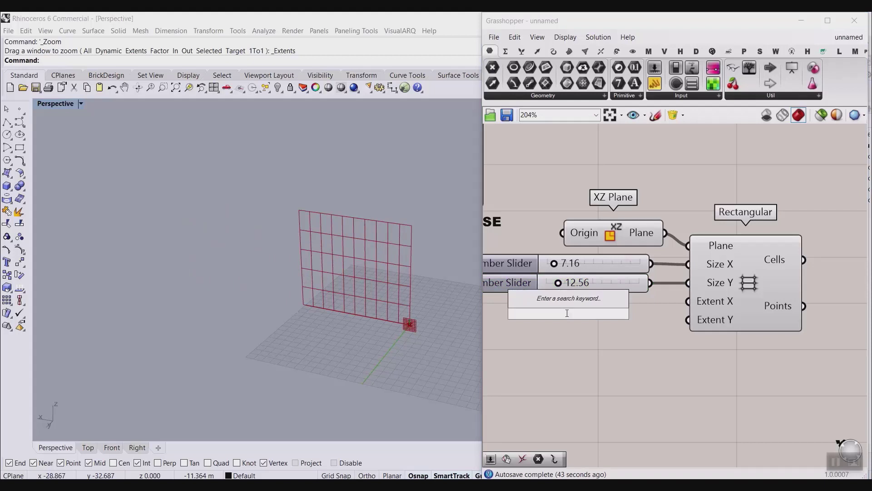
pyautogui.write('3.25')
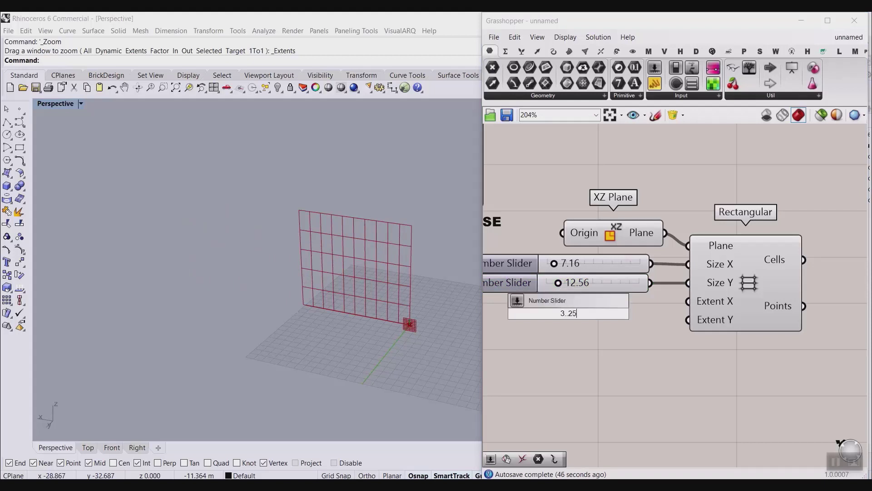
pyautogui.press('Return')
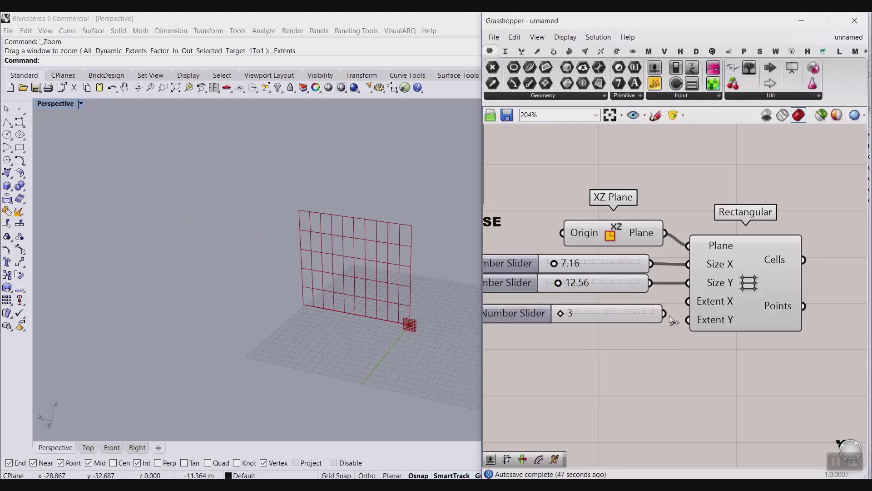
pyautogui.moveTo(666, 314); pyautogui.dragTo(686, 302)
pyautogui.moveTo(637, 315)
pyautogui.mouseDown()
pyautogui.moveTo(632, 309)
pyautogui.moveTo(640, 331)
pyautogui.mouseUp()
pyautogui.hotkey('ctrl', 'c')
pyautogui.hotkey('ctrl', 'v')
pyautogui.moveTo(691, 320); pyautogui.dragTo(689, 320)
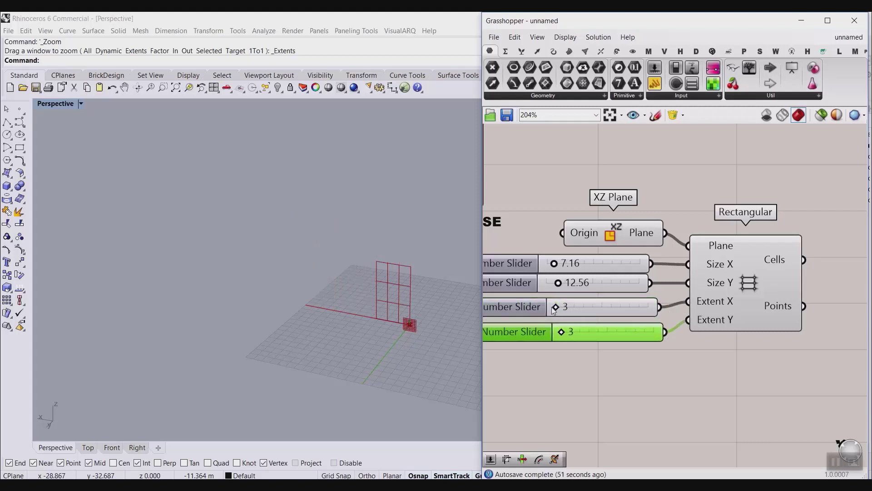
# Set the grid's Extent X slider to 12 and its Extent Y slider to 8
pyautogui.moveTo(556, 306); pyautogui.dragTo(579, 336)
pyautogui.moveTo(590, 306); pyautogui.dragTo(596, 306)
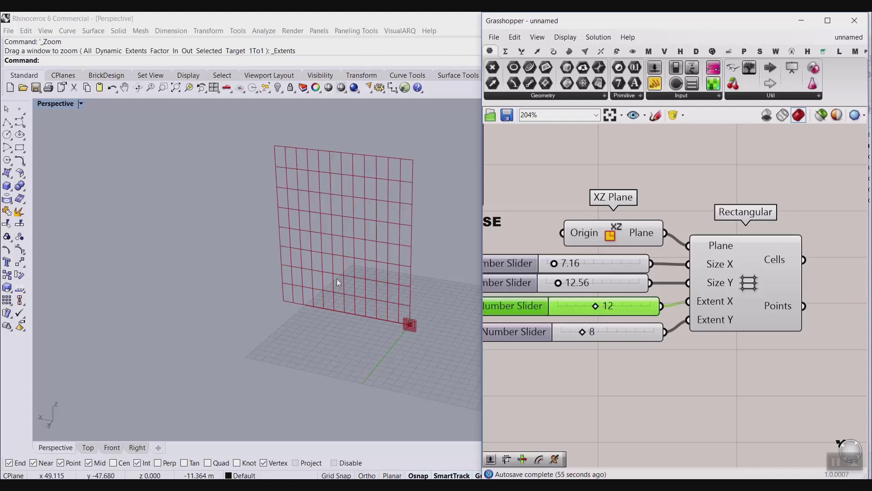
pyautogui.scroll(5, 327, 257)
pyautogui.keyDown('shift'); pyautogui.moveTo(327, 257); pyautogui.dragTo(278, 308, button='right'); pyautogui.keyUp('shift')
# Add a Point parameter, connect it to the grid's Points output, and hide the Rectangular component's preview
pyautogui.moveTo(714, 302); pyautogui.dragTo(627, 282, button='right')
pyautogui.moveTo(680, 240)
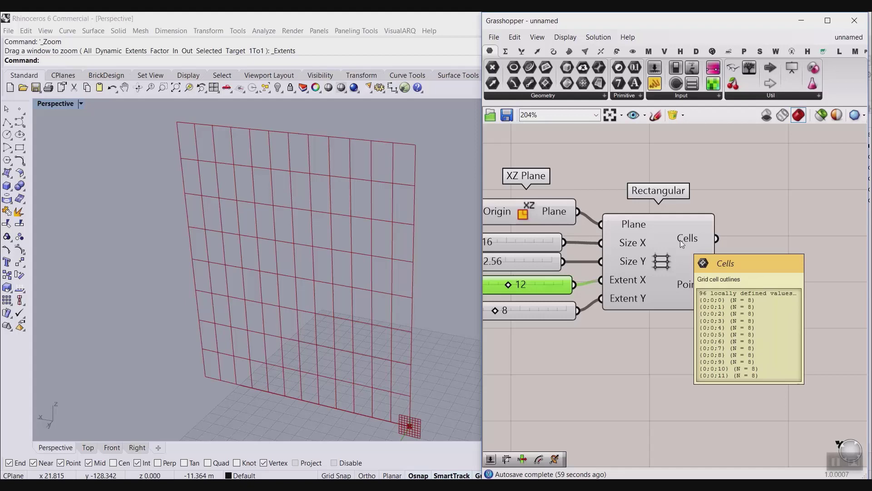
pyautogui.moveTo(683, 291)
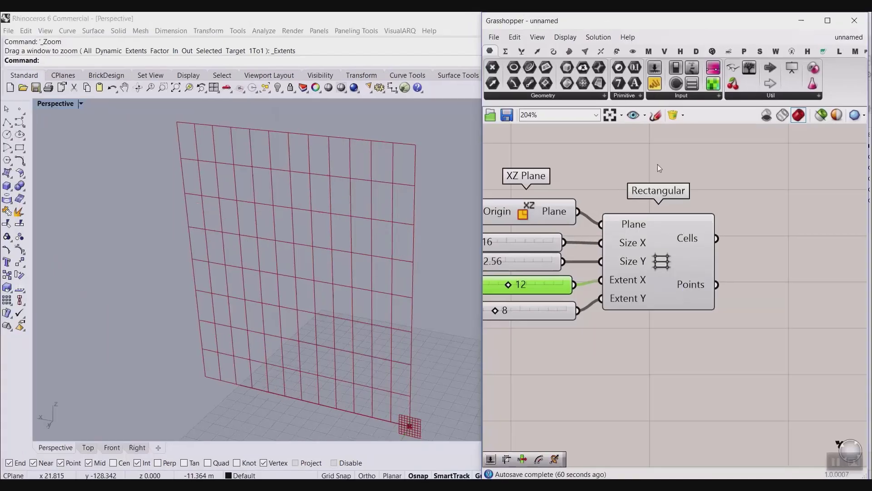
pyautogui.moveTo(492, 68); pyautogui.dragTo(780, 286)
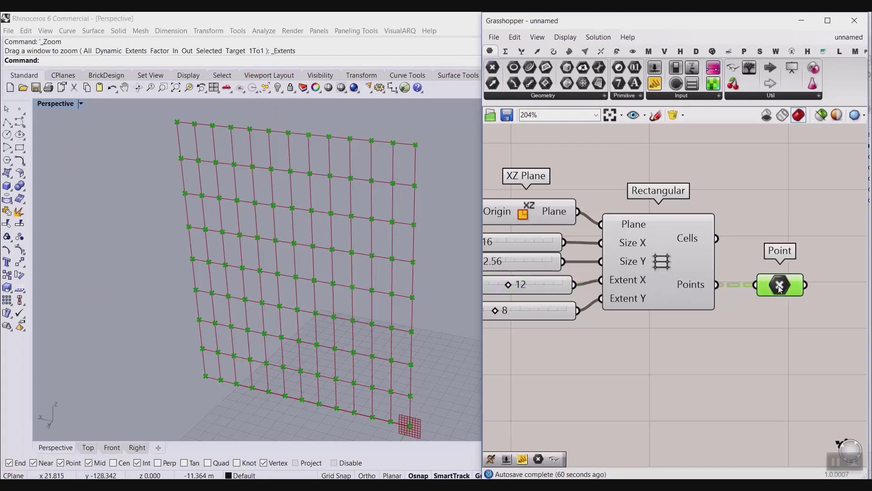
pyautogui.rightClick(670, 254)
pyautogui.click(692, 268)
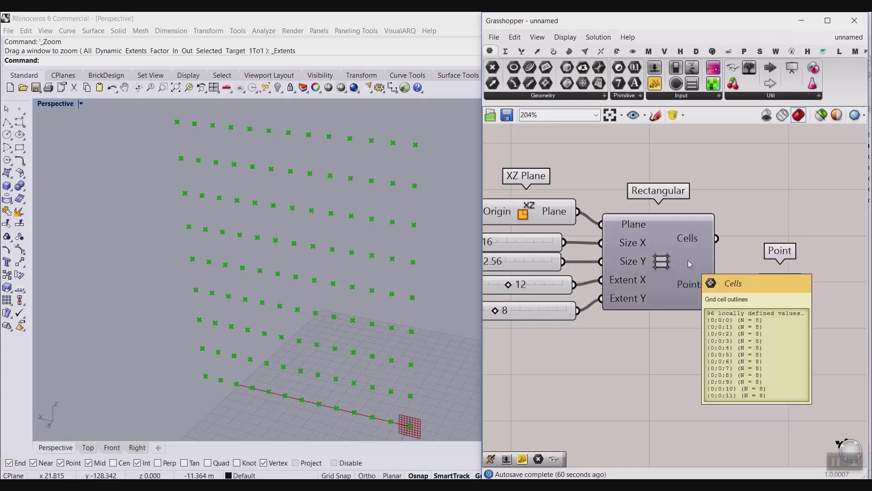
# Review the other available grid types and examine the data tree of the Rectangular grid's Points output
pyautogui.click(538, 52)
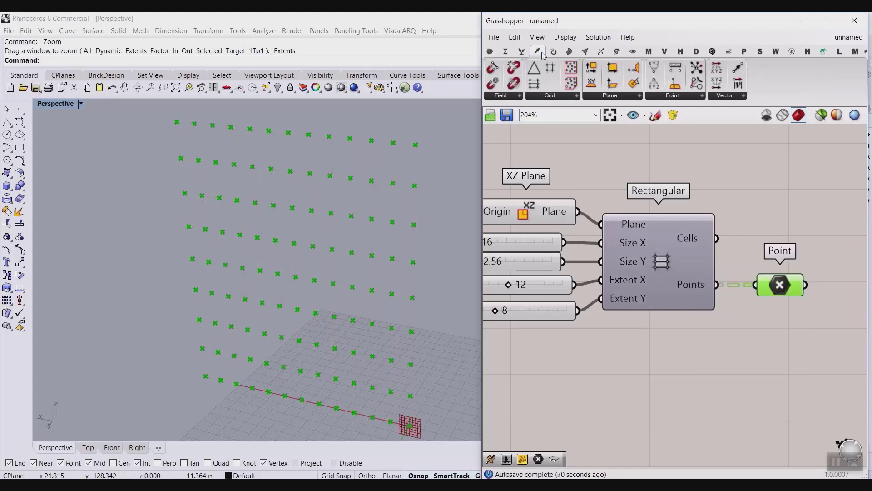
pyautogui.click(550, 94)
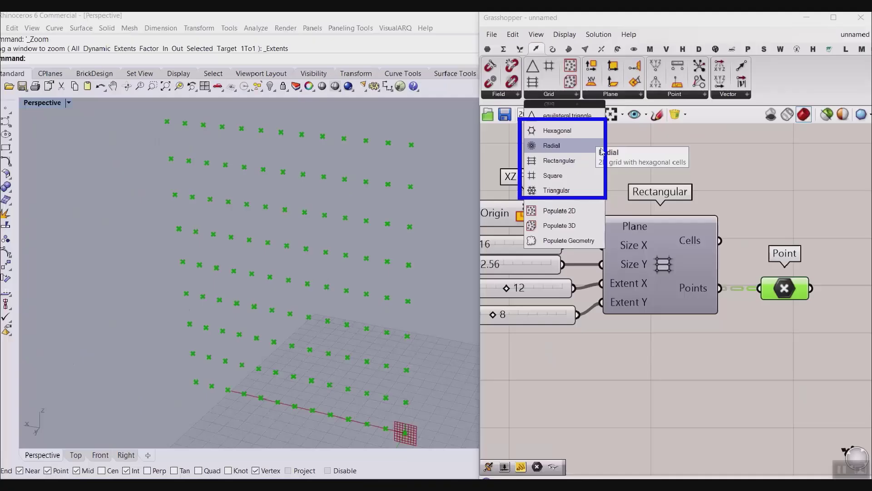
pyautogui.press('Escape')
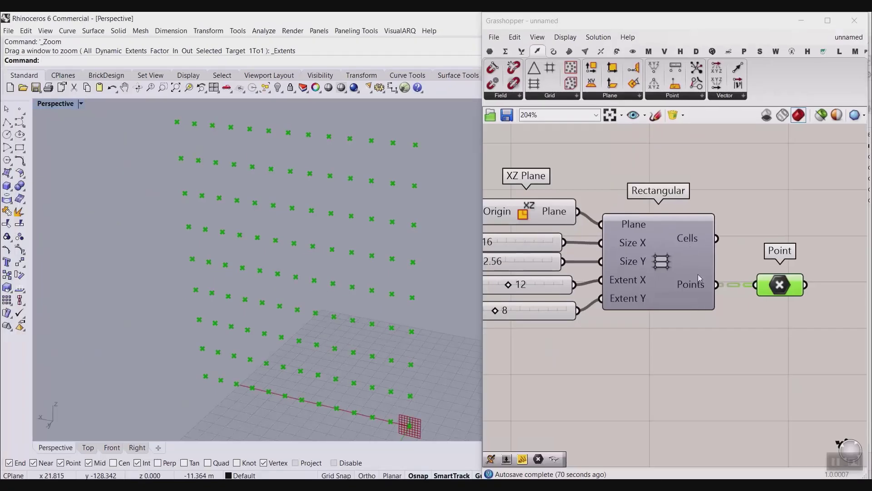
pyautogui.moveTo(697, 274); pyautogui.dragTo(669, 200, button='right')
pyautogui.moveTo(670, 201)
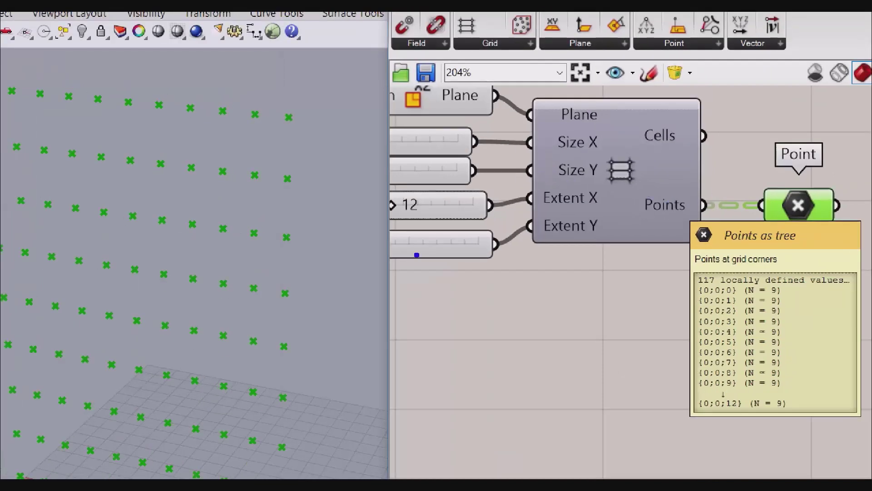
pyautogui.moveTo(355, 203); pyautogui.dragTo(405, 176)
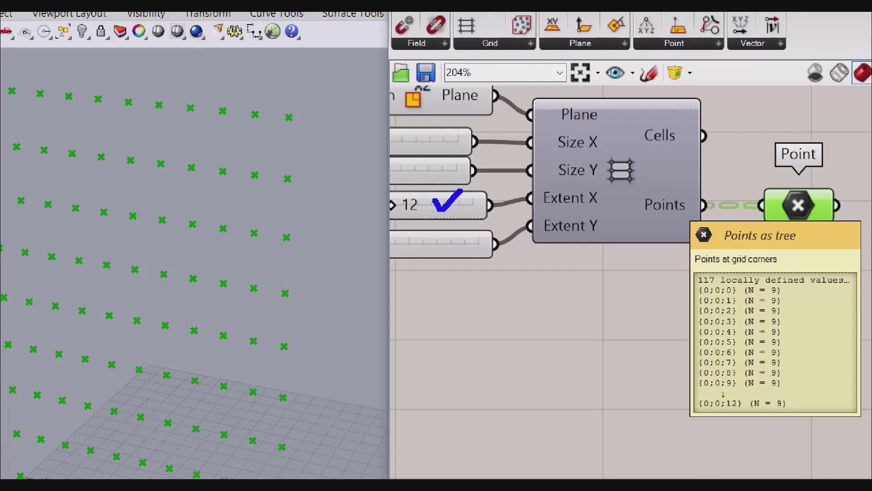
pyautogui.moveTo(438, 238); pyautogui.dragTo(467, 223)
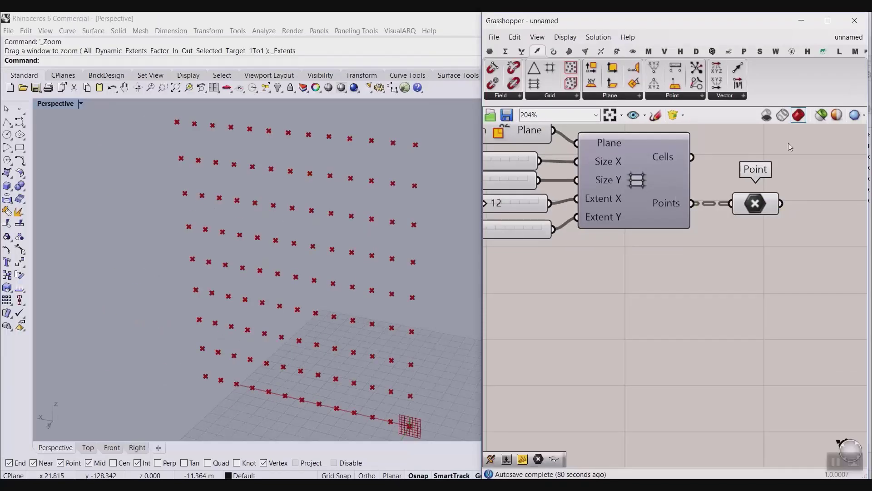
# Add an Interpolate component and connect the Point parameter to its Vertices input
pyautogui.moveTo(786, 243); pyautogui.dragTo(702, 263, button='right')
pyautogui.click(553, 51)
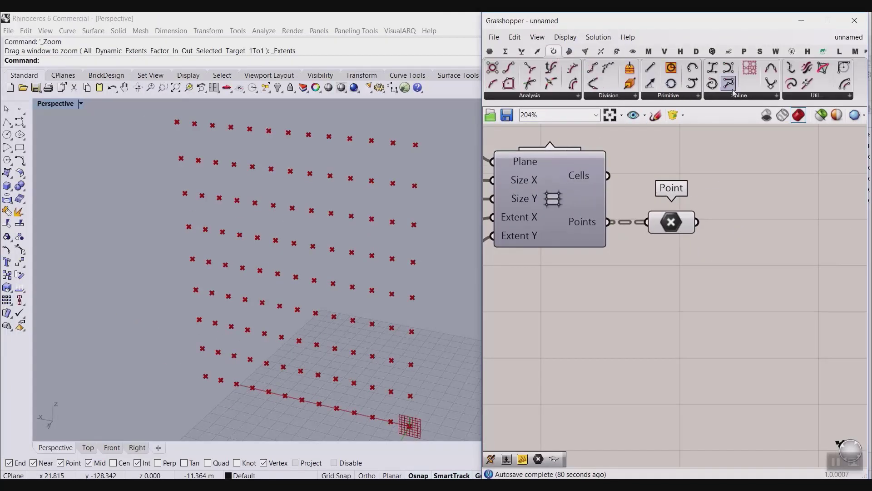
pyautogui.click(750, 217)
pyautogui.moveTo(734, 198); pyautogui.dragTo(765, 235)
pyautogui.moveTo(697, 222); pyautogui.dragTo(716, 227)
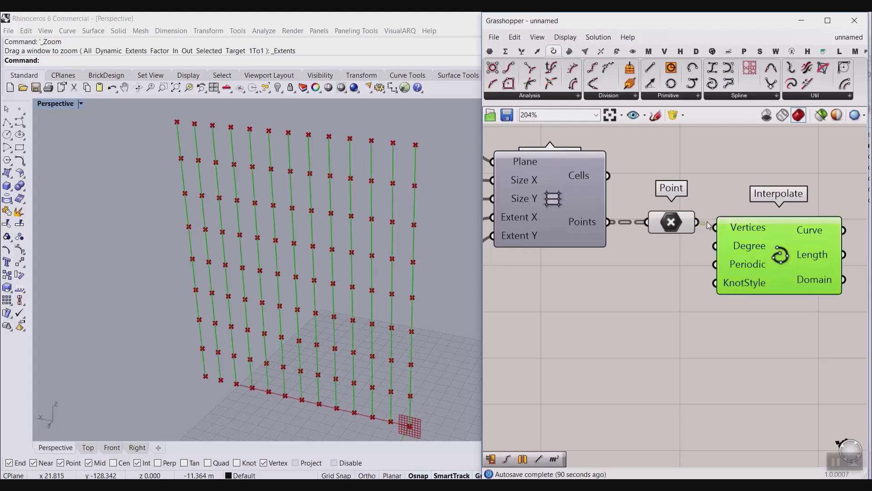
pyautogui.scroll(-3, 350, 224)
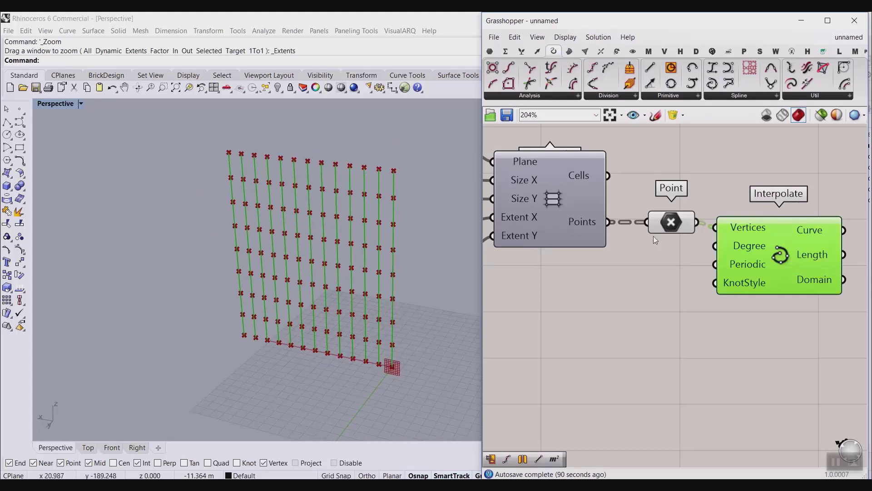
# Flatten the Points output of the Rectangular grid
pyautogui.moveTo(589, 219)
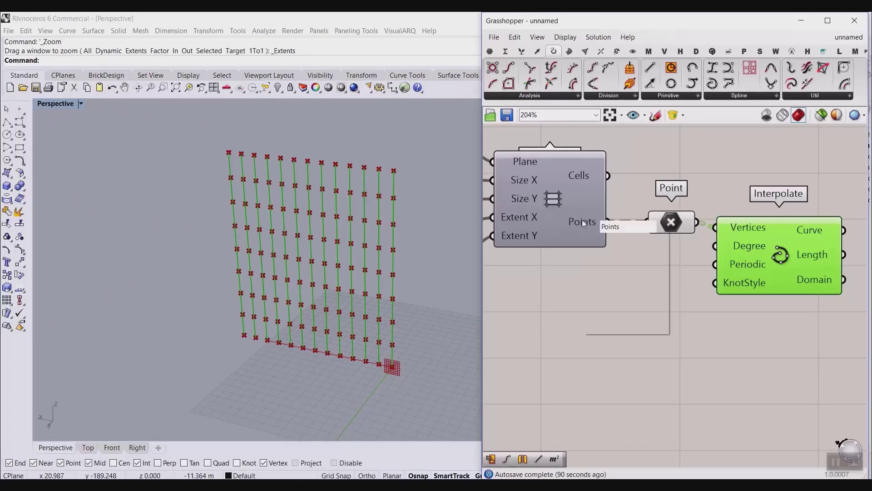
pyautogui.rightClick(582, 223)
pyautogui.click(611, 272)
pyautogui.rightClick(589, 217)
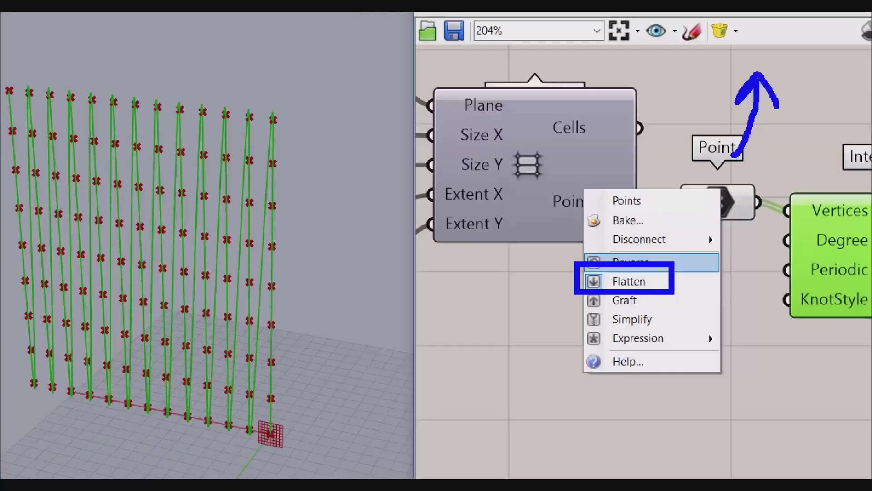
pyautogui.click(638, 287)
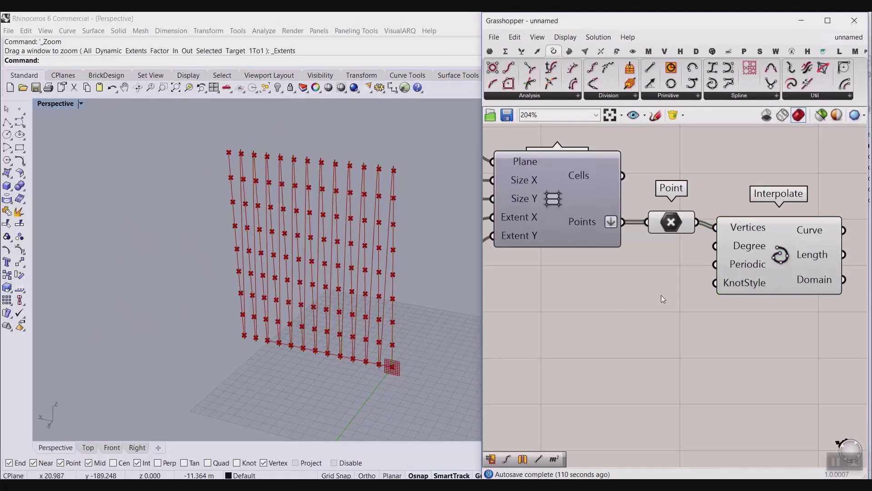
# Delete the Interpolate component, keeping only the Point parameter after the grid
pyautogui.moveTo(708, 278); pyautogui.dragTo(600, 284, button='right')
pyautogui.rightClick(566, 231)
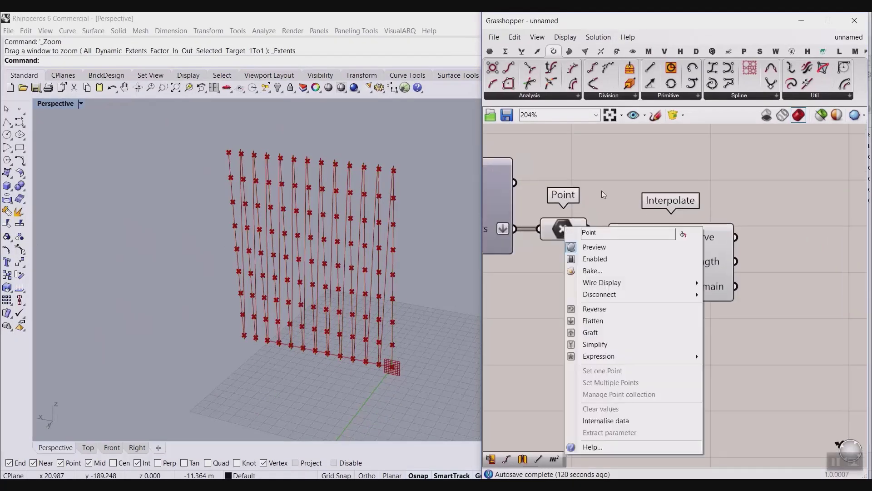
pyautogui.click(653, 240)
pyautogui.press('Delete')
pyautogui.scroll(-1, 651, 260)
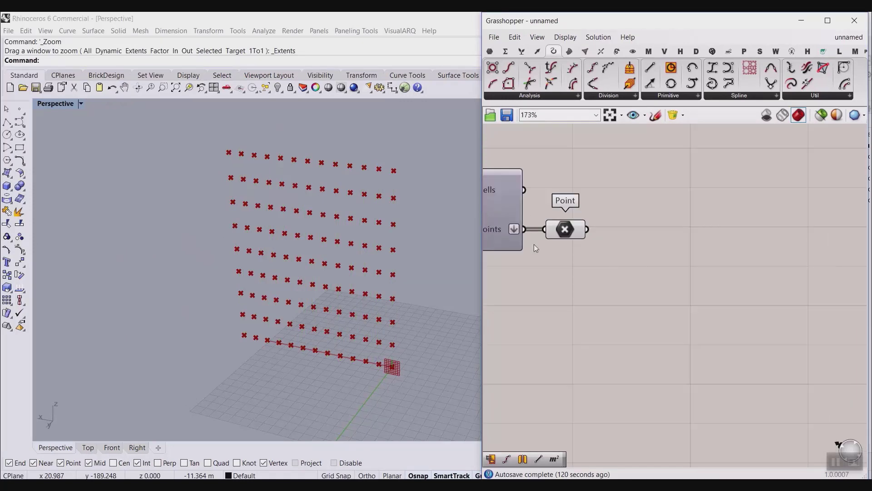
# Check the Point parameter's contents, then set the grid's Extent Y to 9 and Extent X to 13
pyautogui.moveTo(562, 233)
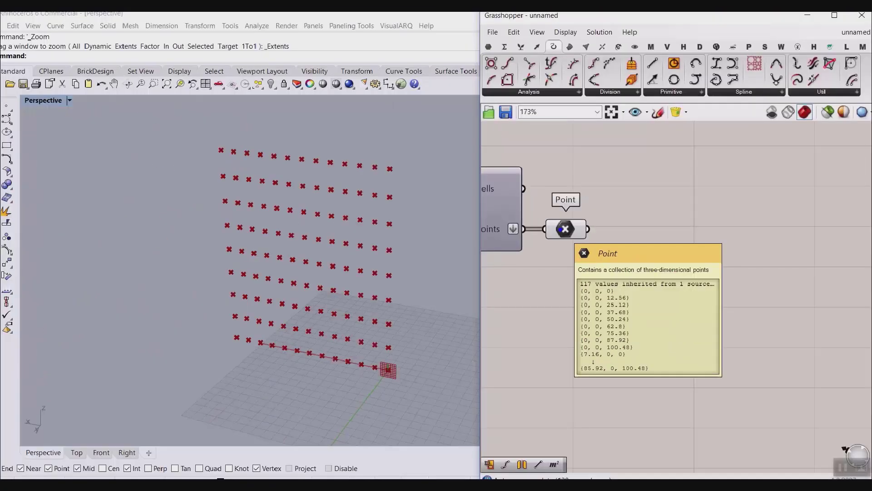
pyautogui.moveTo(310, 294); pyautogui.dragTo(325, 276, button='right')
pyautogui.moveTo(593, 278); pyautogui.dragTo(623, 278, button='right')
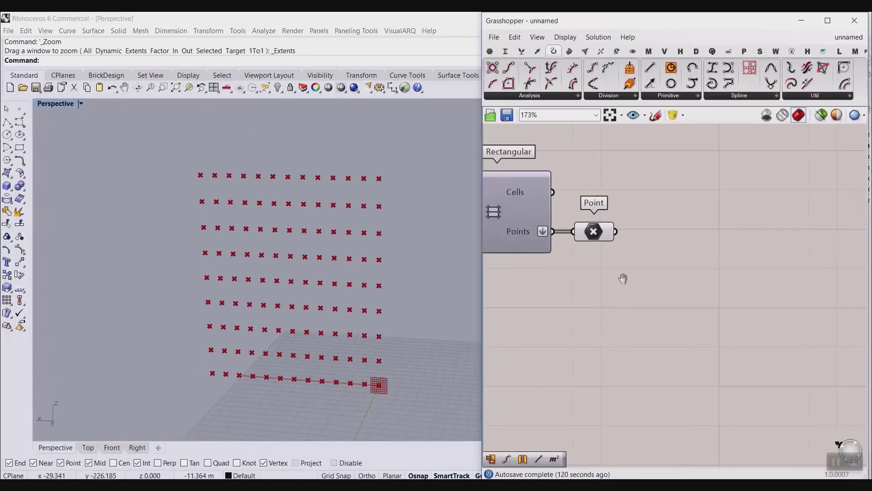
pyautogui.scroll(-5, 631, 282)
pyautogui.moveTo(540, 284); pyautogui.dragTo(591, 286, button='right')
pyautogui.scroll(4, 591, 286)
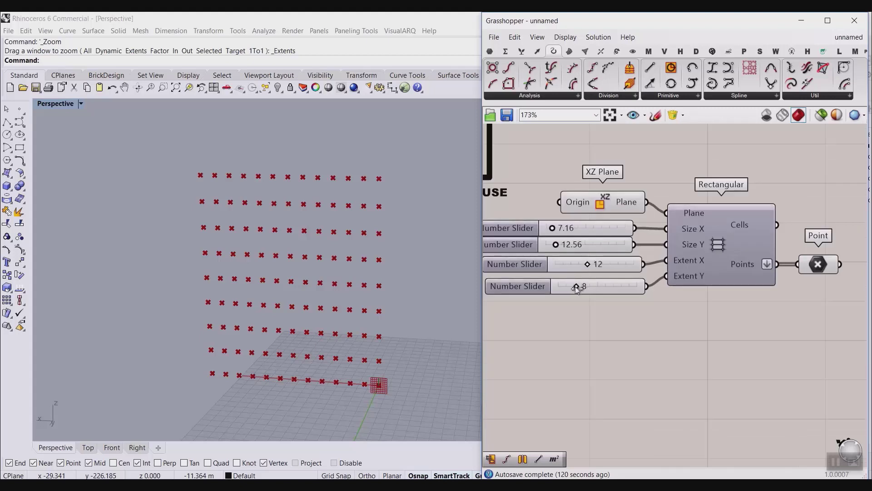
pyautogui.moveTo(575, 286); pyautogui.dragTo(591, 263)
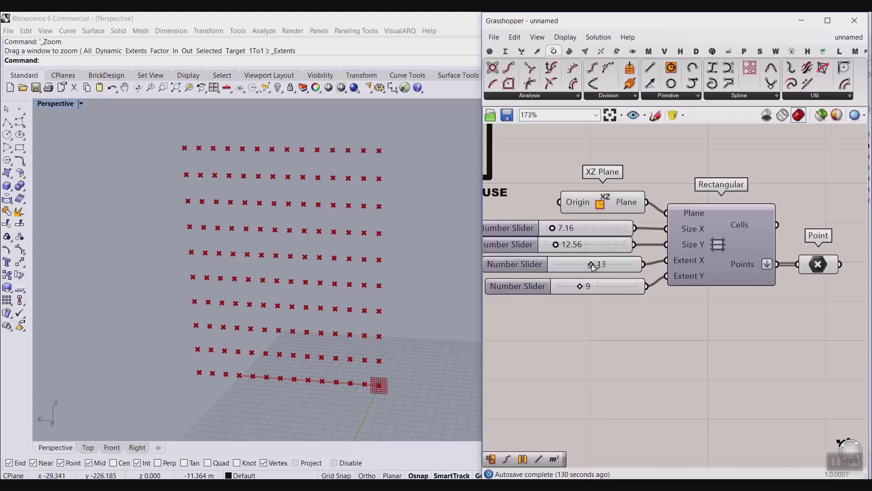
# Set the maximum of both the Size X and Size Y sliders to 30
pyautogui.doubleClick(515, 230)
pyautogui.doubleClick(558, 257)
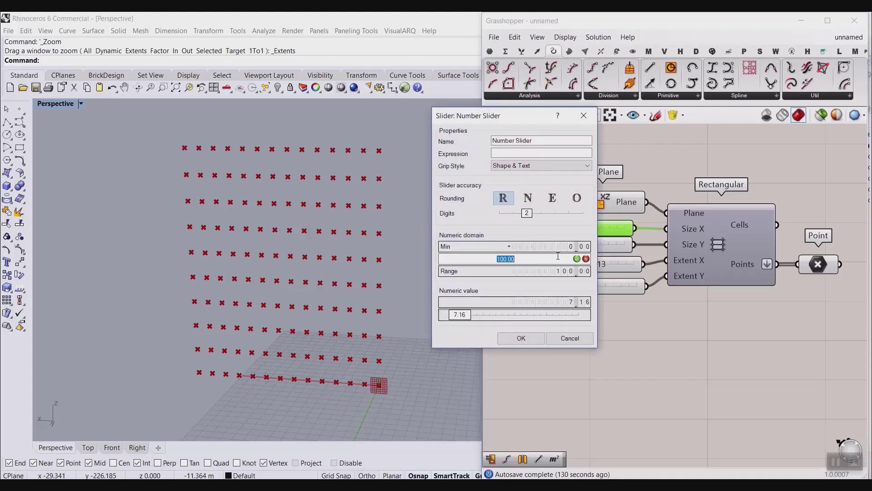
pyautogui.write('30')
pyautogui.click(535, 338)
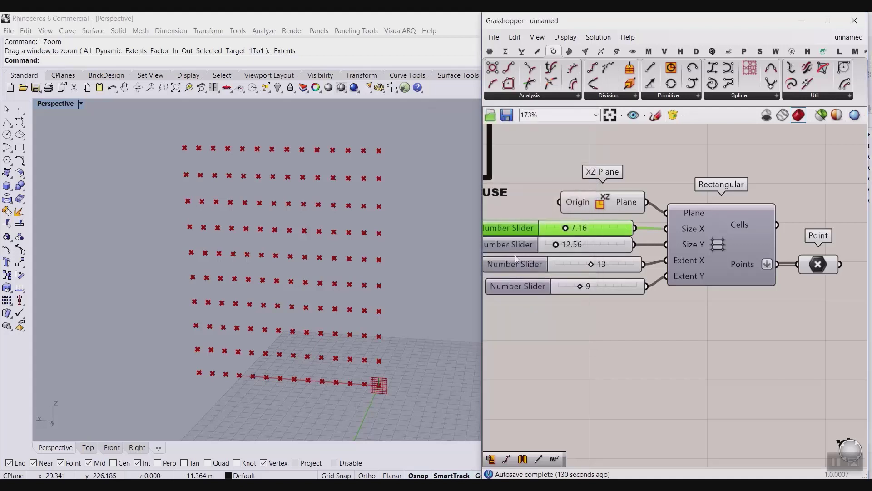
pyautogui.click(511, 246)
pyautogui.doubleClick(512, 245)
pyautogui.doubleClick(549, 271)
pyautogui.write('30')
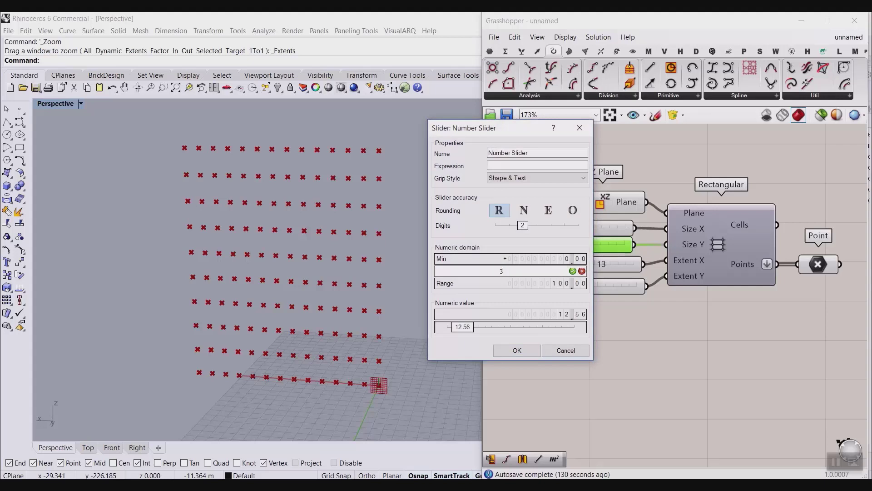
pyautogui.click(516, 353)
# Readjust the grid's size and extent sliders for a denser point grid with more rows and columns
pyautogui.moveTo(564, 227); pyautogui.dragTo(585, 289)
pyautogui.scroll(-3, 586, 289)
pyautogui.scroll(4, 616, 301)
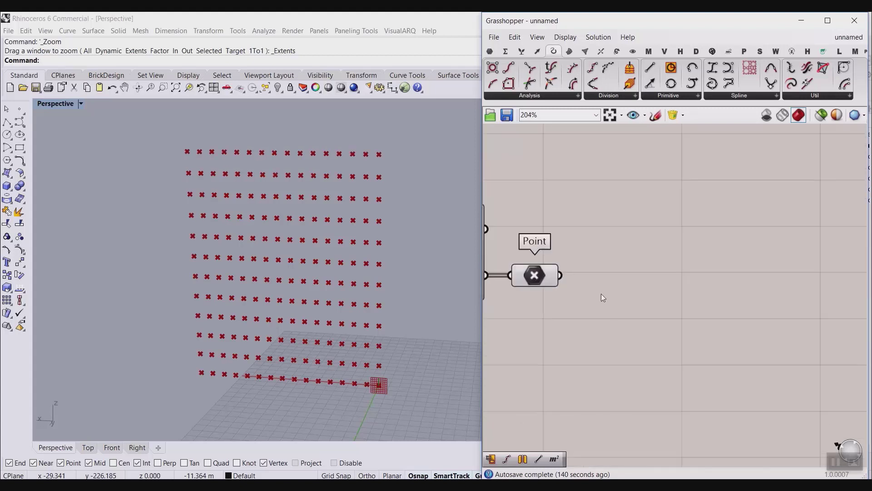
# Add a second Point parameter below the first and assign it one point placed in front of the grid's base in Rhino
pyautogui.click(490, 51)
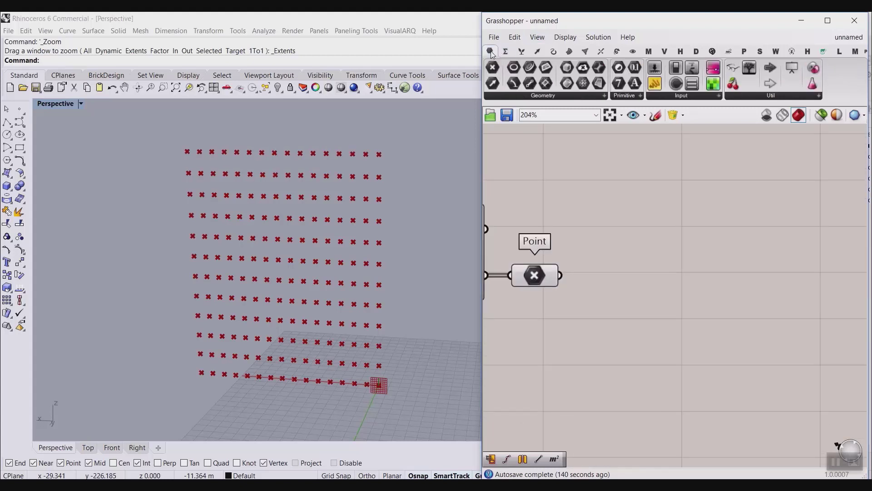
pyautogui.moveTo(491, 68); pyautogui.dragTo(549, 336)
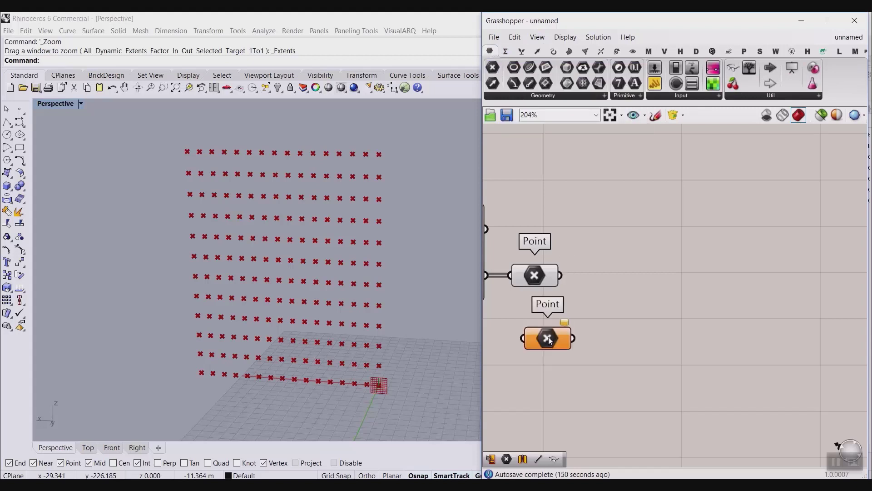
pyautogui.rightClick(548, 336)
pyautogui.click(588, 395)
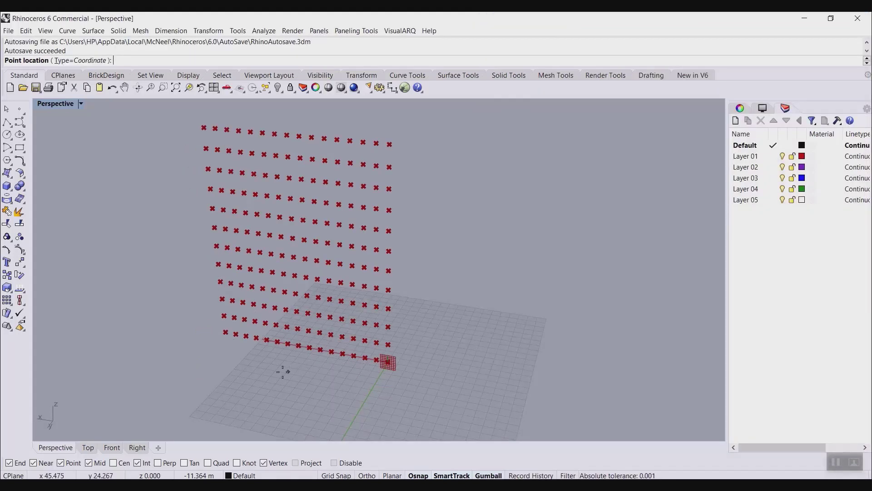
pyautogui.click(280, 371)
pyautogui.click(551, 339)
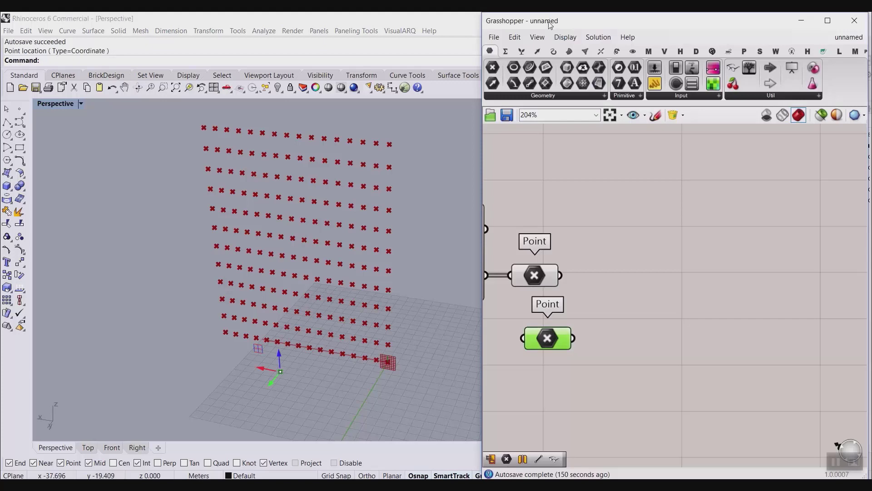
# Check the Gumballs display option and add a Distance component beside the two Point parameters
pyautogui.click(565, 36)
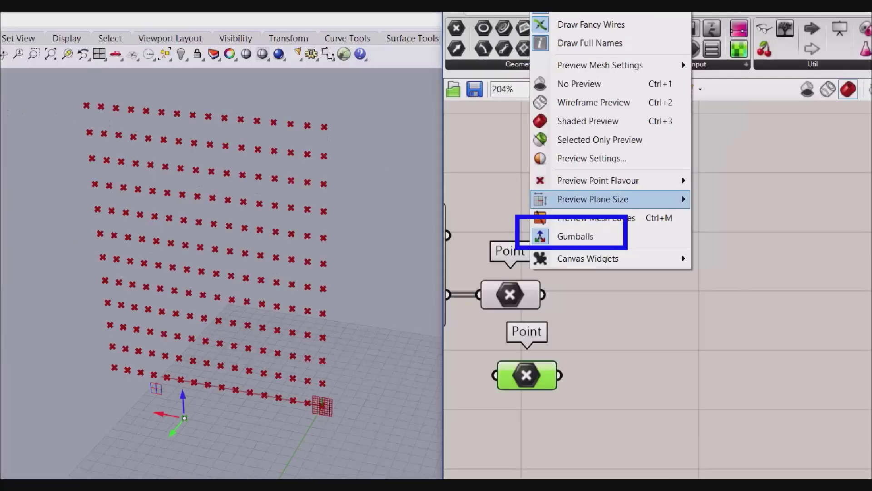
pyautogui.click(591, 254)
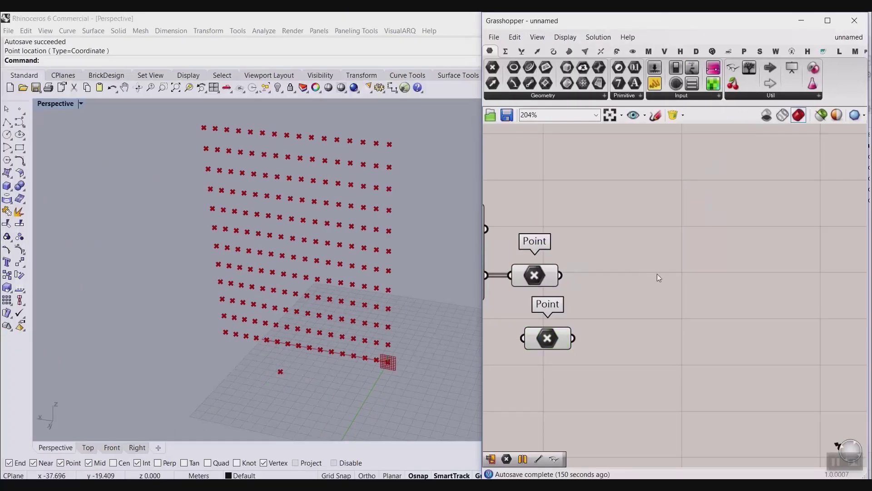
pyautogui.moveTo(657, 273); pyautogui.dragTo(671, 233, button='right')
pyautogui.doubleClick(679, 284)
pyautogui.write('d')
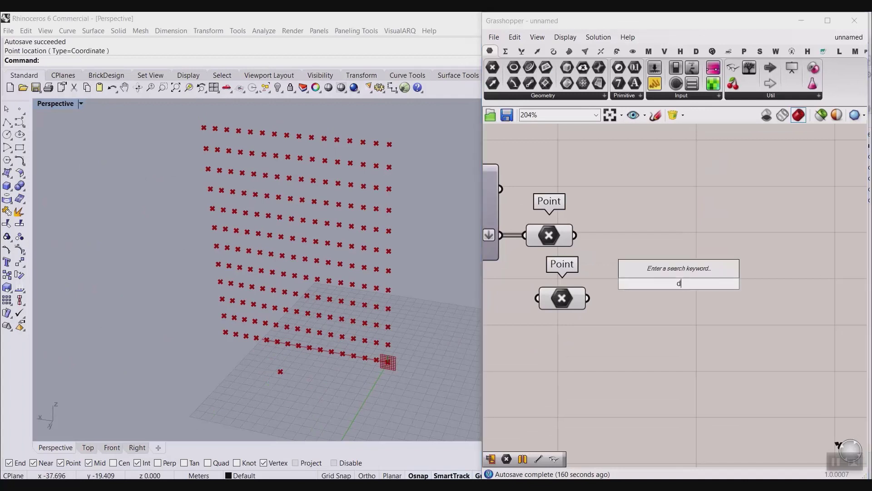
pyautogui.write('istance')
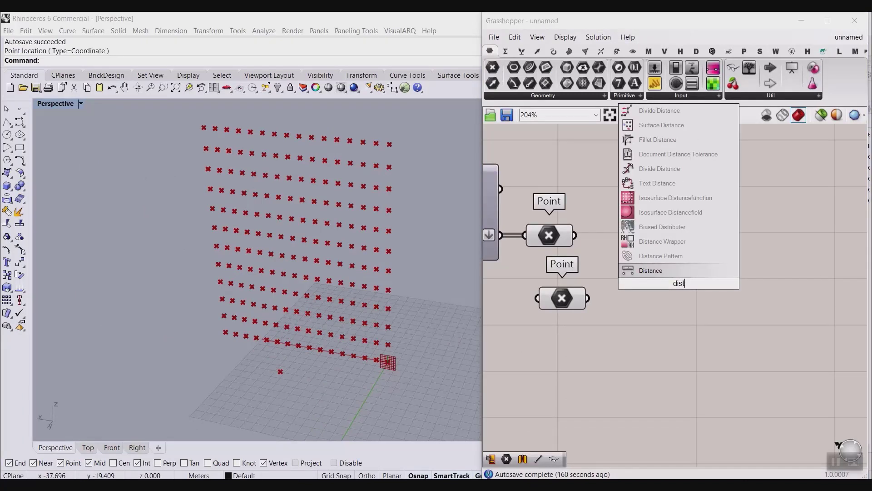
pyautogui.press('Return')
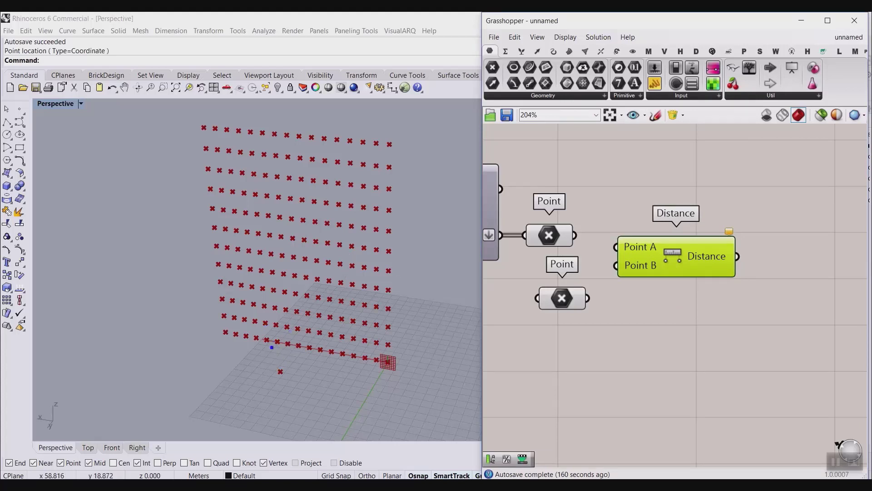
pyautogui.moveTo(278, 373)
pyautogui.mouseDown()
pyautogui.moveTo(295, 347)
pyautogui.moveTo(274, 346)
pyautogui.mouseUp()
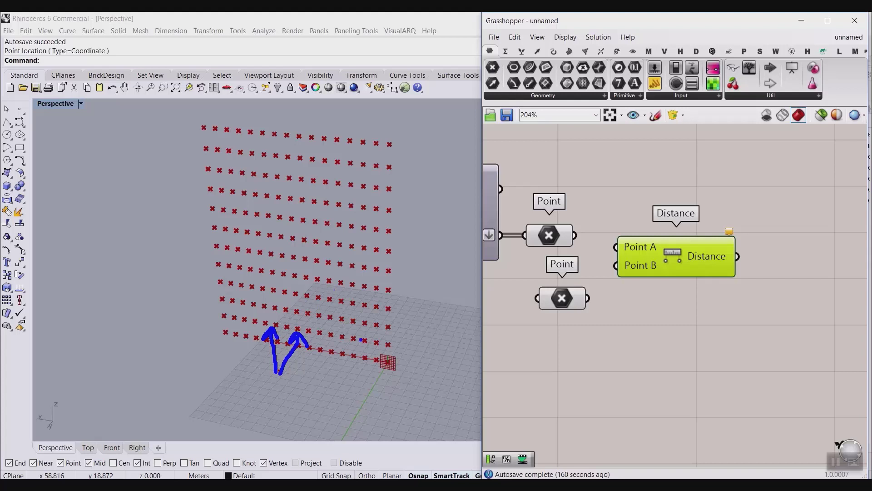
pyautogui.moveTo(377, 359); pyautogui.dragTo(342, 408)
pyautogui.moveTo(342, 391)
pyautogui.mouseDown()
pyautogui.moveTo(341, 407)
pyautogui.moveTo(369, 400)
pyautogui.mouseUp()
pyautogui.press('Escape')
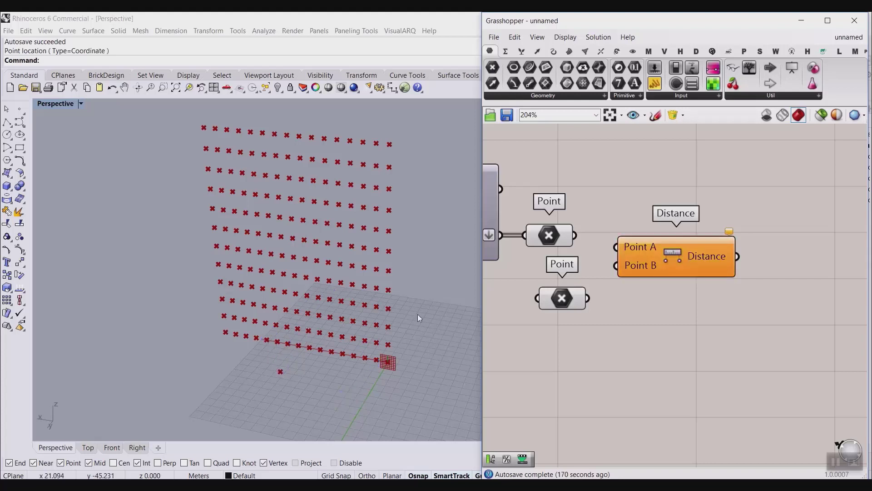
# Connect the grid's Point parameter to Point A of the Distance component and the attractor Point to Point B
pyautogui.moveTo(614, 250); pyautogui.dragTo(616, 248)
pyautogui.moveTo(588, 297); pyautogui.dragTo(616, 266)
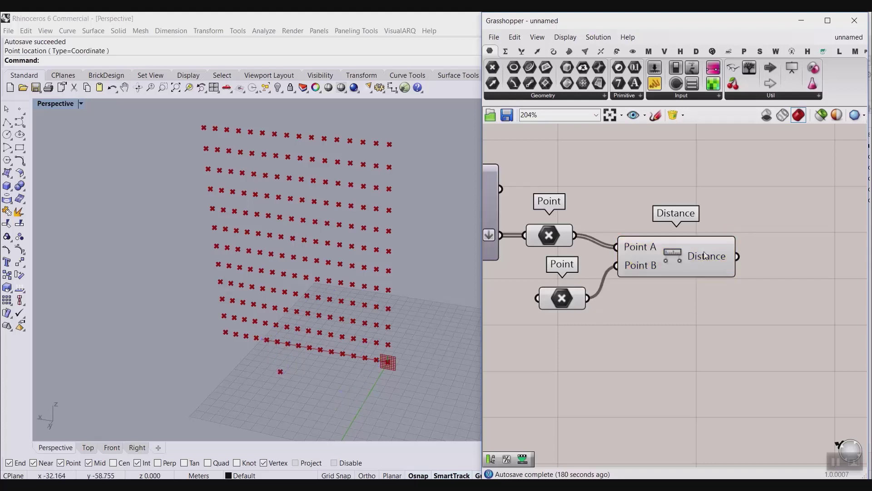
pyautogui.moveTo(705, 255)
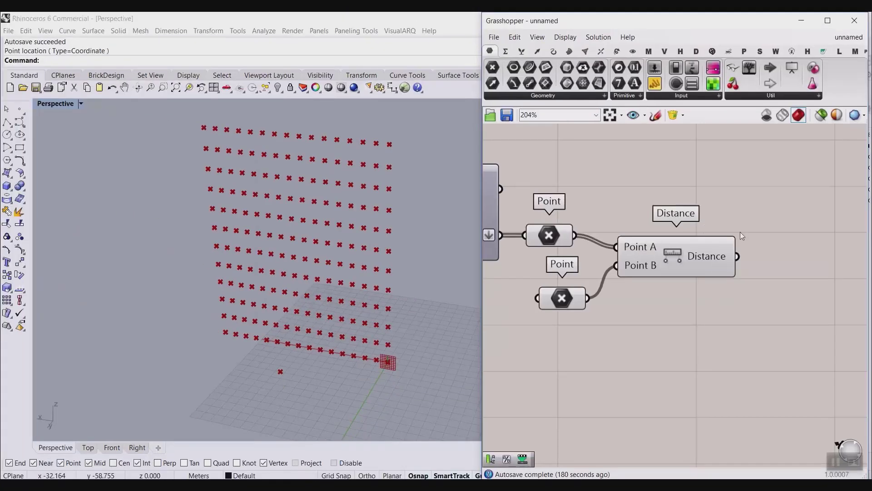
# Move the Distance component down, add a Move component above it and connect the grid points to its Geometry input
pyautogui.moveTo(686, 254); pyautogui.dragTo(690, 301)
pyautogui.doubleClick(731, 214)
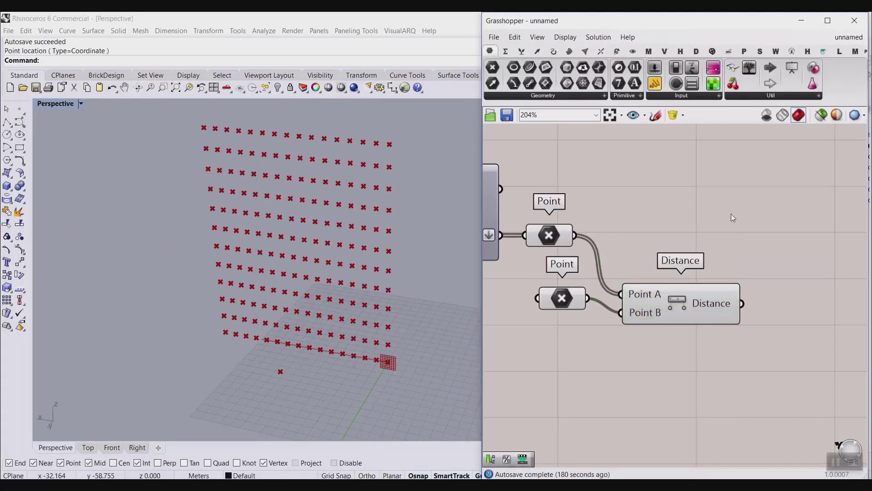
pyautogui.write('mv')
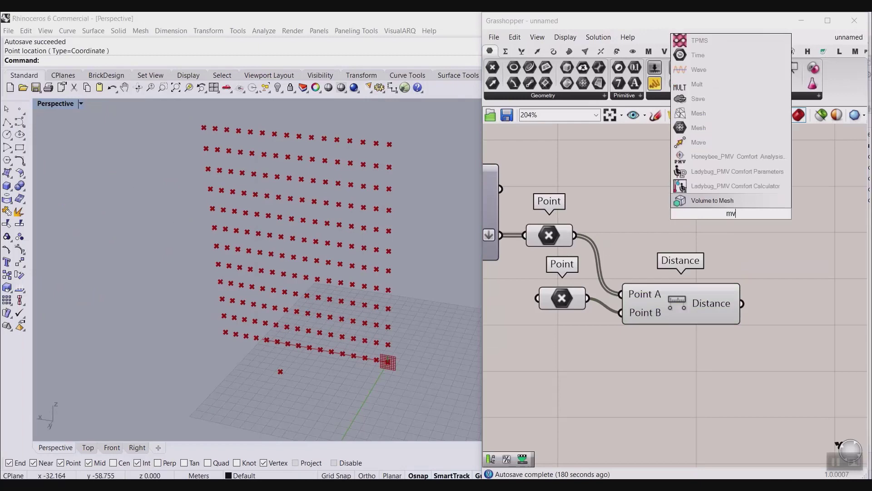
pyautogui.click(701, 145)
pyautogui.moveTo(590, 226); pyautogui.dragTo(661, 205)
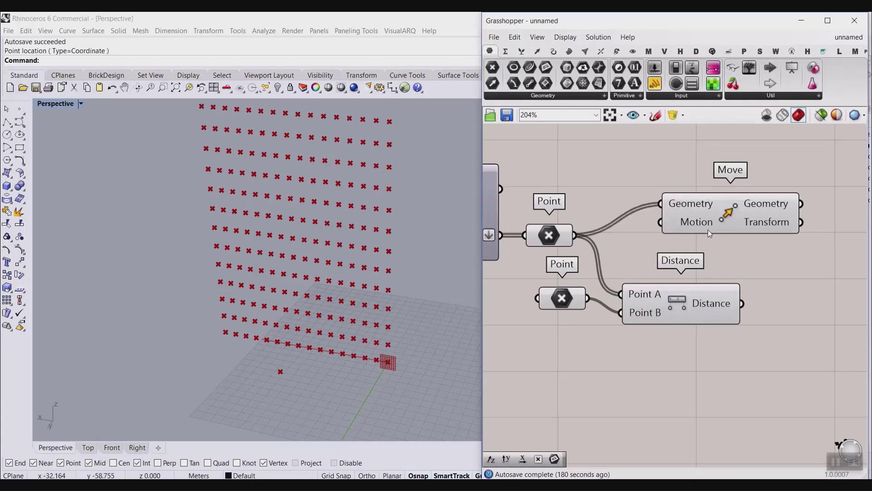
# Add a Unit Y component between Distance and Move and connect its unit vector to the Move component's Motion input
pyautogui.moveTo(714, 233); pyautogui.dragTo(591, 233, button='right')
pyautogui.moveTo(607, 222); pyautogui.dragTo(798, 245)
pyautogui.click(628, 257)
pyautogui.doubleClick(629, 257)
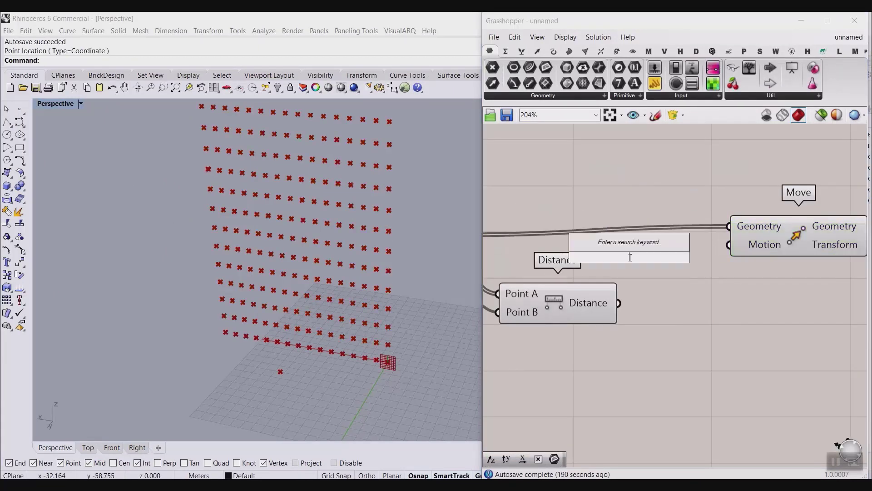
pyautogui.write('y')
pyautogui.click(625, 246)
pyautogui.moveTo(796, 237); pyautogui.dragTo(734, 217, button='right')
pyautogui.moveTo(734, 218); pyautogui.dragTo(823, 217)
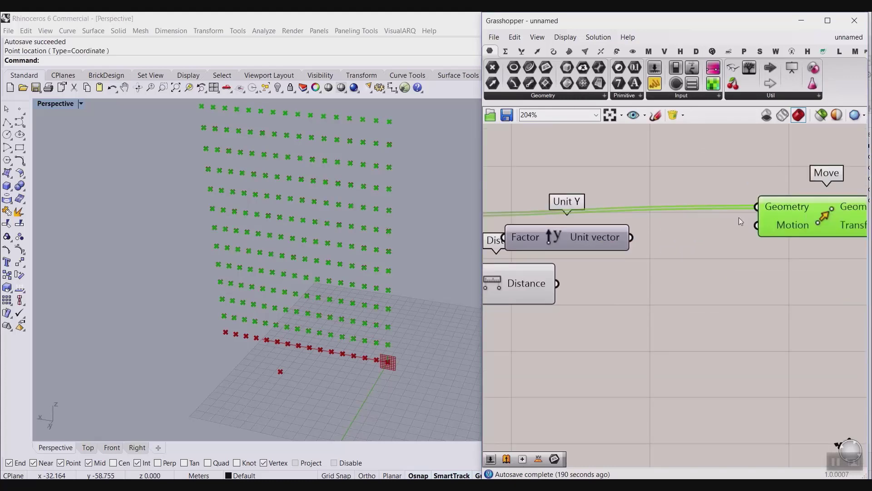
pyautogui.moveTo(581, 238); pyautogui.dragTo(747, 236)
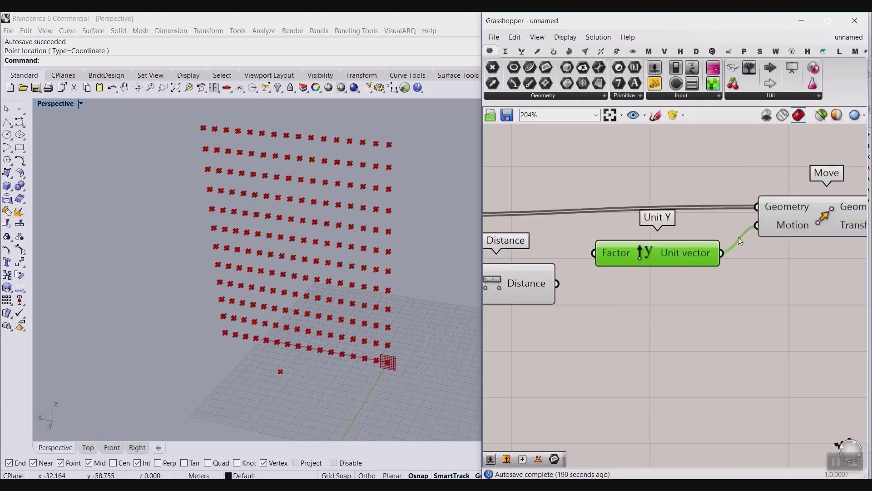
# Try driving the Unit Y factor directly with the Distance output and view how the points shift around the attractor
pyautogui.moveTo(557, 283); pyautogui.dragTo(593, 253)
pyautogui.moveTo(355, 290); pyautogui.dragTo(327, 279, button='right')
pyautogui.moveTo(544, 309); pyautogui.dragTo(711, 307, button='right')
pyautogui.click(576, 288)
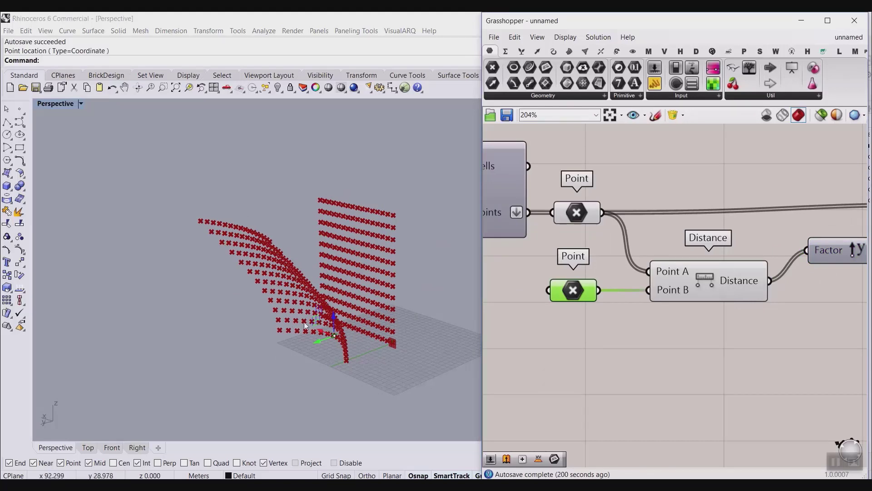
pyautogui.moveTo(304, 321); pyautogui.dragTo(267, 318, button='right')
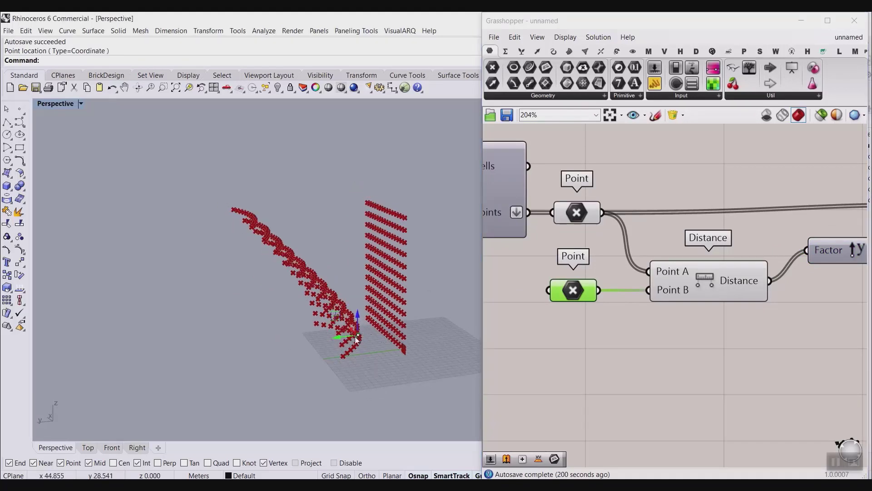
pyautogui.moveTo(354, 332); pyautogui.dragTo(305, 343)
pyautogui.moveTo(248, 217); pyautogui.dragTo(326, 209)
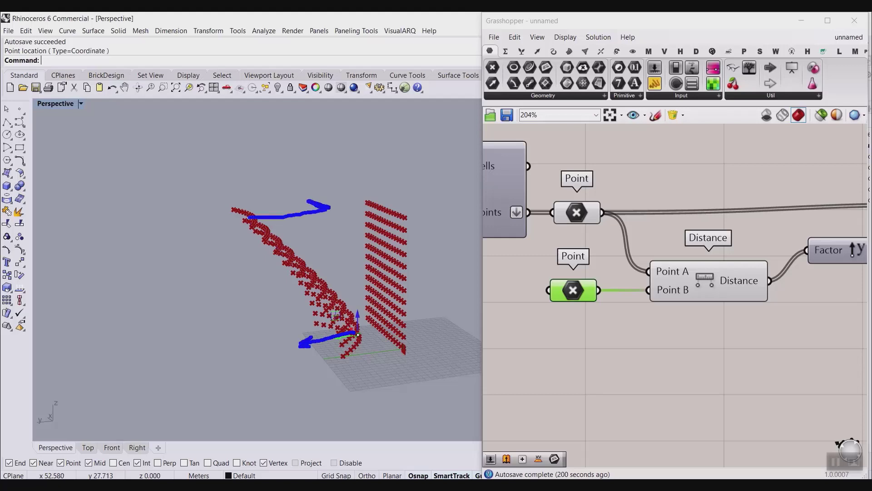
pyautogui.press('Escape')
# Disconnect the Distance output from Unit Y and shift the Unit Y and Move components farther from Distance
pyautogui.moveTo(767, 294); pyautogui.dragTo(615, 324, button='right')
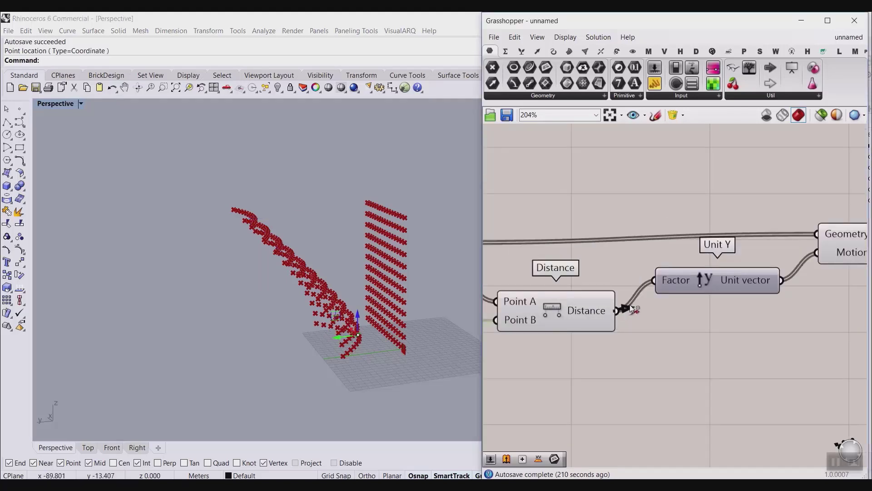
pyautogui.keyDown('ctrl'); pyautogui.moveTo(658, 287); pyautogui.dragTo(657, 287); pyautogui.keyUp('ctrl')
pyautogui.scroll(-5, 751, 303)
pyautogui.moveTo(751, 304); pyautogui.dragTo(631, 303, button='right')
pyautogui.moveTo(715, 305); pyautogui.dragTo(625, 258)
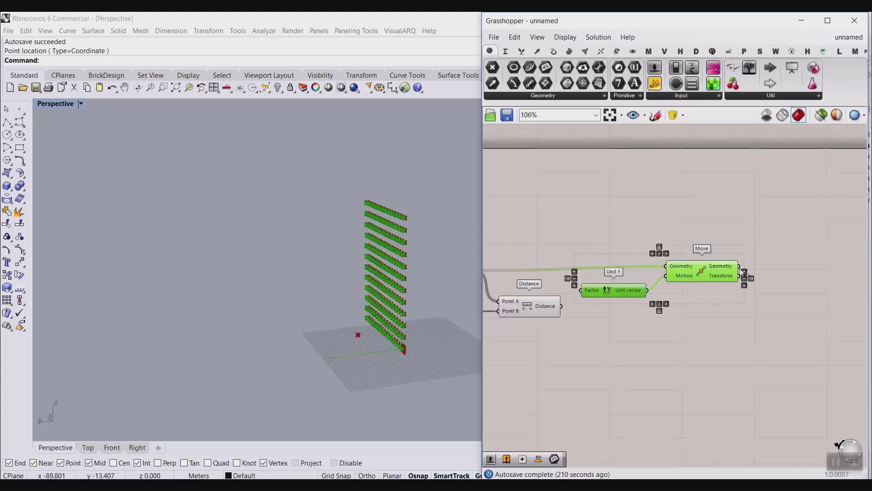
pyautogui.moveTo(696, 264); pyautogui.dragTo(765, 266)
# Add a Remap Numbers component after the Distance component
pyautogui.click(544, 349)
pyautogui.scroll(5, 552, 345)
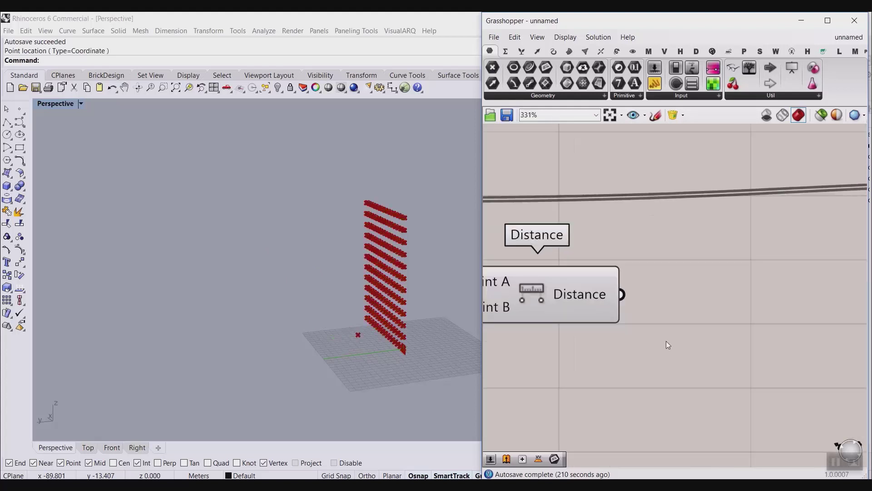
pyautogui.doubleClick(684, 347)
pyautogui.write('rema')
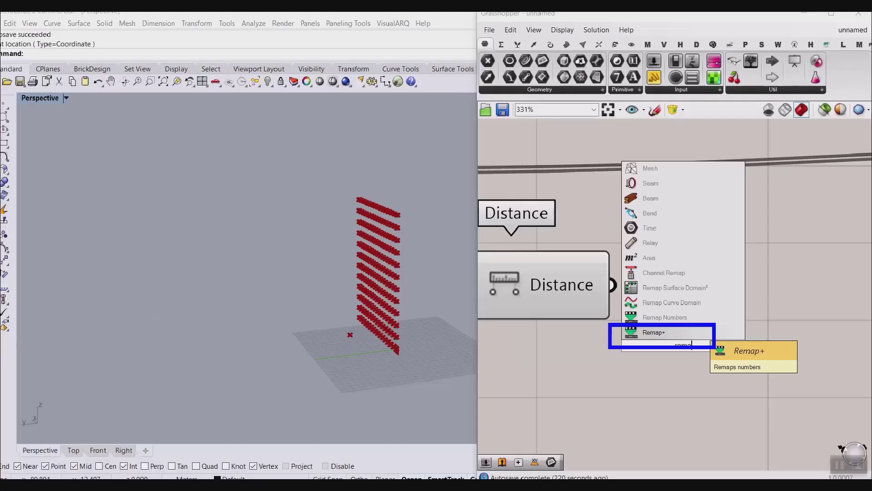
pyautogui.doubleClick(689, 323)
pyautogui.write('re')
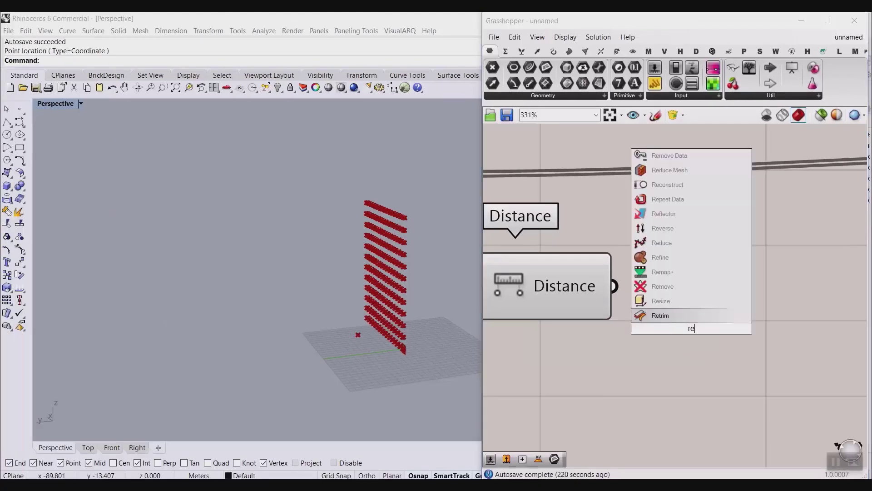
pyautogui.write('ma')
pyautogui.click(688, 305)
pyautogui.moveTo(688, 324); pyautogui.dragTo(759, 304)
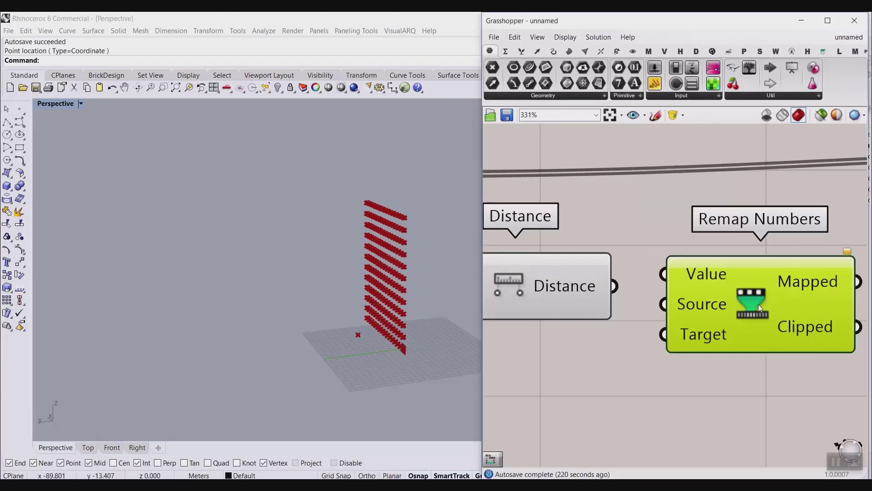
pyautogui.moveTo(713, 323); pyautogui.dragTo(675, 319, button='right')
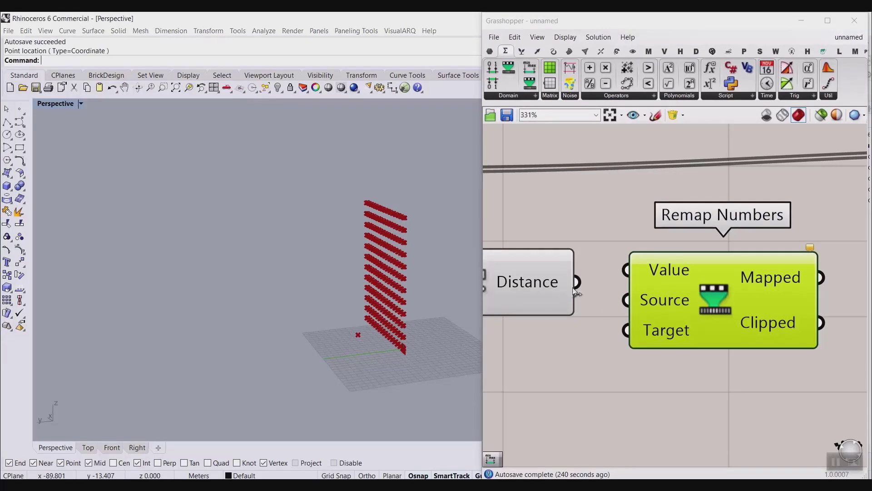
# Connect the Distance output to the Remap Numbers Value input, space the component farther away and check its Source domain
pyautogui.moveTo(577, 282); pyautogui.dragTo(626, 270)
pyautogui.scroll(-3, 683, 304)
pyautogui.moveTo(688, 305); pyautogui.dragTo(649, 272, button='right')
pyautogui.moveTo(655, 272); pyautogui.dragTo(731, 280)
pyautogui.scroll(3, 594, 268)
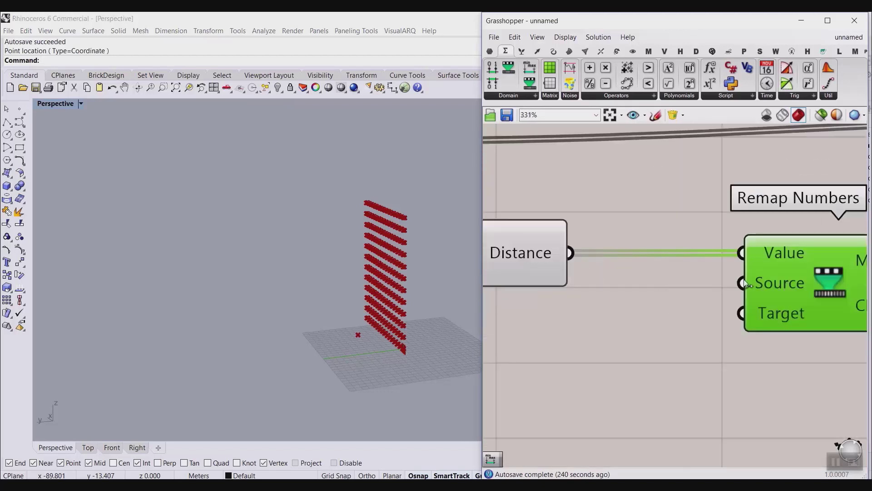
pyautogui.moveTo(770, 276)
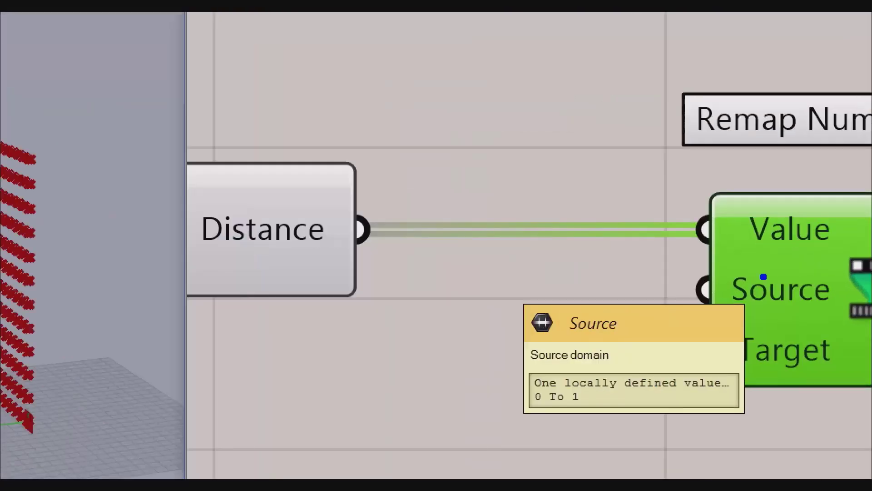
pyautogui.moveTo(296, 235)
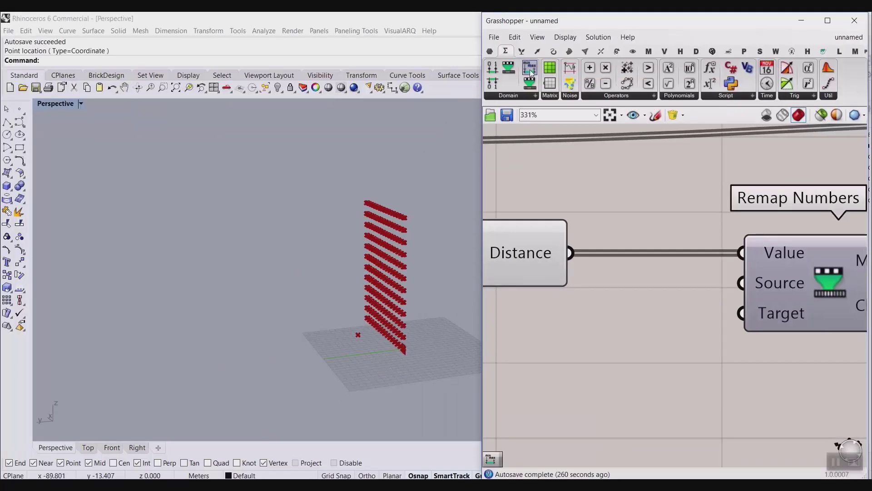
# Add a Bounds component between Distance and Remap Numbers, feeding it the distances and connecting its Domain to the Source input
pyautogui.moveTo(531, 71); pyautogui.dragTo(661, 359)
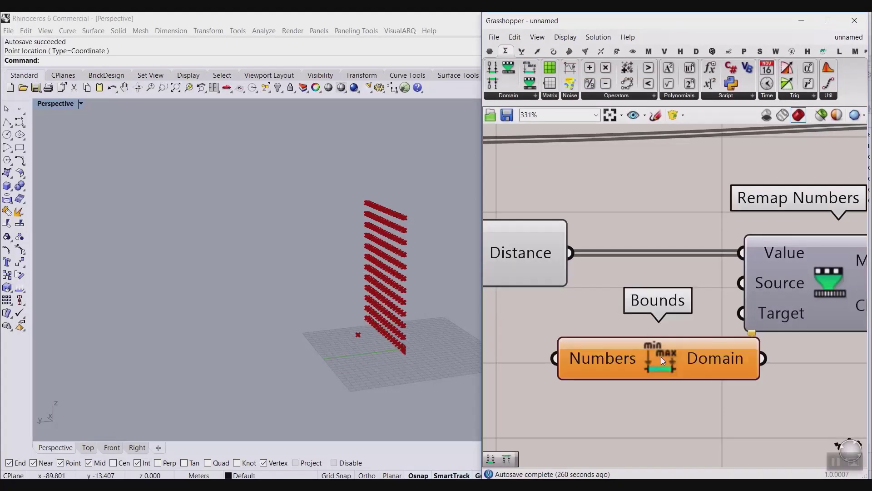
pyautogui.scroll(-3, 631, 293)
pyautogui.moveTo(740, 296); pyautogui.dragTo(659, 277, button='right')
pyautogui.moveTo(678, 256); pyautogui.dragTo(729, 258)
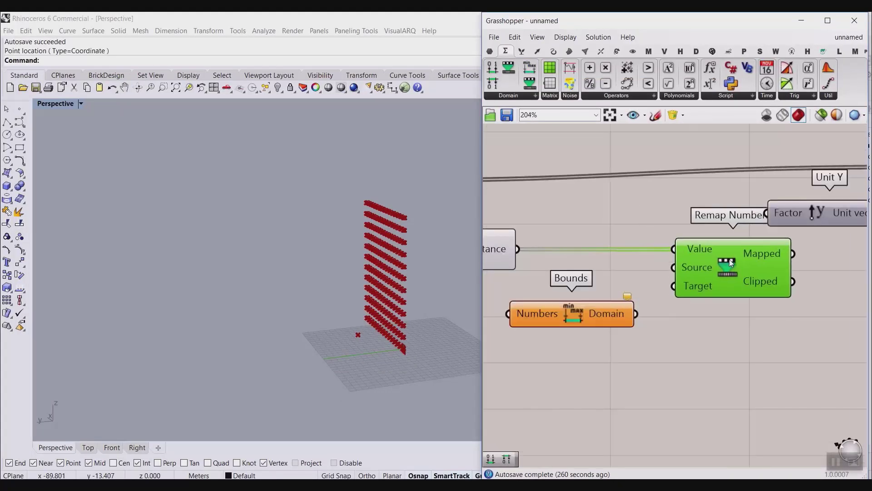
pyautogui.moveTo(533, 261); pyautogui.dragTo(553, 259, button='right')
pyautogui.scroll(3, 553, 261)
pyautogui.moveTo(544, 260); pyautogui.dragTo(530, 344)
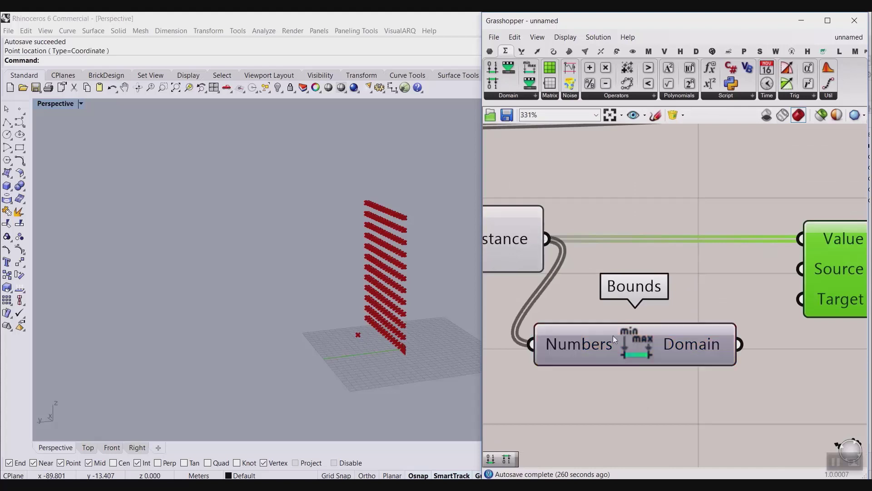
pyautogui.moveTo(673, 332); pyautogui.dragTo(692, 266)
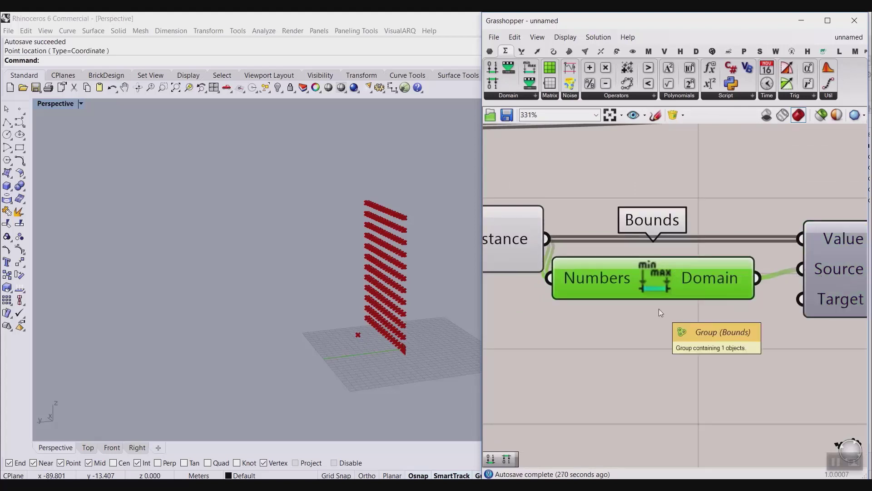
# Add a Construct Domain component below Bounds and connect its Domain output to the Remap Numbers Target input
pyautogui.scroll(-2, 658, 313)
pyautogui.moveTo(643, 277); pyautogui.dragTo(729, 293, button='right')
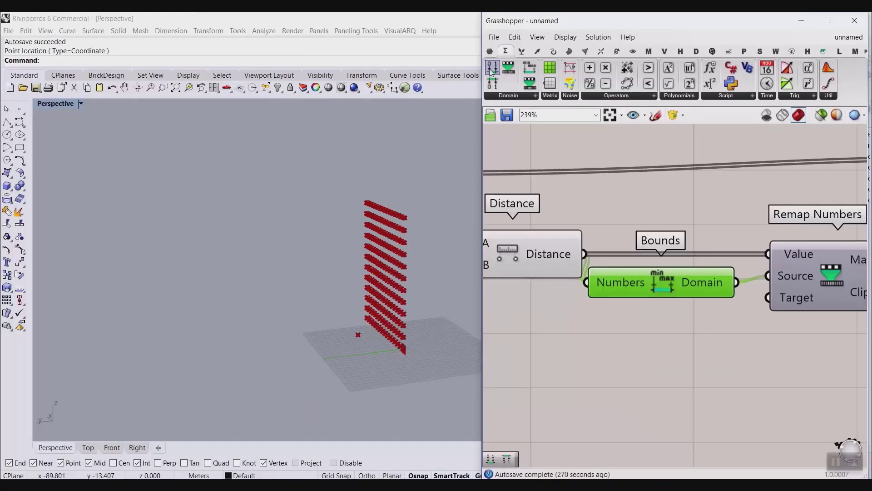
pyautogui.moveTo(491, 72); pyautogui.dragTo(699, 331)
pyautogui.moveTo(744, 352); pyautogui.dragTo(788, 303)
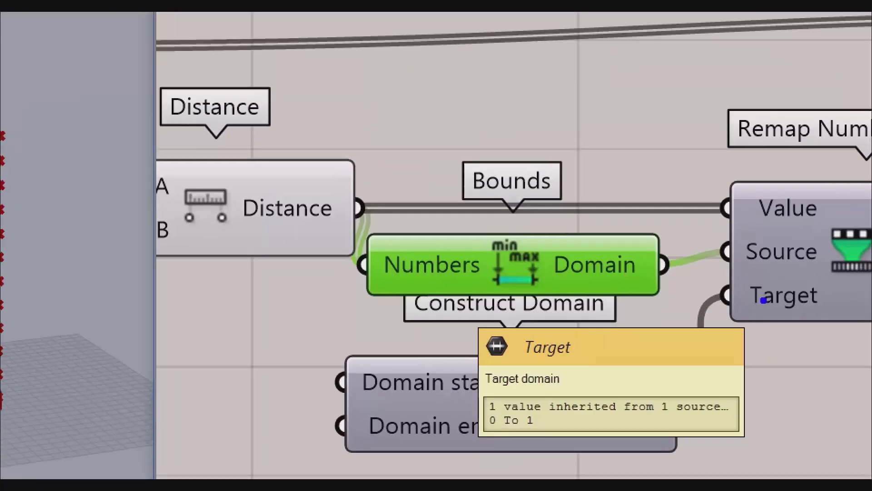
pyautogui.scroll(-3, 788, 303)
pyautogui.scroll(-3, 787, 303)
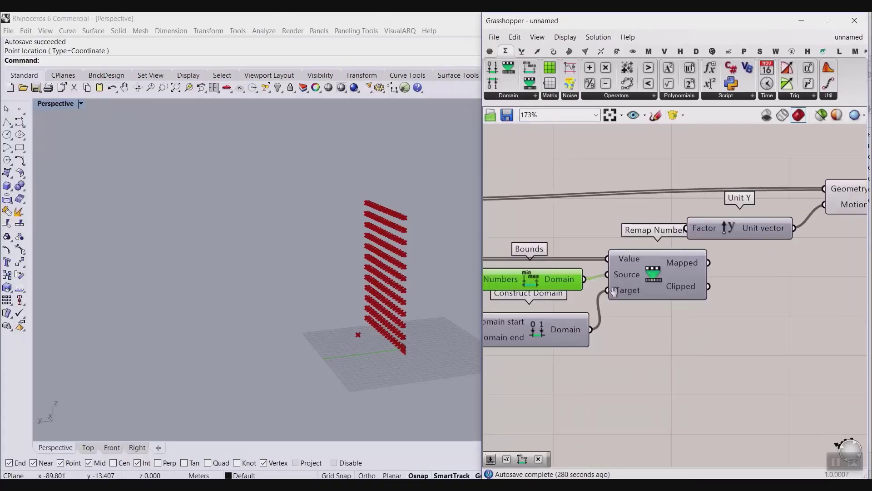
# Spread out the Unit Y, Remap Numbers and domain components, placing Bounds above Construct Domain so they no longer overlap
pyautogui.moveTo(792, 218); pyautogui.dragTo(815, 230)
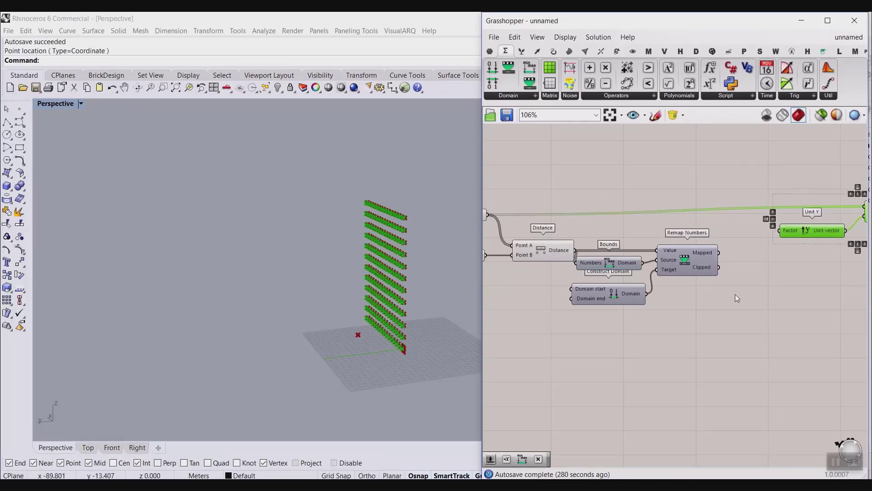
pyautogui.moveTo(722, 332); pyautogui.dragTo(568, 238)
pyautogui.moveTo(674, 260); pyautogui.dragTo(709, 259)
pyautogui.click(716, 328)
pyautogui.scroll(3, 707, 277)
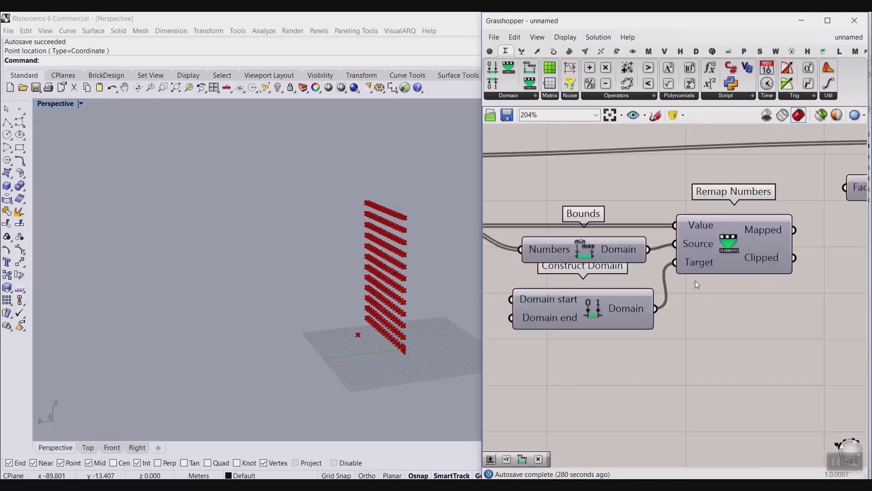
pyautogui.click(573, 267)
pyautogui.moveTo(572, 266); pyautogui.dragTo(575, 204)
pyautogui.moveTo(559, 283); pyautogui.dragTo(747, 288, button='right')
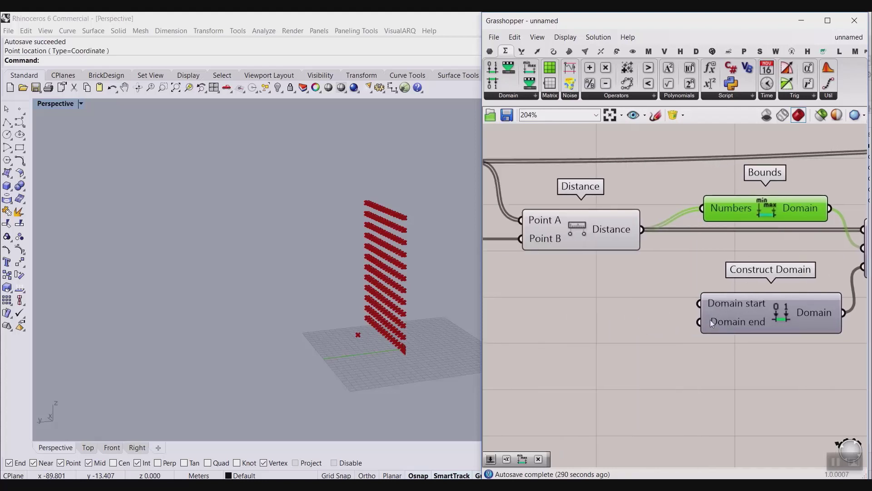
# Feed Construct Domain's start from a new 0.00 to 40.00 number slider and its end from a duplicate set to 22.01
pyautogui.doubleClick(574, 301)
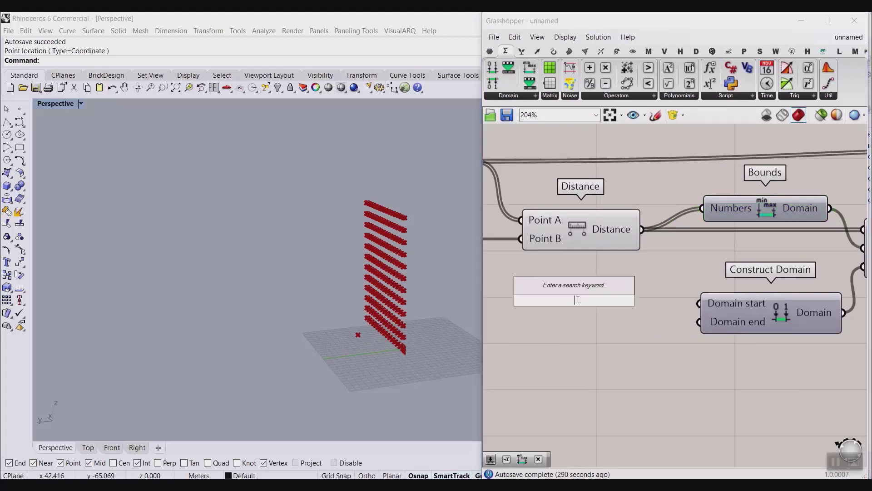
pyautogui.write('0.')
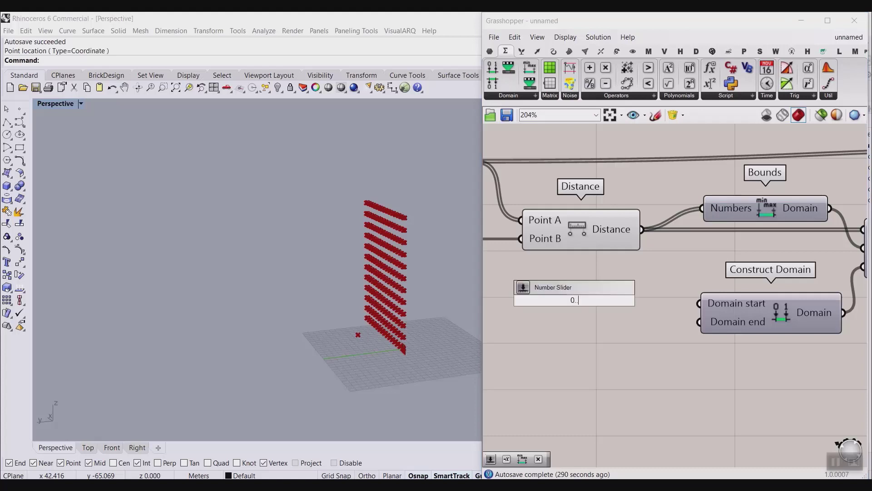
pyautogui.write('.4.00')
pyautogui.press('Return')
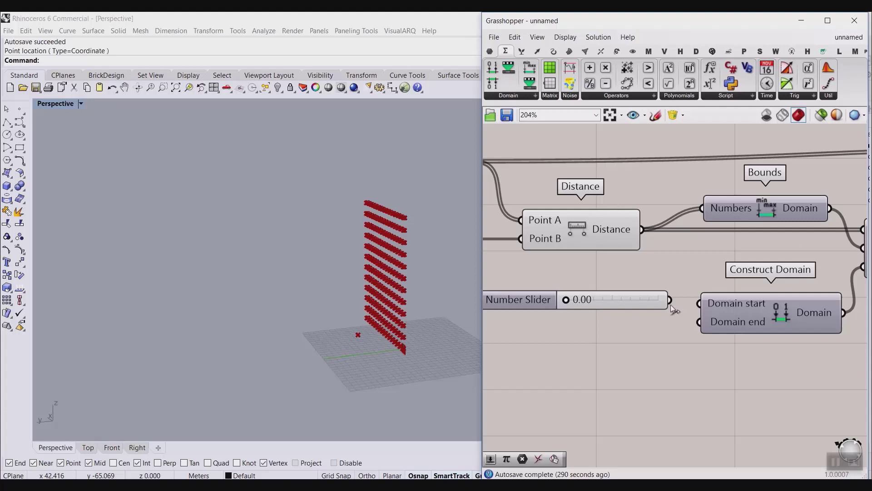
pyautogui.click(640, 301)
pyautogui.keyDown('alt'); pyautogui.moveTo(639, 300); pyautogui.dragTo(638, 326); pyautogui.keyUp('alt')
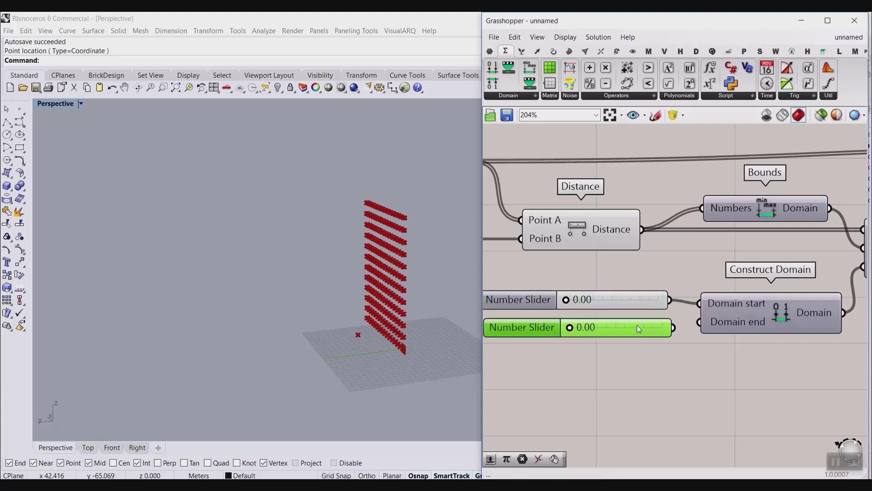
pyautogui.moveTo(569, 327); pyautogui.dragTo(621, 327)
# Connect the Mapped output of Remap Numbers to the Factor input of Unit Y
pyautogui.scroll(-3, 596, 316)
pyautogui.moveTo(781, 287); pyautogui.dragTo(607, 252, button='right')
pyautogui.scroll(2, 606, 252)
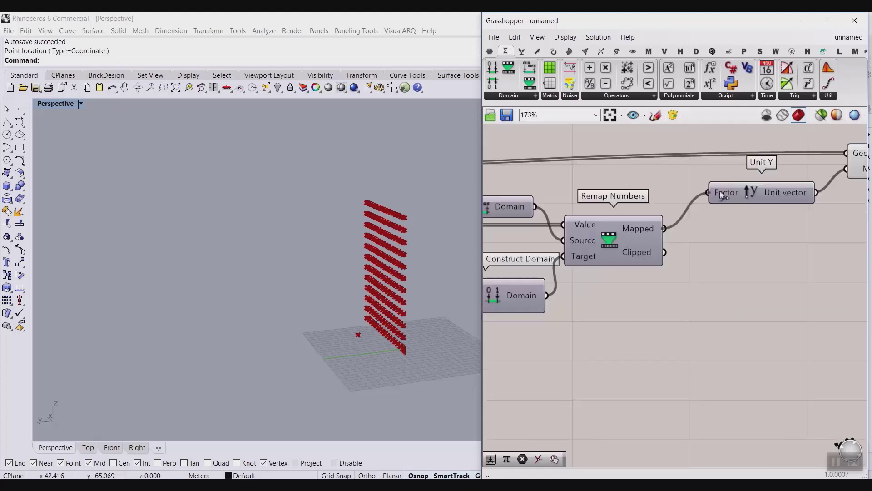
pyautogui.moveTo(720, 192); pyautogui.dragTo(720, 192)
# Set the Domain end slider to 40.00 and view the displaced points from the side
pyautogui.moveTo(599, 288); pyautogui.dragTo(871, 285, button='right')
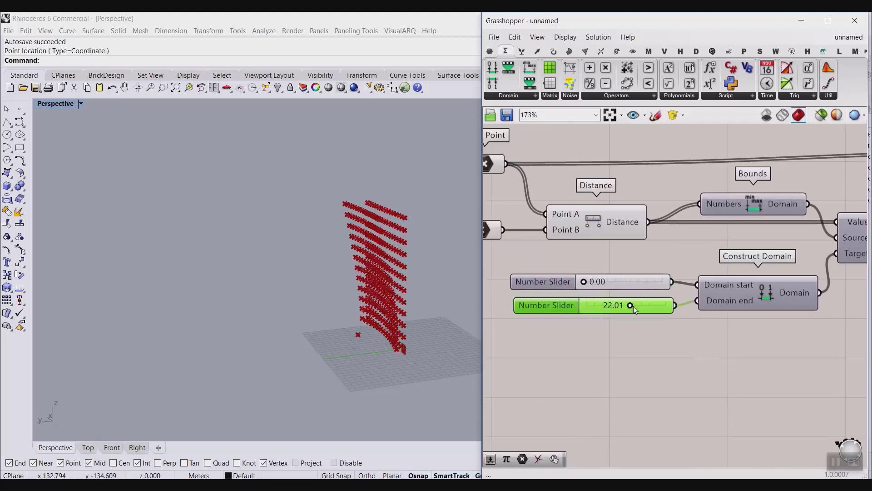
pyautogui.moveTo(630, 304); pyautogui.dragTo(666, 306)
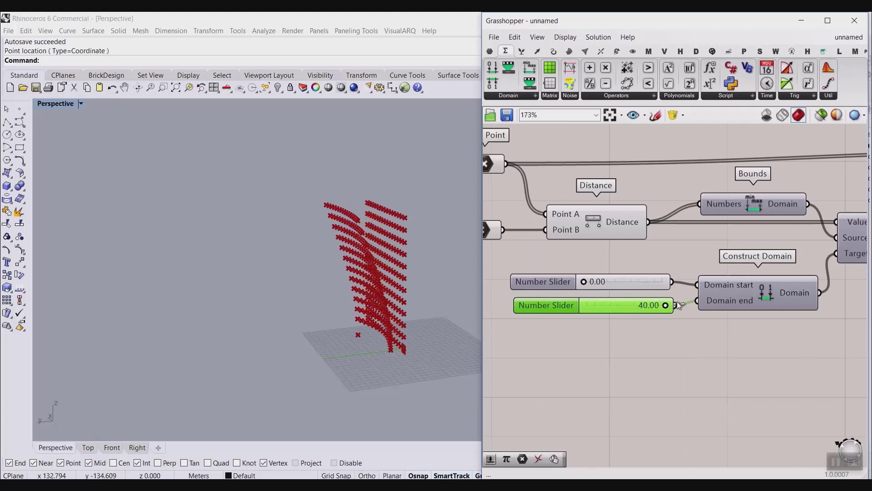
pyautogui.rightClick(593, 214)
pyautogui.moveTo(422, 284); pyautogui.dragTo(381, 247, button='right')
pyautogui.scroll(3, 396, 311)
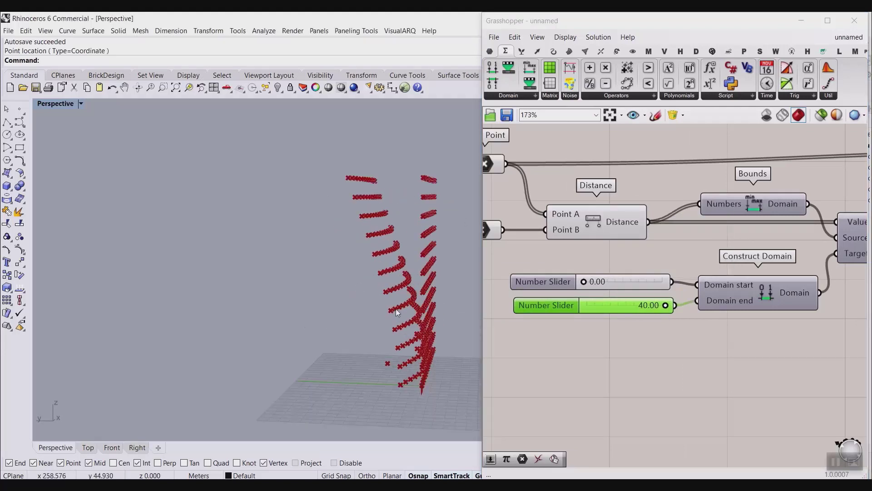
# Swap the two sliders so that 40.00 feeds Domain start and 0.00 feeds Domain end
pyautogui.moveTo(603, 308); pyautogui.dragTo(591, 256)
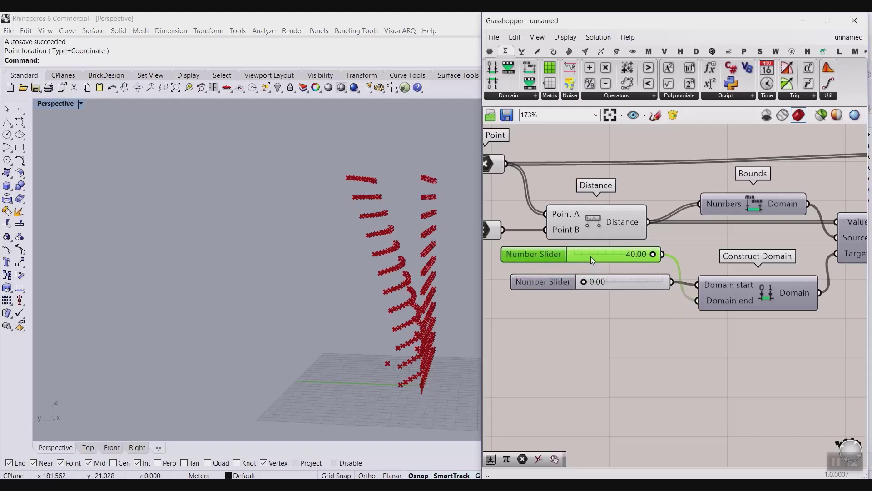
pyautogui.moveTo(637, 284); pyautogui.dragTo(625, 312)
pyautogui.moveTo(628, 256); pyautogui.dragTo(697, 286)
pyautogui.click(667, 277)
pyautogui.moveTo(664, 311); pyautogui.dragTo(696, 303)
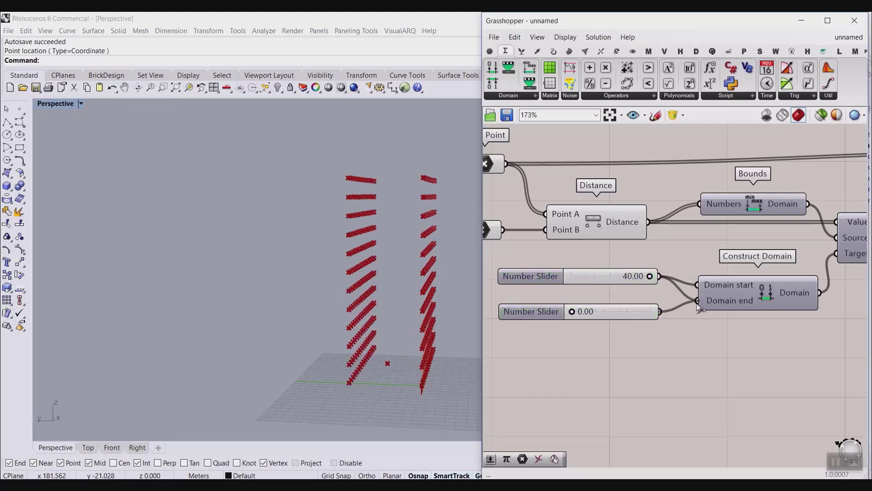
# Turn off the preview of the components before Move, and turn the attractor point's preview back on
pyautogui.moveTo(383, 340); pyautogui.dragTo(436, 354, button='right')
pyautogui.scroll(-5, 730, 298)
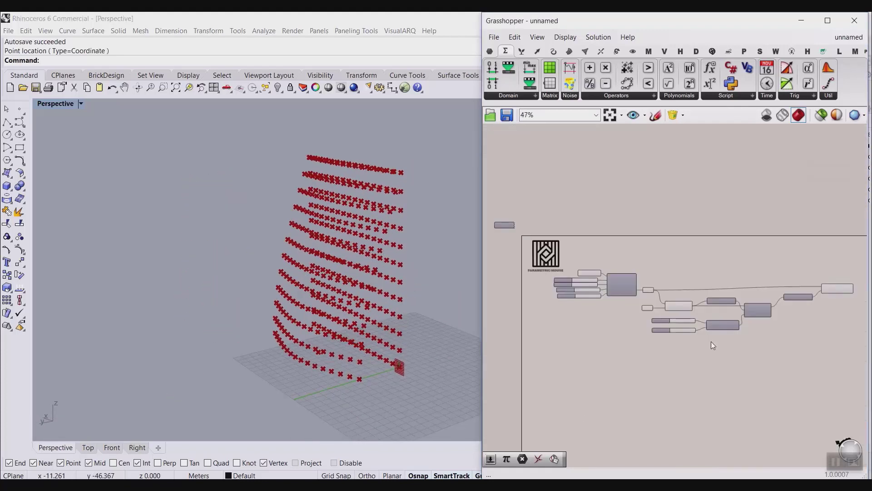
pyautogui.moveTo(712, 345); pyautogui.dragTo(588, 259)
pyautogui.rightClick(677, 226)
pyautogui.click(710, 243)
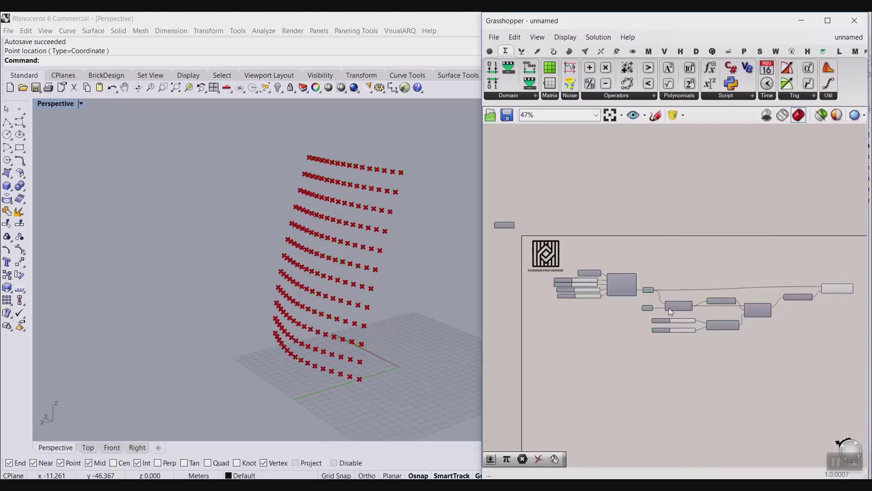
pyautogui.scroll(5, 668, 311)
pyautogui.rightClick(644, 310)
pyautogui.click(659, 272)
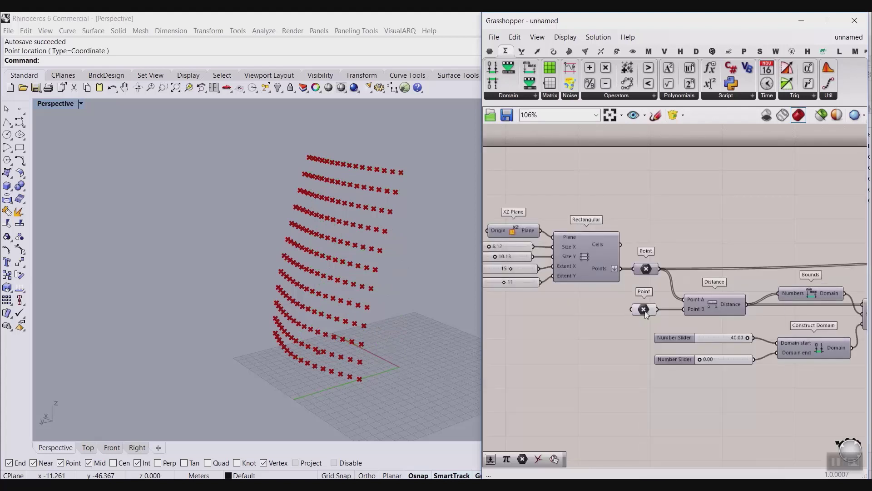
# Select the attractor Point component and shift its point slightly along the X axis in the viewport
pyautogui.click(644, 310)
pyautogui.moveTo(397, 345); pyautogui.dragTo(268, 387, button='right')
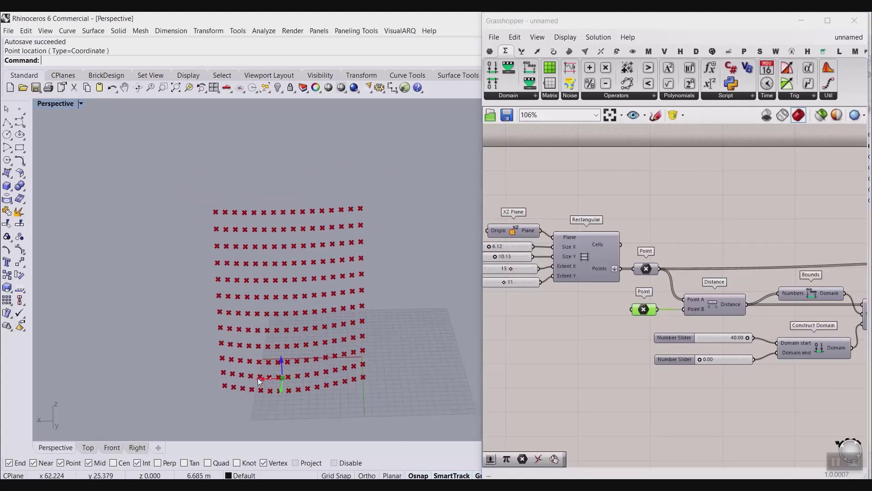
pyautogui.moveTo(257, 377)
pyautogui.mouseDown()
pyautogui.moveTo(223, 379)
pyautogui.moveTo(327, 381)
pyautogui.moveTo(266, 378)
pyautogui.mouseUp()
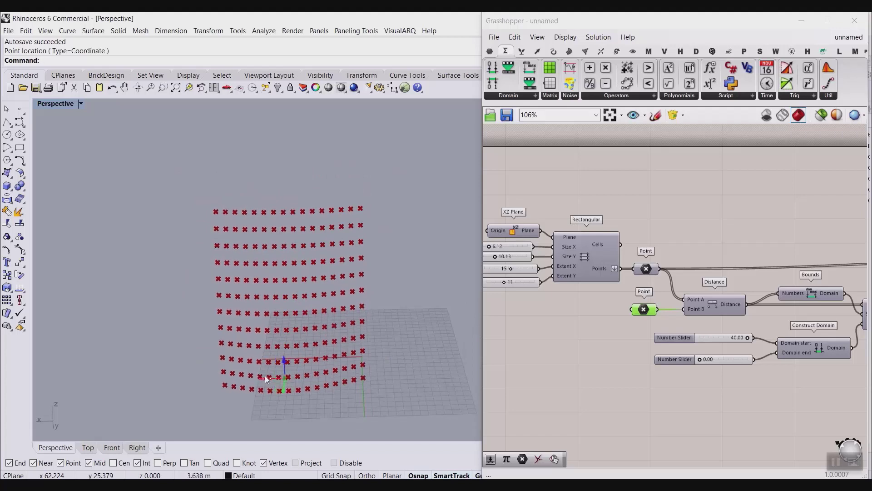
pyautogui.moveTo(266, 378); pyautogui.dragTo(271, 340, button='right')
pyautogui.scroll(5, 321, 371)
pyautogui.scroll(-3, 306, 366)
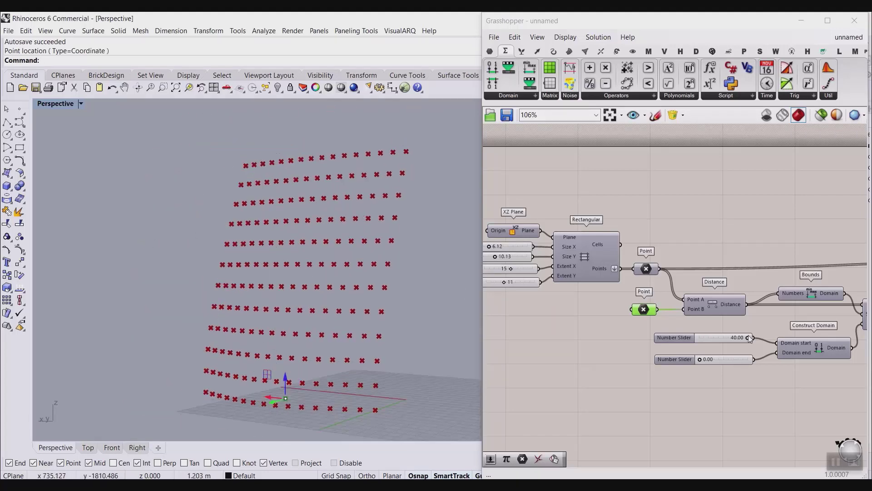
# Examine the chain from Remap Numbers through Unit Y to Move, together with the moved points in the viewport
pyautogui.moveTo(762, 314); pyautogui.dragTo(623, 317, button='right')
pyautogui.scroll(-1, 624, 317)
pyautogui.moveTo(745, 343); pyautogui.dragTo(692, 344, button='right')
pyautogui.scroll(2, 692, 344)
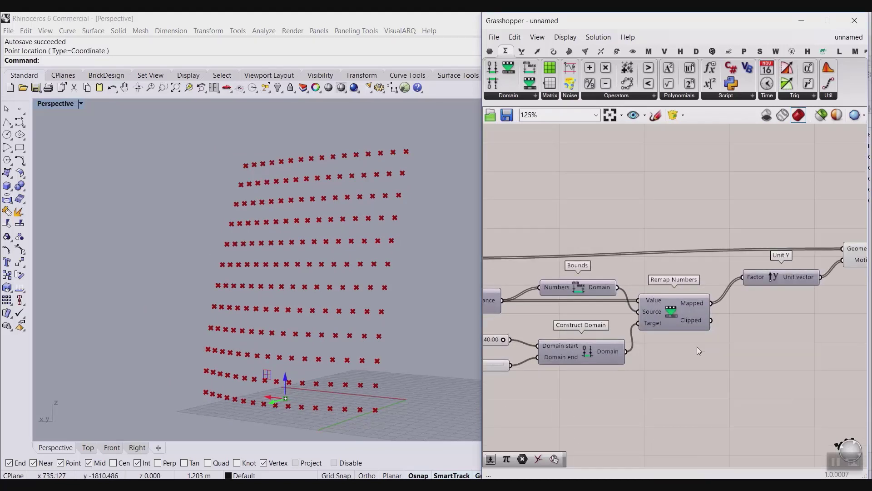
pyautogui.moveTo(699, 350); pyautogui.dragTo(576, 356, button='right')
pyautogui.scroll(3, 689, 288)
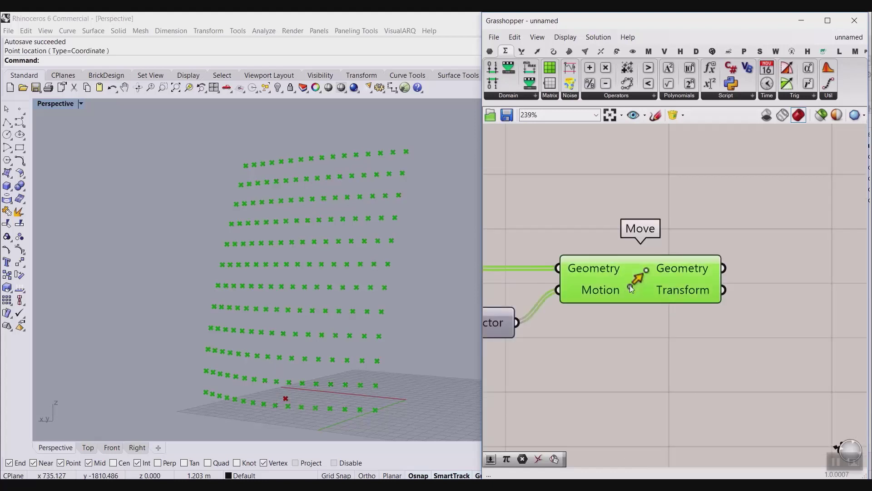
pyautogui.moveTo(282, 299); pyautogui.dragTo(282, 338, button='right')
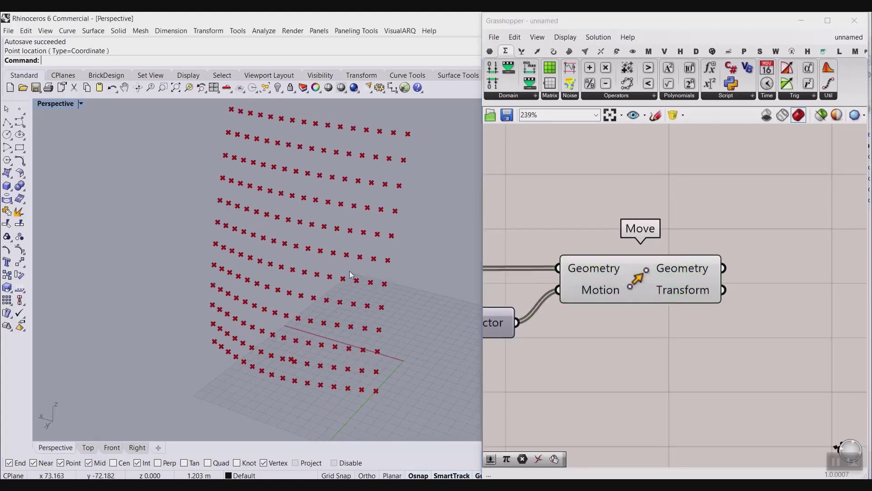
pyautogui.keyDown('shift'); pyautogui.moveTo(345, 283); pyautogui.dragTo(324, 300, button='right'); pyautogui.keyUp('shift')
# Add an XY Plane component after Move, feeding Move's Geometry output into its Origin input
pyautogui.moveTo(748, 311); pyautogui.dragTo(656, 316, button='right')
pyautogui.click(490, 51)
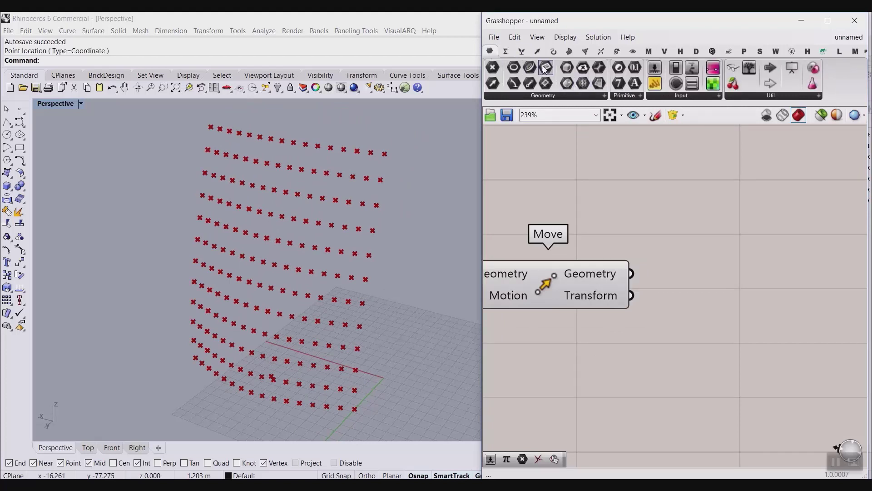
pyautogui.doubleClick(710, 295)
pyautogui.write('xy')
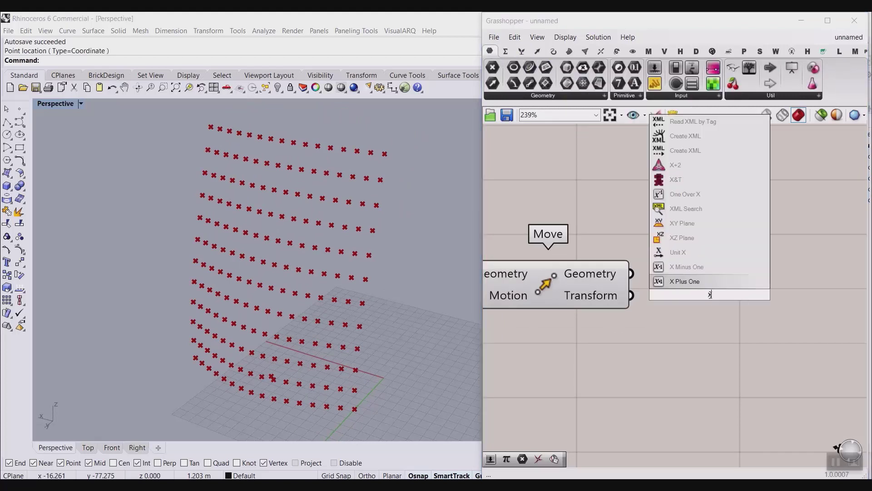
pyautogui.click(697, 285)
pyautogui.moveTo(634, 275); pyautogui.dragTo(650, 295)
pyautogui.moveTo(701, 295); pyautogui.dragTo(727, 274)
pyautogui.click(700, 322)
# Set the preview plane size to 4 and check the planes on the moved points
pyautogui.moveTo(241, 350); pyautogui.dragTo(266, 355, button='right')
pyautogui.scroll(5, 266, 355)
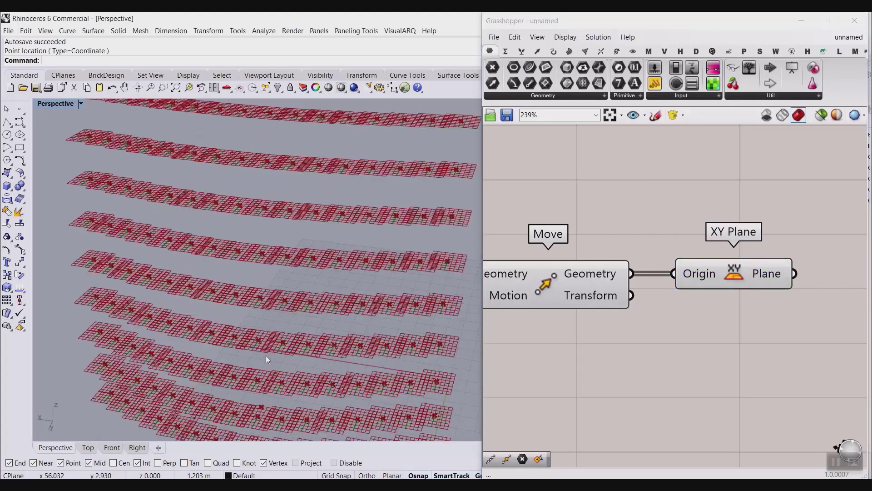
pyautogui.click(565, 37)
pyautogui.moveTo(663, 201)
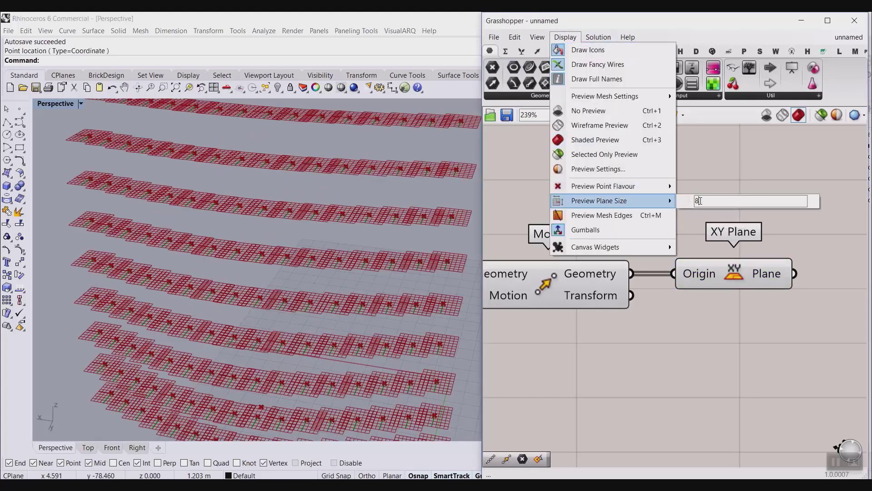
pyautogui.press('BackSpace')
pyautogui.write('4')
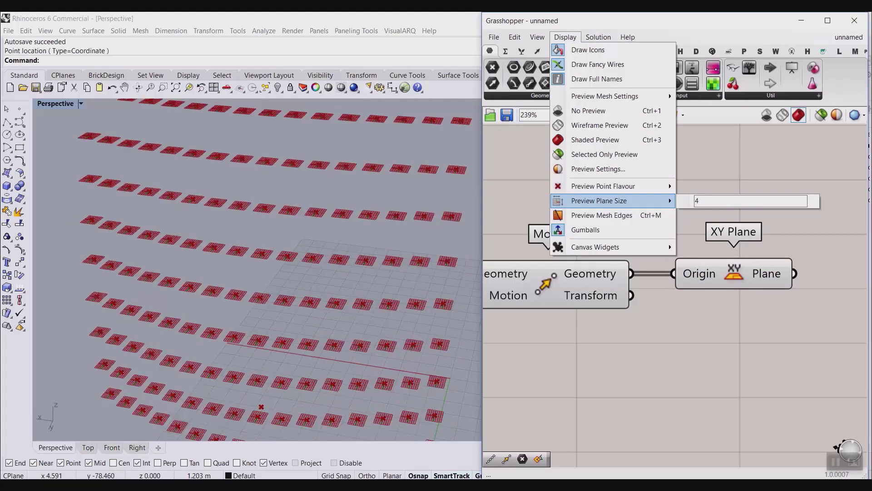
pyautogui.click(743, 155)
pyautogui.scroll(-6, 361, 205)
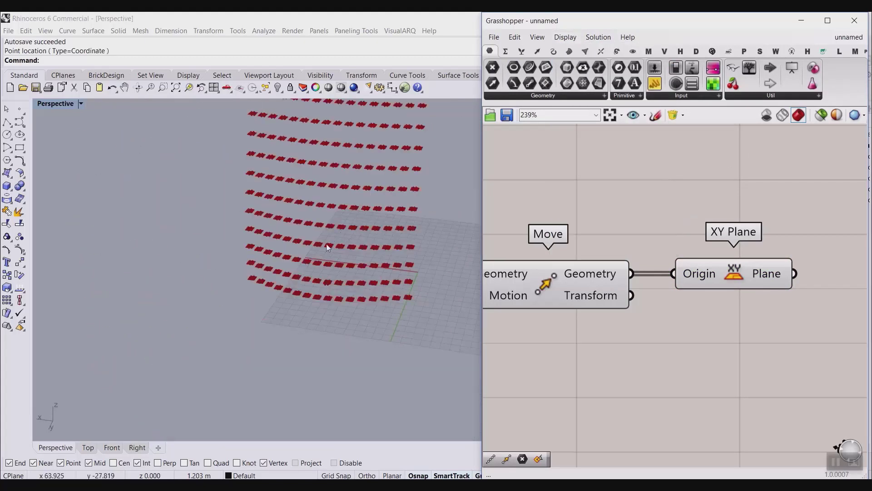
pyautogui.scroll(5, 326, 243)
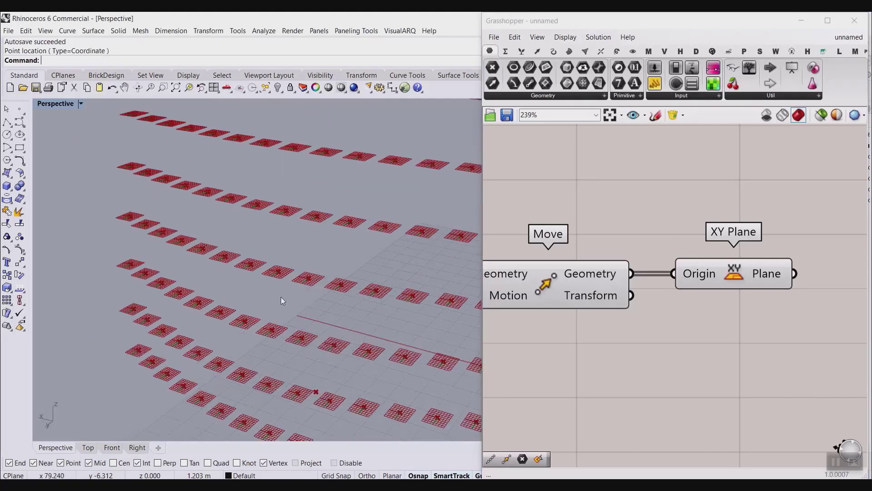
# Add a Rotate 3D component after XY Plane, leaving some space between them
pyautogui.moveTo(785, 296); pyautogui.dragTo(628, 299, button='right')
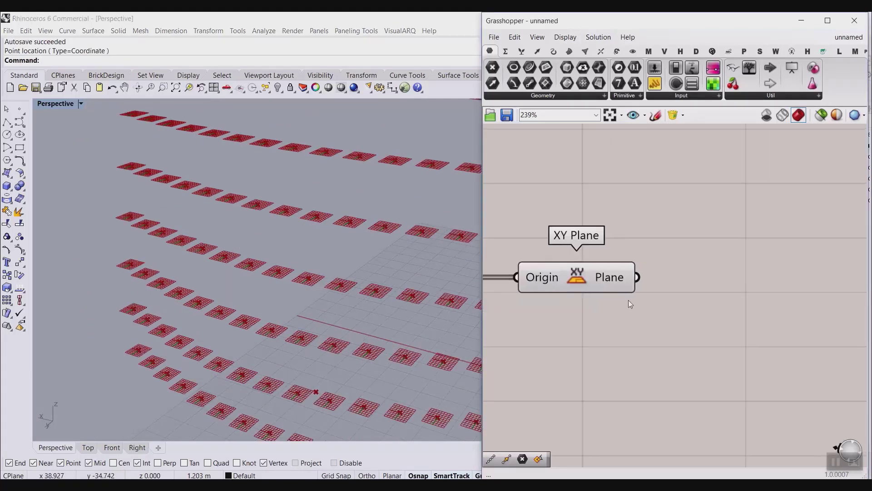
pyautogui.doubleClick(751, 303)
pyautogui.write('rota')
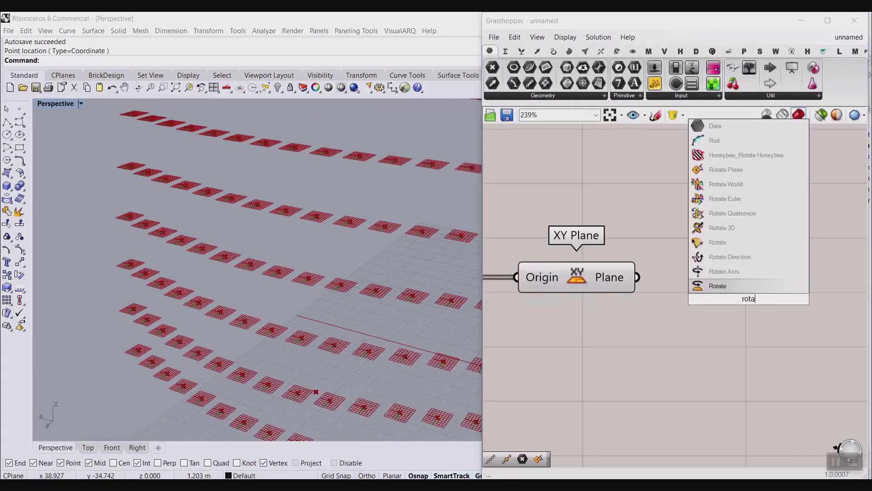
pyautogui.click(722, 228)
pyautogui.moveTo(733, 282); pyautogui.dragTo(669, 282, button='right')
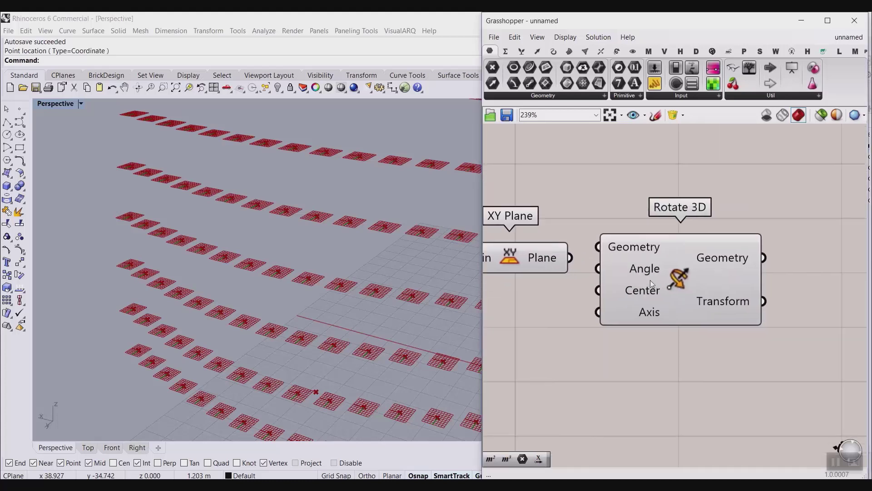
pyautogui.moveTo(669, 283); pyautogui.dragTo(697, 291)
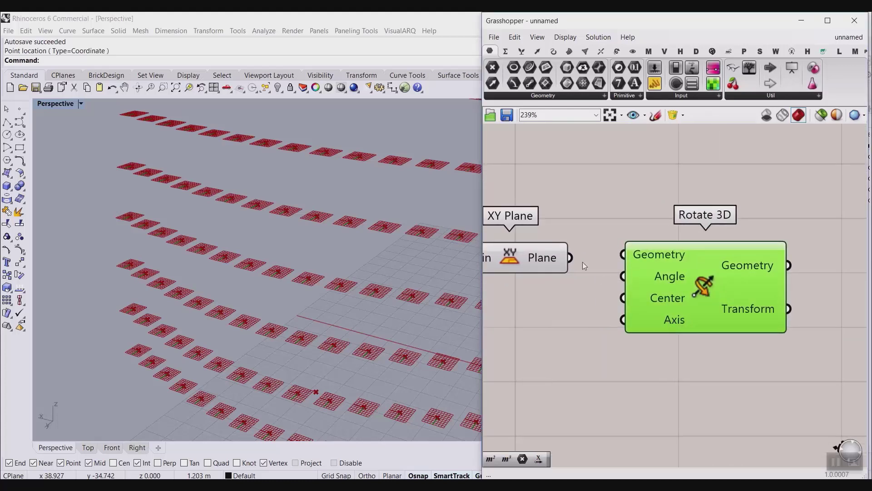
# Connect the XY Plane's Plane output to the Geometry and Center inputs of Rotate 3D
pyautogui.moveTo(570, 257); pyautogui.dragTo(621, 254)
pyautogui.moveTo(655, 291); pyautogui.dragTo(698, 295)
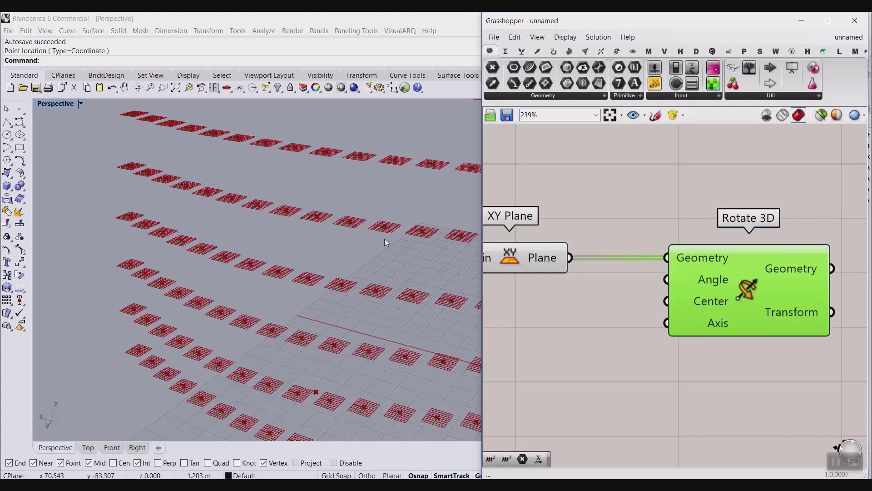
pyautogui.scroll(5, 386, 232)
pyautogui.moveTo(522, 264); pyautogui.dragTo(573, 253, button='right')
pyautogui.moveTo(629, 249); pyautogui.dragTo(718, 293)
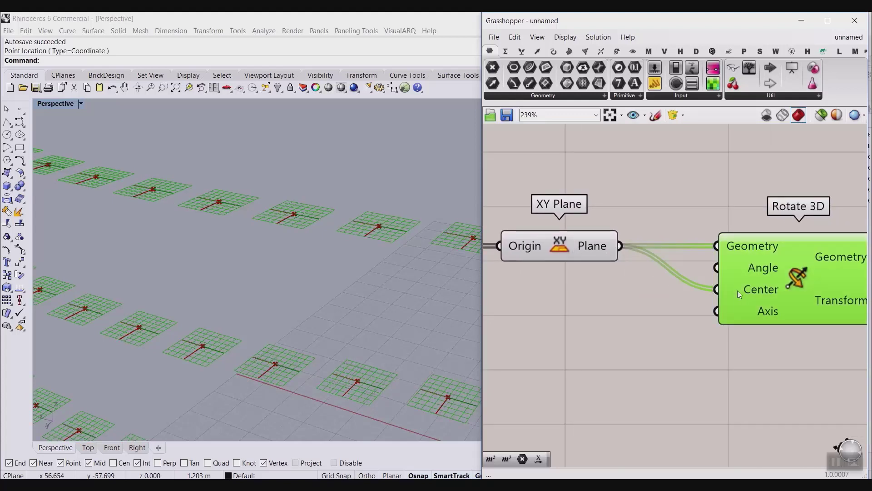
pyautogui.moveTo(717, 293)
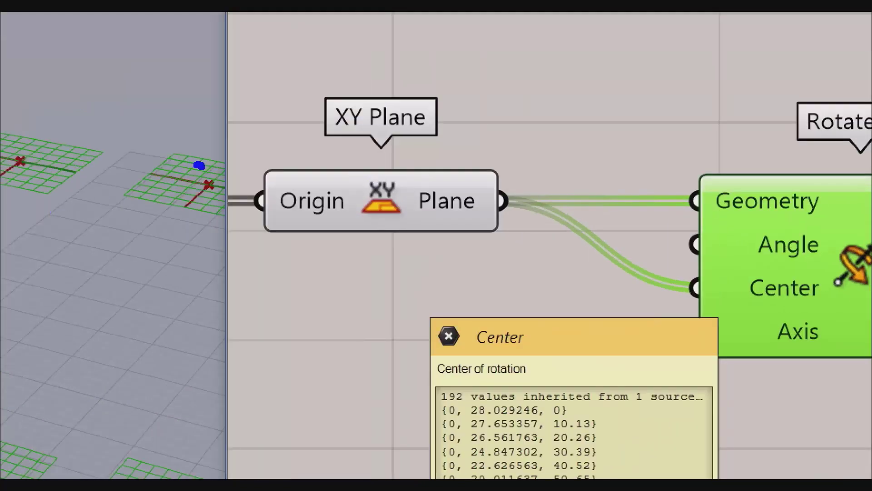
pyautogui.moveTo(199, 165); pyautogui.dragTo(249, 136)
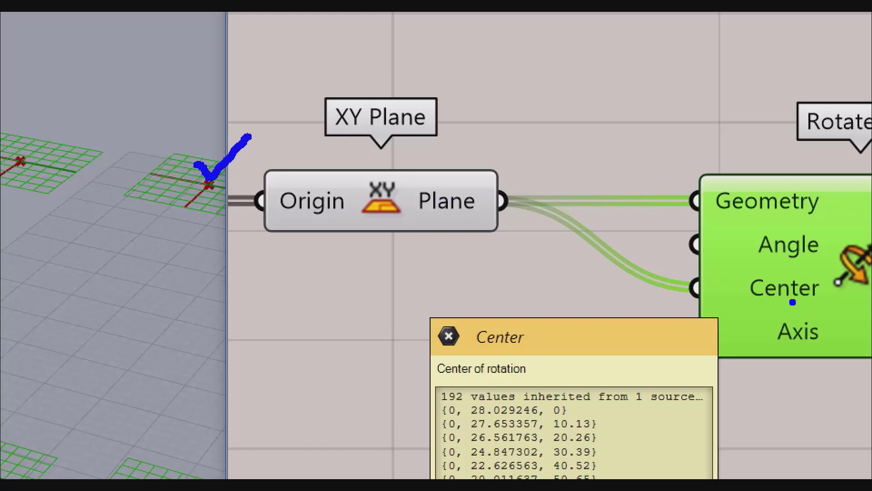
pyautogui.press('Escape')
pyautogui.click(701, 277)
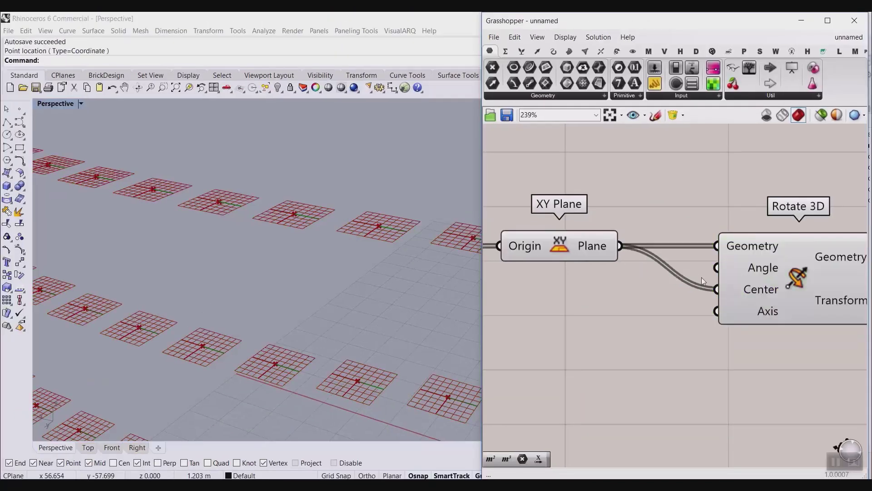
# Add a Unit X component below XY Plane and connect its Unit vector output to the Axis input of Rotate 3D
pyautogui.moveTo(361, 290); pyautogui.dragTo(426, 320, button='right')
pyautogui.doubleClick(606, 317)
pyautogui.write('x')
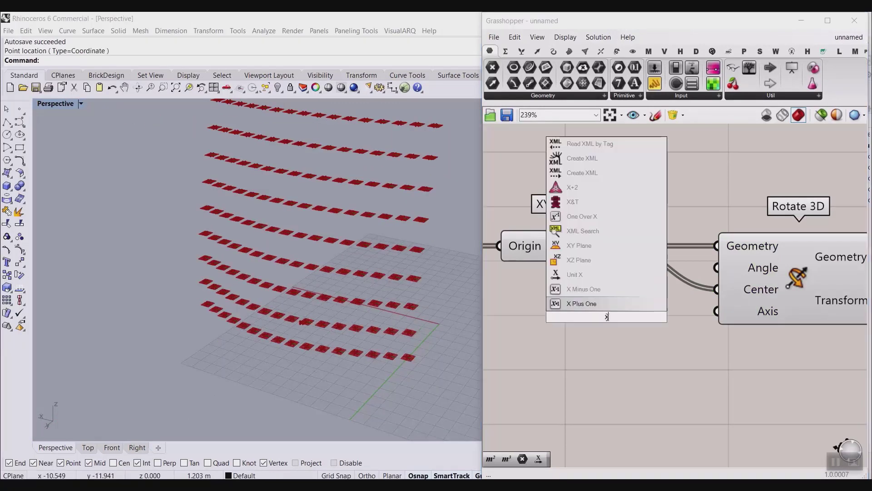
pyautogui.click(591, 278)
pyautogui.moveTo(687, 317); pyautogui.dragTo(717, 310)
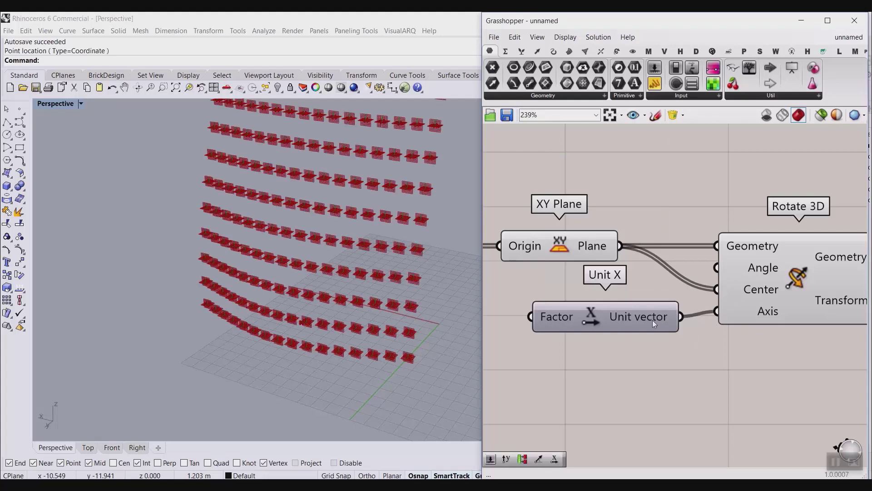
pyautogui.moveTo(614, 320); pyautogui.dragTo(616, 361)
pyautogui.click(540, 52)
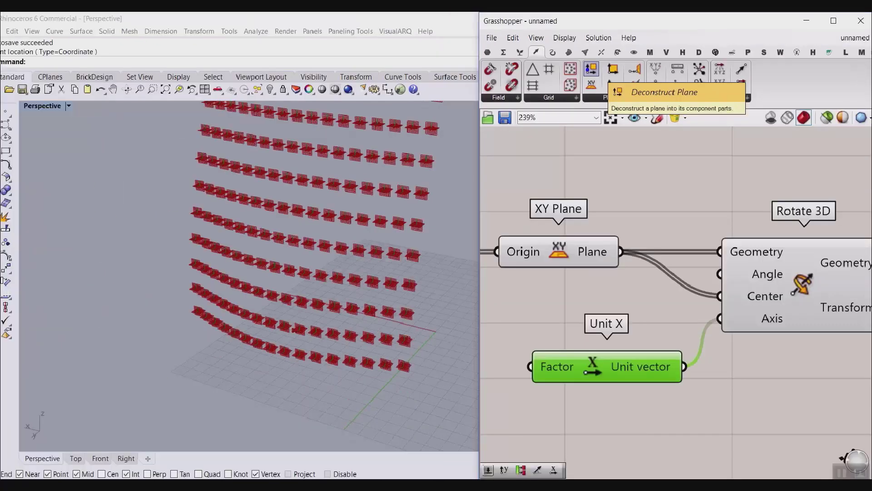
pyautogui.moveTo(587, 74); pyautogui.dragTo(664, 258)
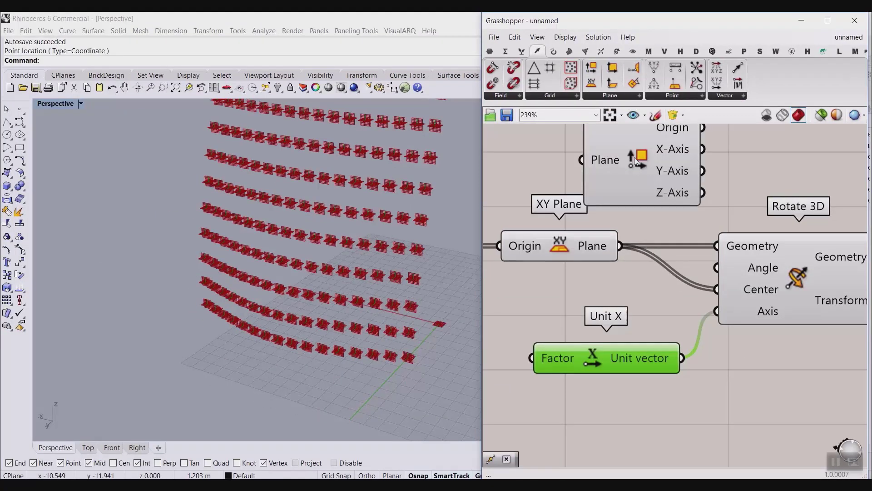
pyautogui.click(635, 158)
pyautogui.press('Delete')
# Turn off the preview of the XY Plane component
pyautogui.scroll(-3, 649, 217)
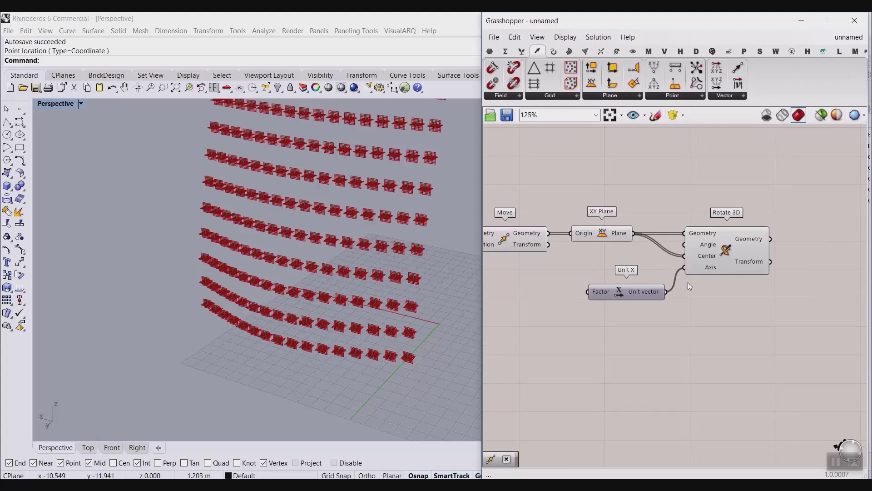
pyautogui.click(610, 230)
pyautogui.rightClick(599, 182)
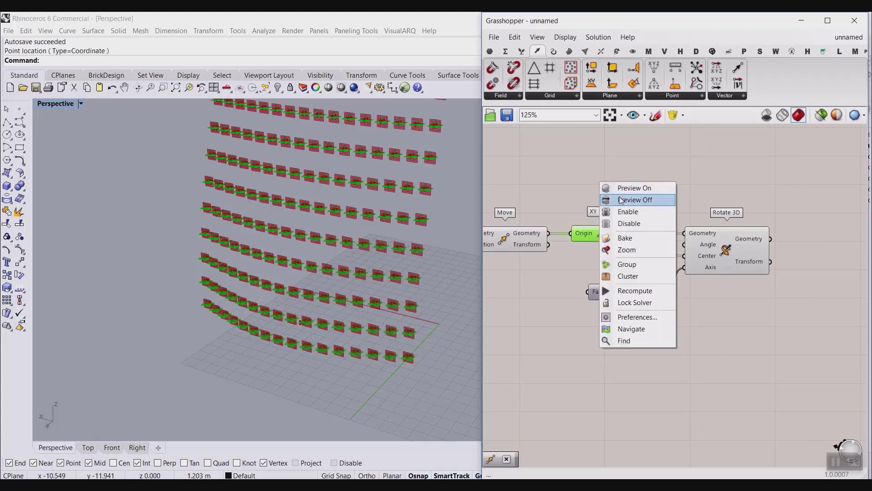
pyautogui.click(620, 198)
# Switch the Angle input of Rotate 3D to degrees
pyautogui.moveTo(688, 243); pyautogui.dragTo(646, 244, button='right')
pyautogui.rightClick(648, 248)
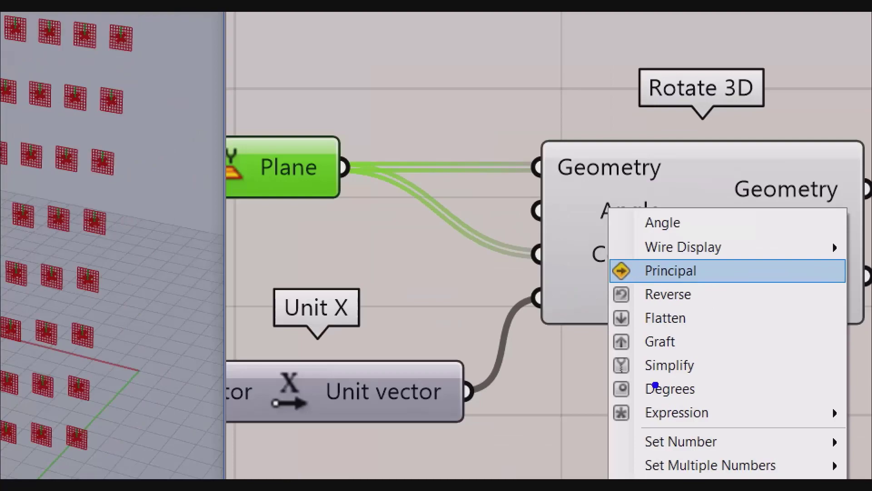
pyautogui.click(654, 387)
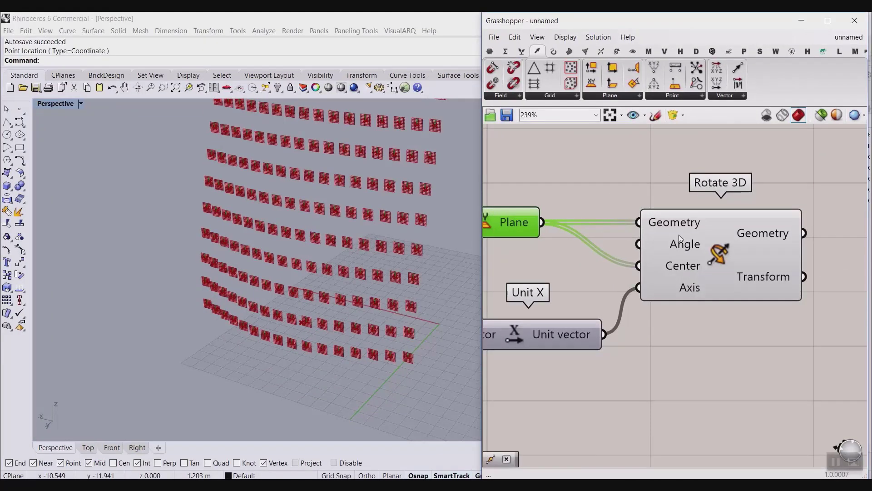
pyautogui.rightClick(680, 242)
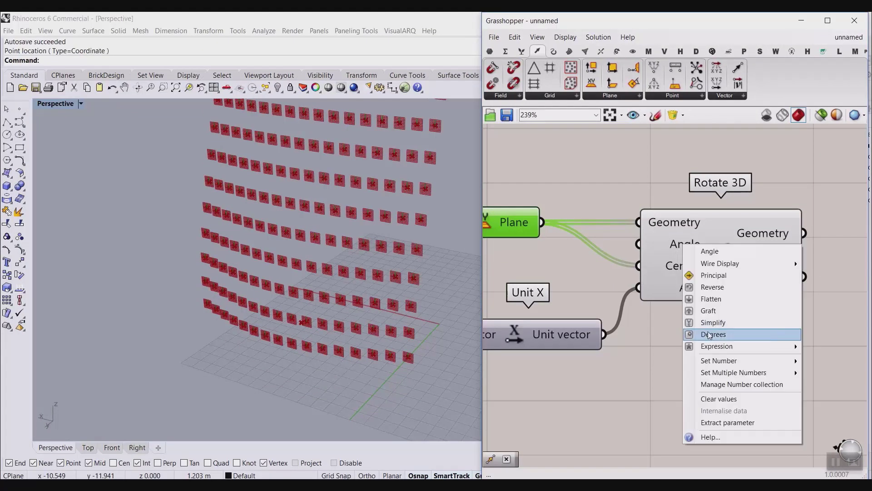
pyautogui.click(722, 333)
# Add a number slider set to 25, connect it to the Angle input of Rotate 3D, and inspect the rotated planes
pyautogui.scroll(-2, 604, 232)
pyautogui.scroll(-1, 609, 227)
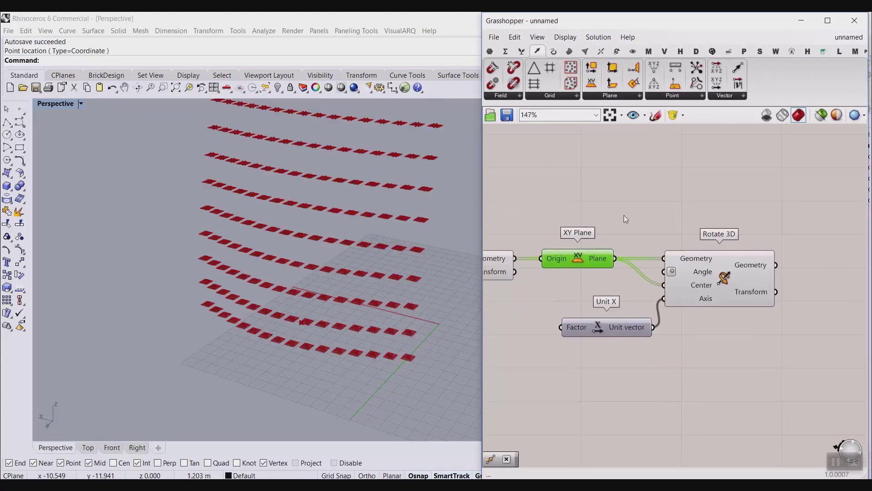
pyautogui.doubleClick(592, 197)
pyautogui.write('25')
pyautogui.press('Return')
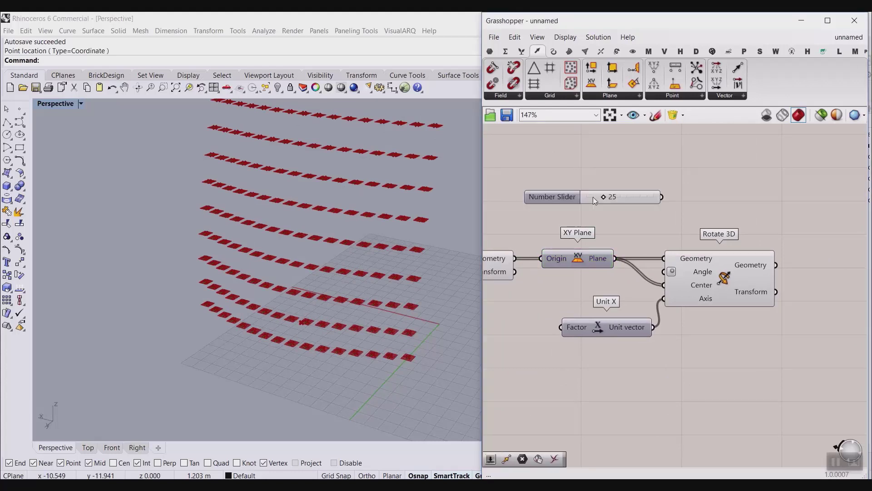
pyautogui.scroll(2, 677, 231)
pyautogui.moveTo(657, 184); pyautogui.dragTo(659, 286)
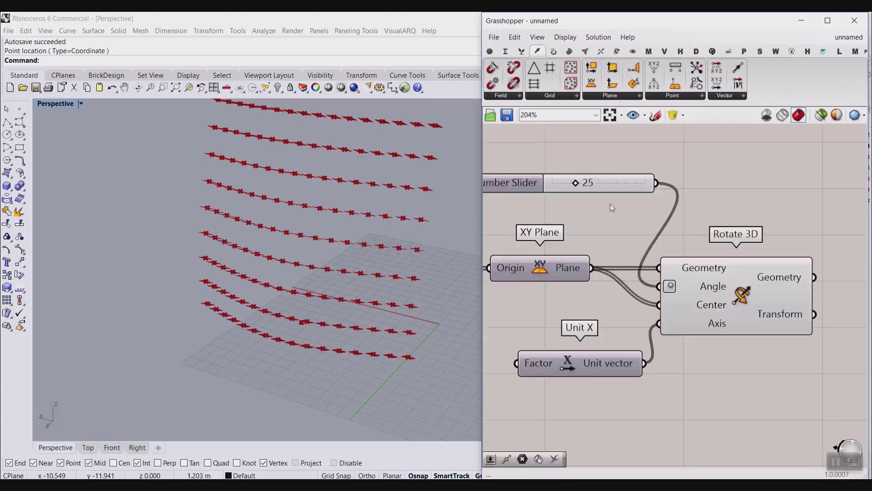
pyautogui.moveTo(572, 181)
pyautogui.mouseDown()
pyautogui.moveTo(593, 184)
pyautogui.moveTo(561, 184)
pyautogui.moveTo(576, 183)
pyautogui.mouseUp()
pyautogui.scroll(3, 320, 258)
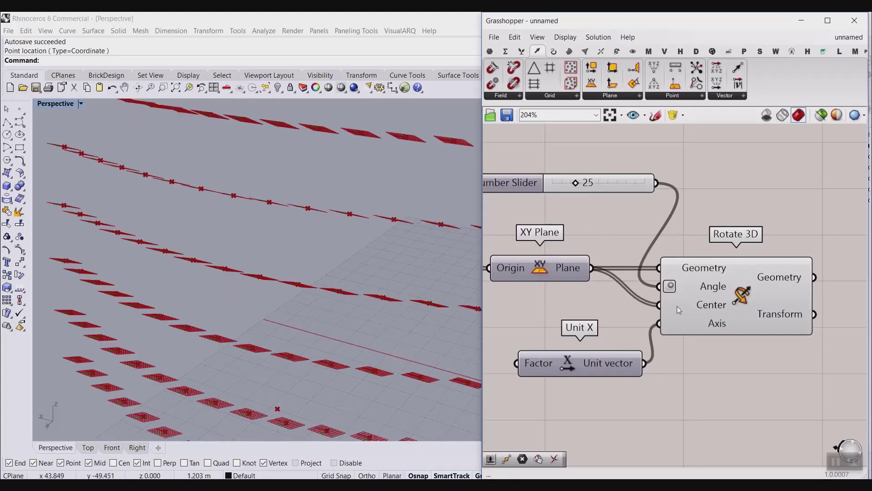
# Commit an expression on the Angle input of Rotate 3D that reverses the rotation direction
pyautogui.scroll(2, 696, 286)
pyautogui.rightClick(696, 286)
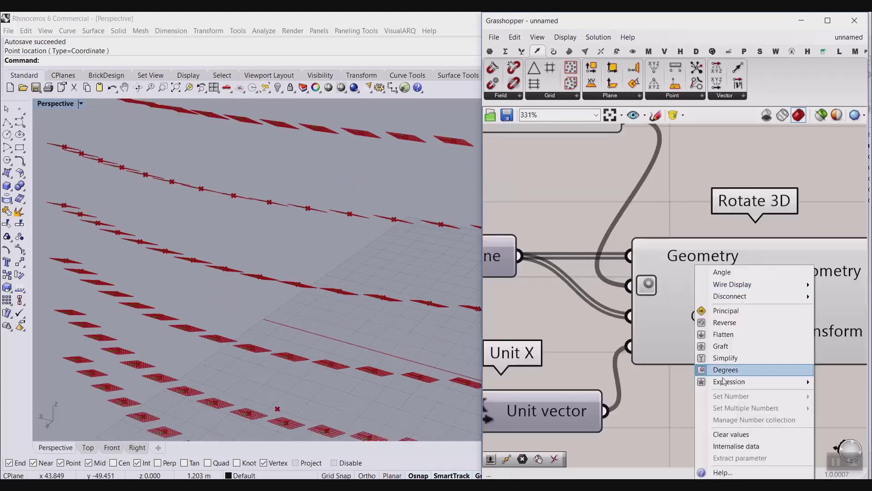
pyautogui.moveTo(724, 382)
pyautogui.click(668, 400)
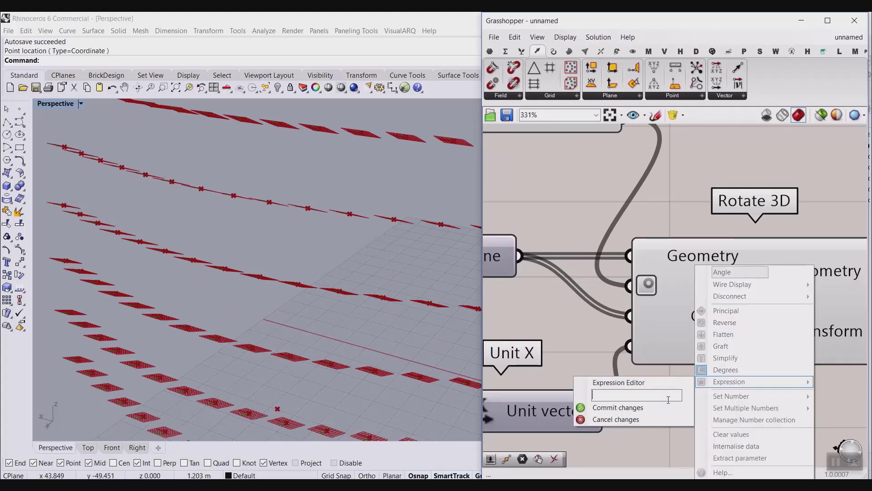
pyautogui.click(664, 407)
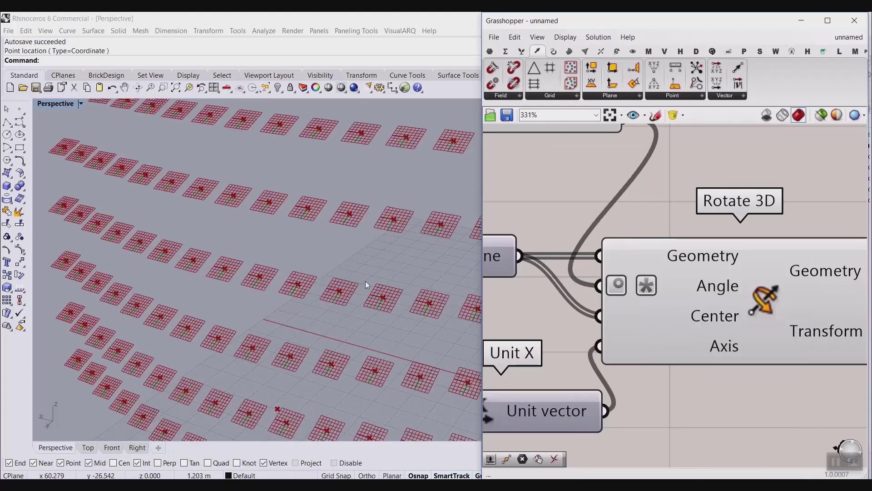
# Set the rotation angle slider to 20 to test the rotation, and delete the slider
pyautogui.moveTo(559, 119); pyautogui.dragTo(584, 207, button='right')
pyautogui.moveTo(534, 205)
pyautogui.mouseDown()
pyautogui.moveTo(555, 207)
pyautogui.moveTo(525, 211)
pyautogui.mouseUp()
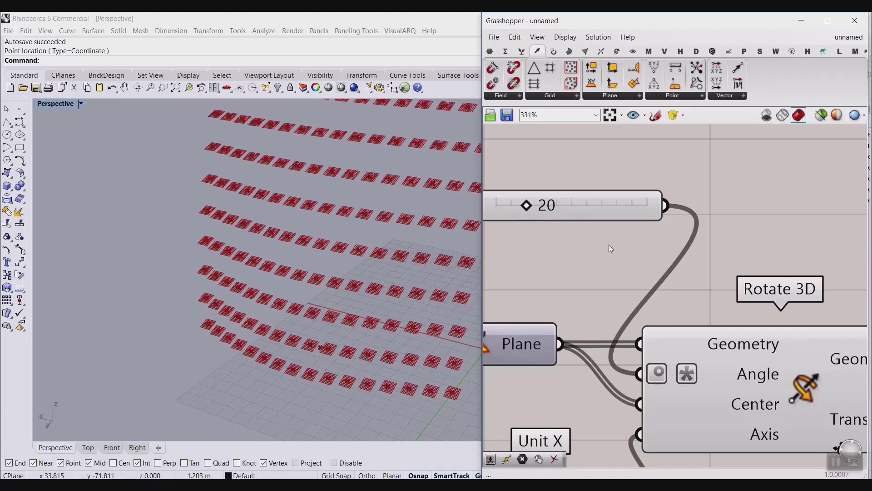
pyautogui.scroll(-5, 609, 245)
pyautogui.click(600, 238)
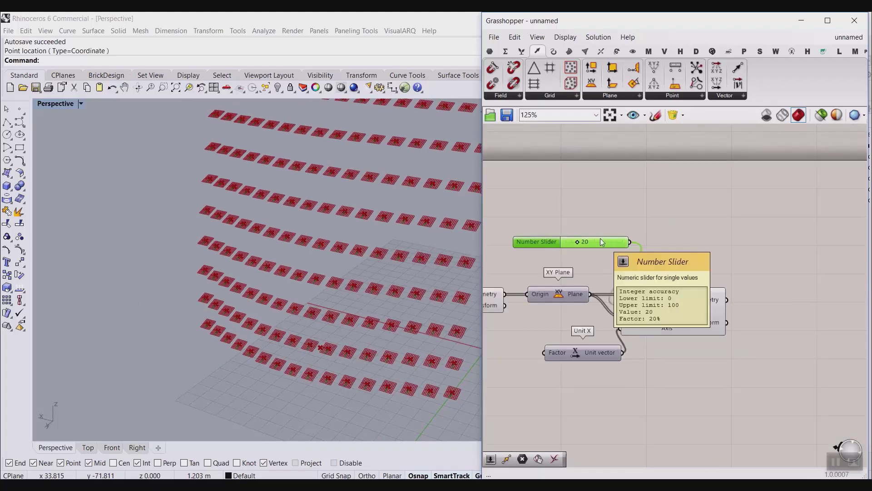
# Duplicate the attractor Point, Distance, Bounds, Construct Domain, its two sliders and Remap Numbers, placing the copies above the XY Plane and Rotate 3D components
pyautogui.scroll(-4, 658, 251)
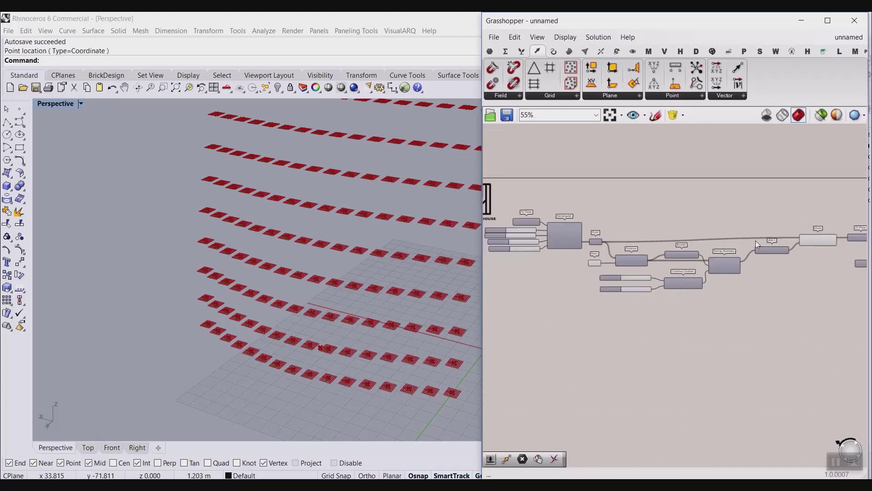
pyautogui.scroll(3, 736, 285)
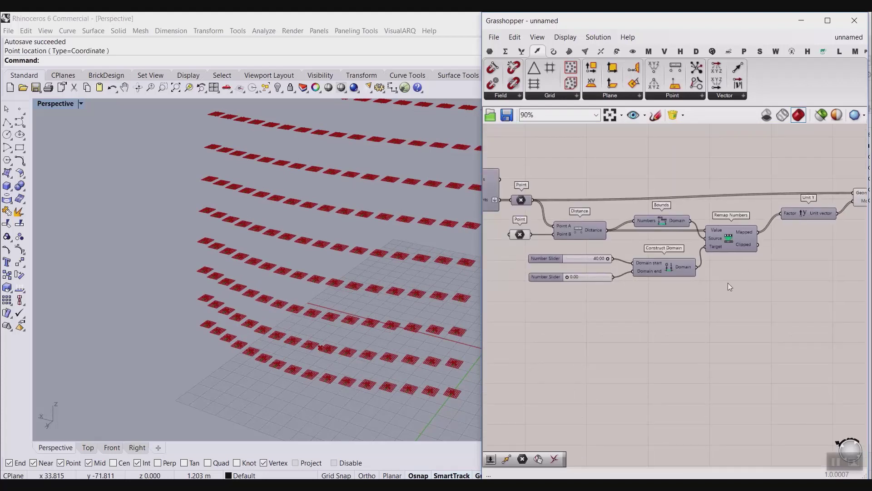
pyautogui.moveTo(737, 317); pyautogui.dragTo(514, 221)
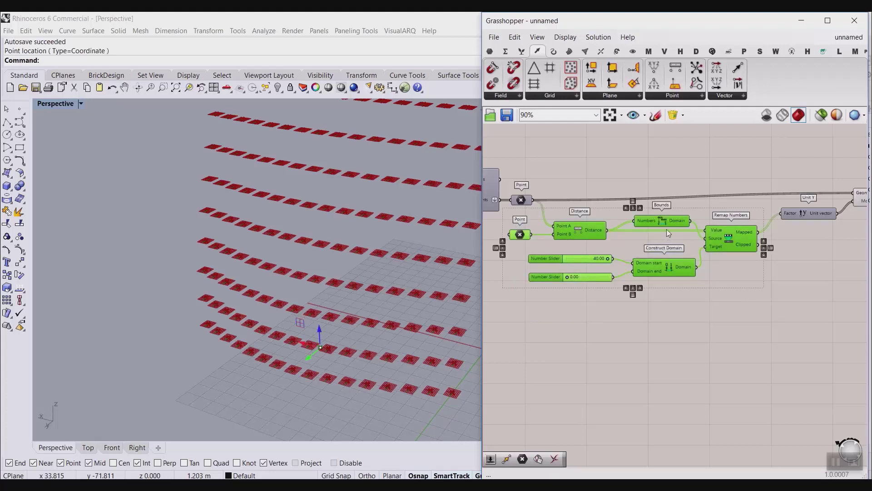
pyautogui.keyDown('alt'); pyautogui.moveTo(665, 222); pyautogui.dragTo(691, 223); pyautogui.keyUp('alt')
pyautogui.scroll(-8, 618, 272)
pyautogui.scroll(4, 636, 254)
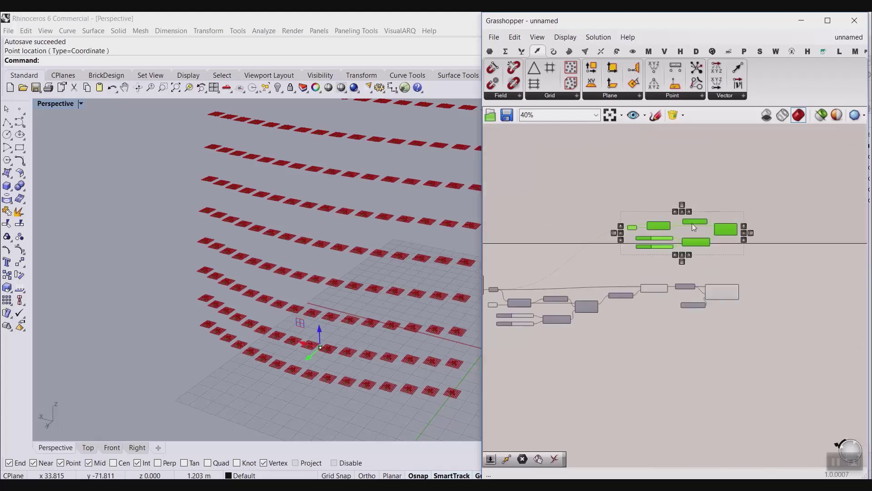
pyautogui.scroll(4, 682, 249)
# Assign a new attractor point to the copied Point parameter, picked near the lower middle of the facade
pyautogui.click(537, 259)
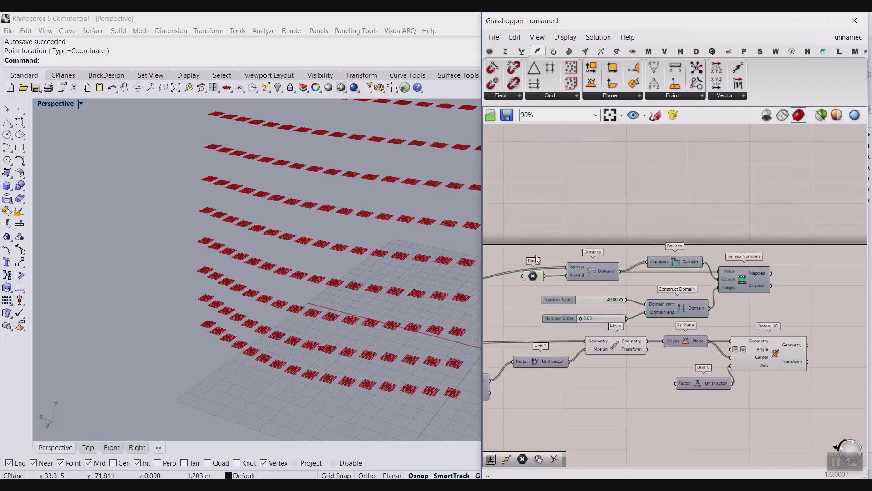
pyautogui.rightClick(538, 276)
pyautogui.click(586, 394)
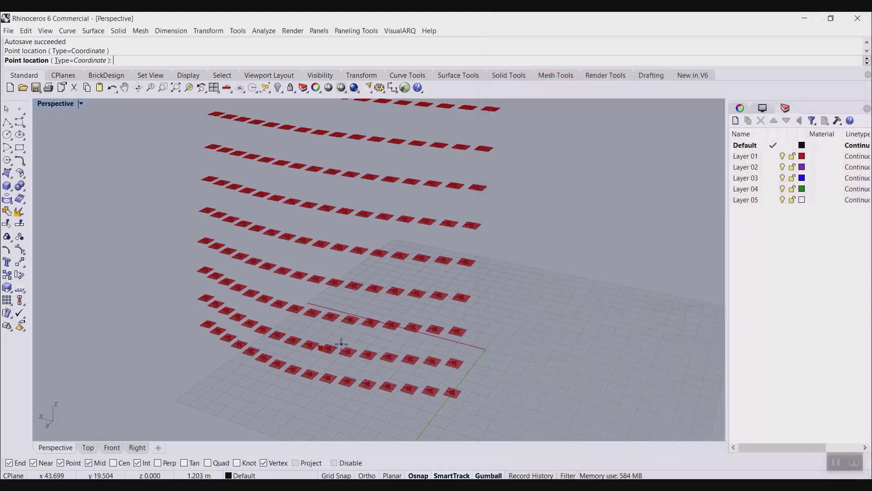
pyautogui.click(341, 344)
pyautogui.click(335, 333)
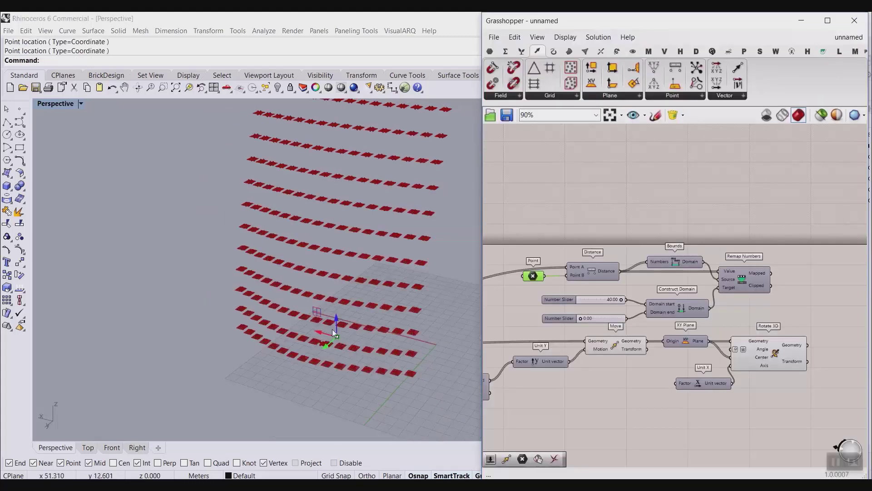
pyautogui.moveTo(337, 325); pyautogui.dragTo(368, 273, button='right')
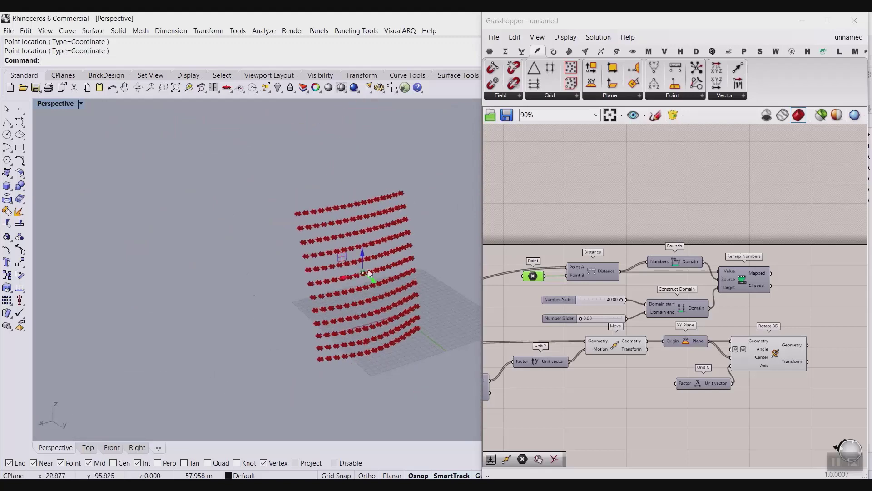
pyautogui.scroll(5, 369, 273)
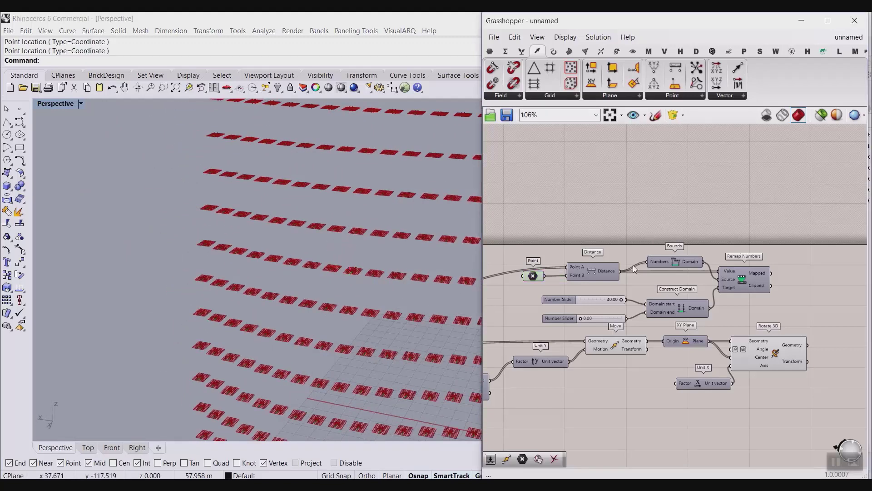
# Delete the two number sliders feeding the copied Construct Domain
pyautogui.scroll(5, 632, 270)
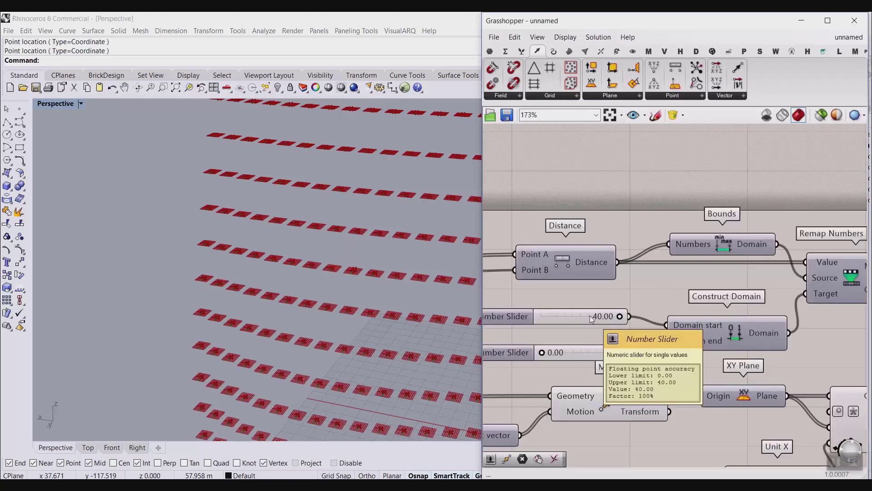
pyautogui.moveTo(582, 294); pyautogui.dragTo(538, 356)
pyautogui.press('Delete')
# Add two 0..70 number sliders, connect them to Domain start and Domain end of the copied Construct Domain, and set the end to 57
pyautogui.doubleClick(538, 338)
pyautogui.write('0')
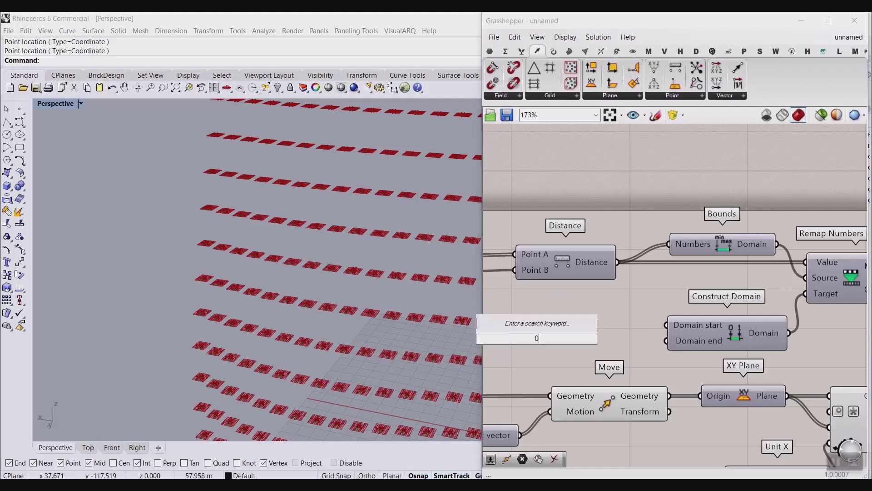
pyautogui.write('..70')
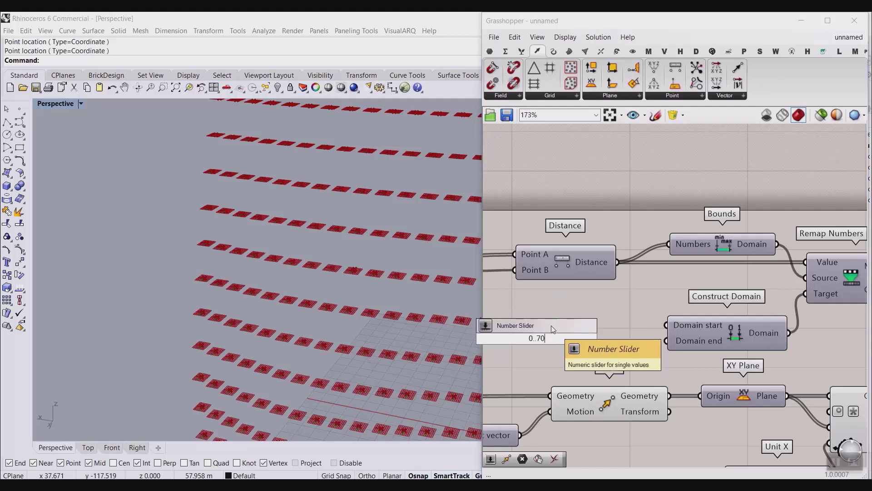
pyautogui.press('Return')
pyautogui.moveTo(589, 341); pyautogui.dragTo(676, 345)
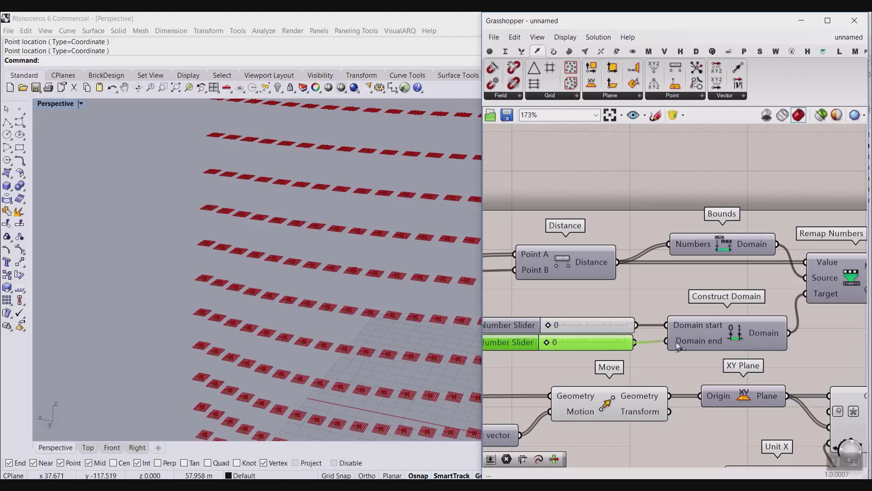
pyautogui.moveTo(547, 342); pyautogui.dragTo(609, 343)
pyautogui.scroll(-3, 682, 336)
pyautogui.moveTo(777, 334); pyautogui.dragTo(675, 298, button='right')
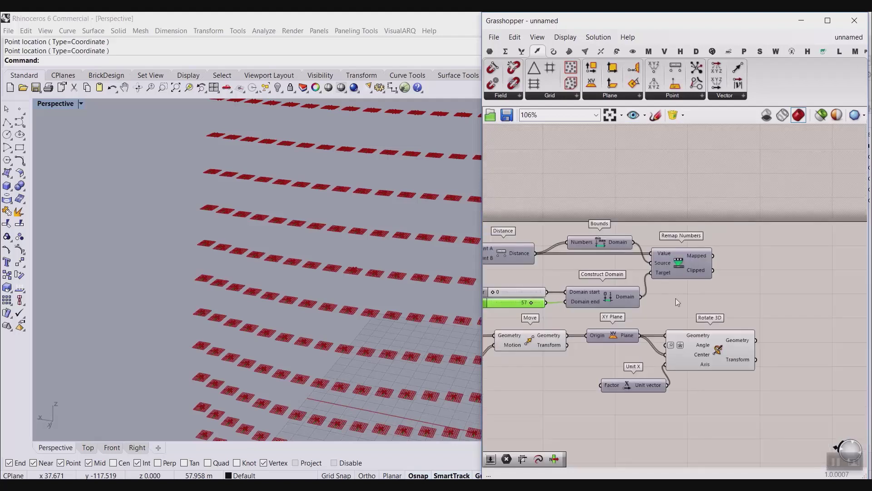
# Space out the XY Plane, Unit X and Rotate 3D components, and connect the copied Remap Numbers' Mapped output to Rotate 3D's Angle input
pyautogui.scroll(3, 700, 279)
pyautogui.scroll(-3, 634, 367)
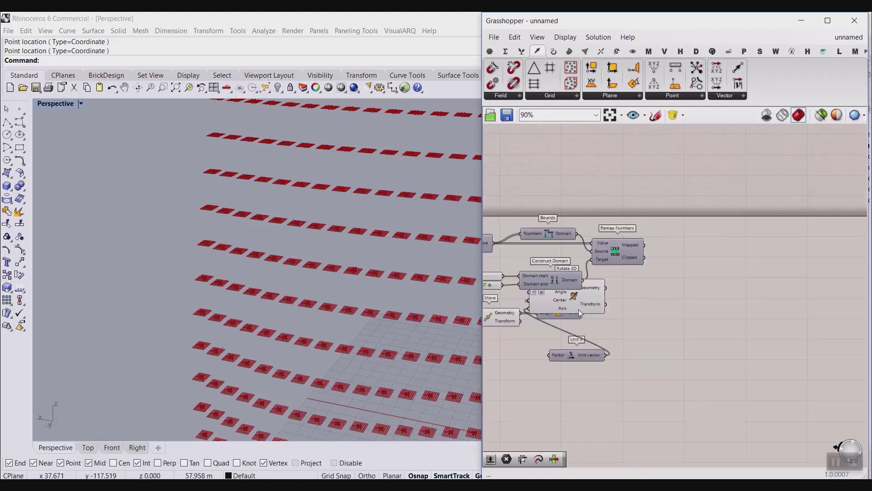
pyautogui.moveTo(568, 312); pyautogui.dragTo(620, 313)
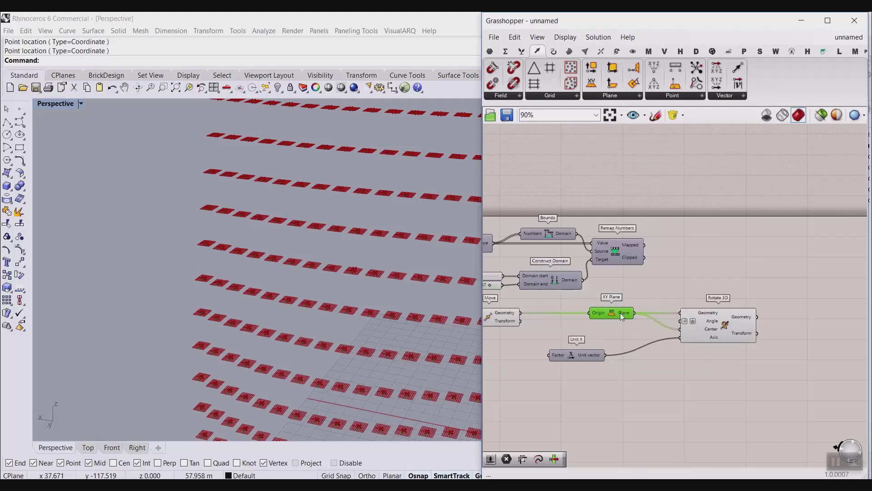
pyautogui.moveTo(579, 355); pyautogui.dragTo(618, 355)
pyautogui.scroll(3, 644, 261)
pyautogui.moveTo(645, 232); pyautogui.dragTo(702, 355)
# Set the Domain end slider of the second attractor's Construct Domain to 70
pyautogui.scroll(-3, 304, 309)
pyautogui.moveTo(570, 273); pyautogui.dragTo(736, 276, button='right')
pyautogui.scroll(3, 565, 300)
pyautogui.moveTo(572, 298); pyautogui.dragTo(598, 297)
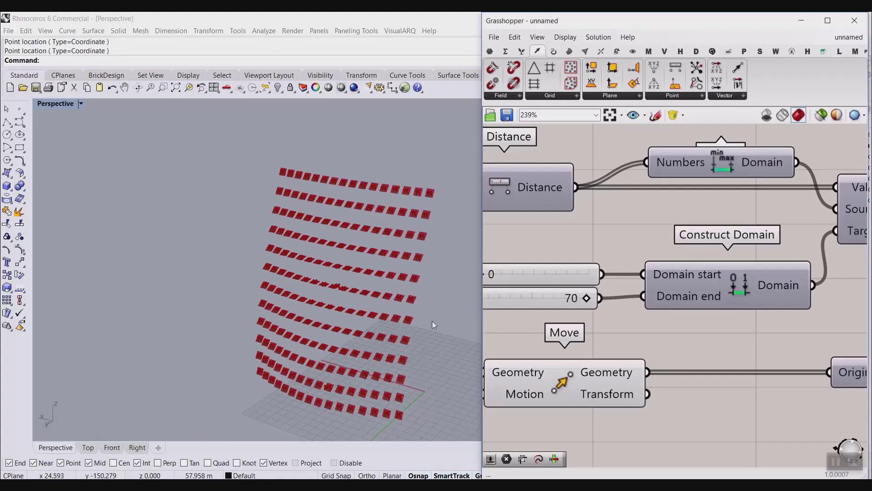
pyautogui.moveTo(432, 320); pyautogui.dragTo(469, 297, button='right')
pyautogui.moveTo(678, 218); pyautogui.dragTo(715, 234, button='right')
pyautogui.scroll(-3, 716, 236)
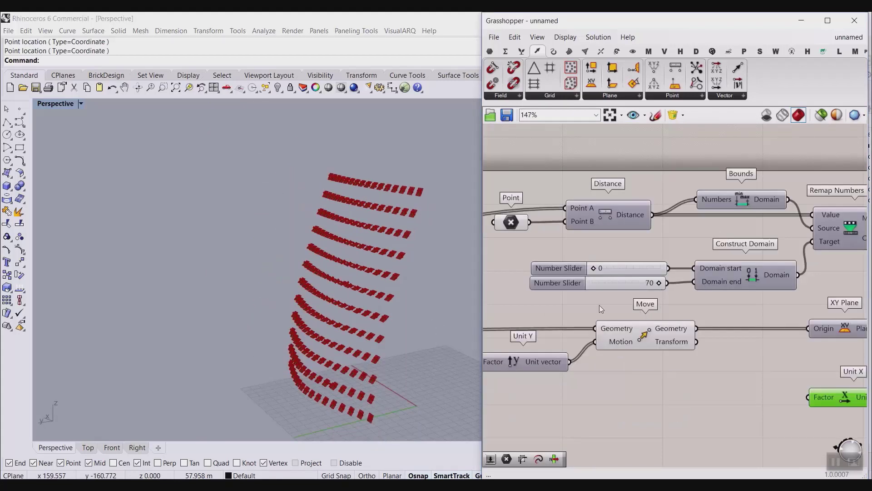
# Move the second attractor point vertically down along Z by about one row of panels
pyautogui.click(511, 222)
pyautogui.scroll(5, 340, 218)
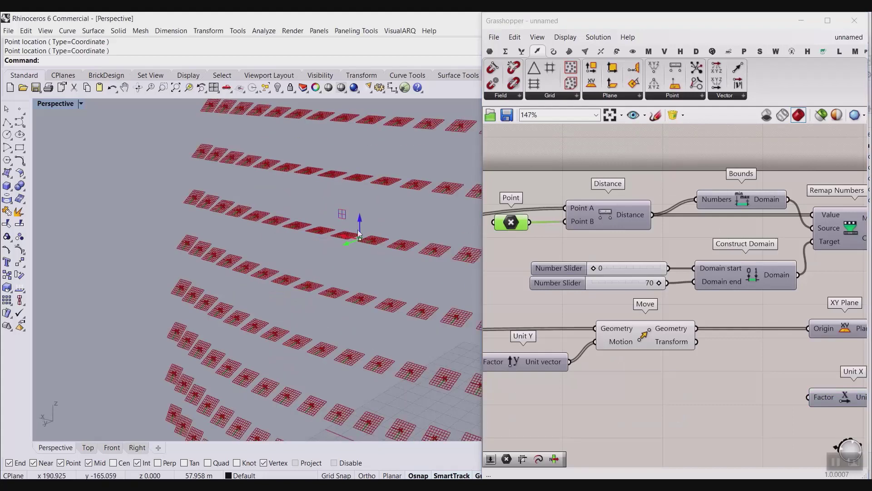
pyautogui.moveTo(360, 211); pyautogui.dragTo(352, 255)
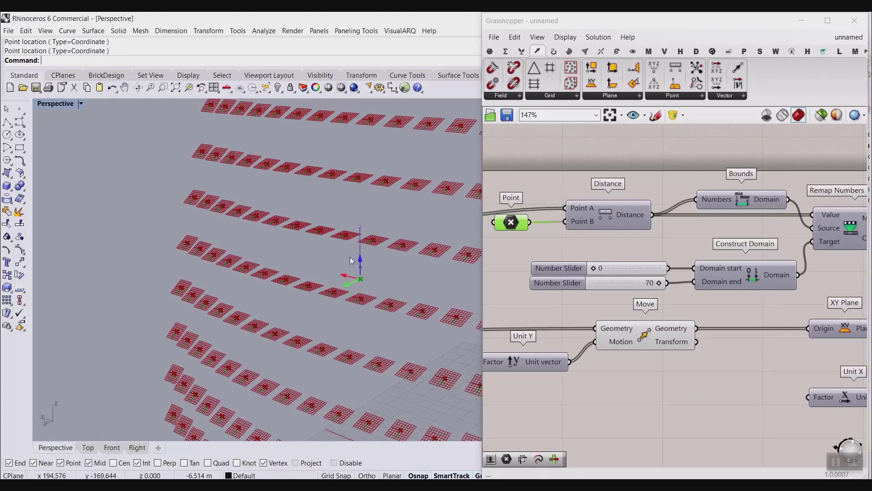
# Examine every other panel in the facade's two lowest rows as a staggered checkerboard selection
pyautogui.moveTo(351, 259); pyautogui.dragTo(292, 361, button='right')
pyautogui.scroll(5, 375, 345)
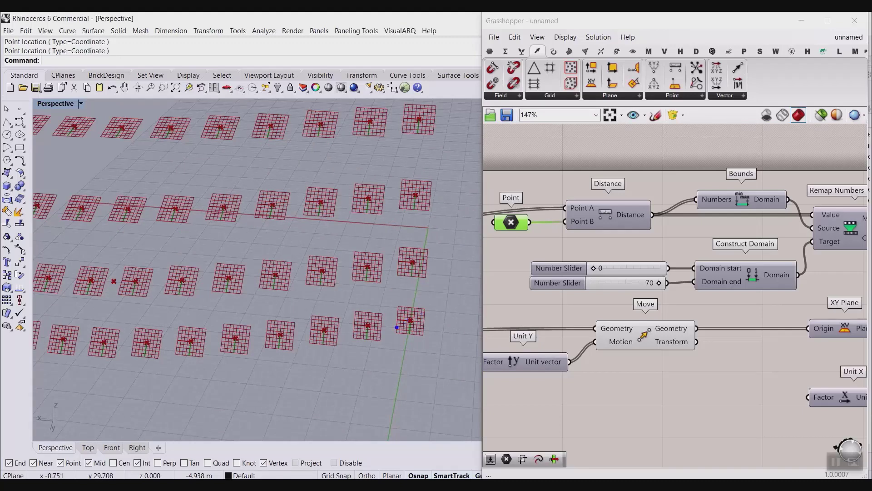
pyautogui.moveTo(427, 304)
pyautogui.mouseDown()
pyautogui.moveTo(406, 305)
pyautogui.moveTo(430, 321)
pyautogui.mouseUp()
pyautogui.moveTo(328, 313)
pyautogui.mouseDown()
pyautogui.moveTo(313, 335)
pyautogui.moveTo(333, 317)
pyautogui.mouseUp()
pyautogui.moveTo(219, 336); pyautogui.dragTo(241, 327)
pyautogui.moveTo(146, 323); pyautogui.dragTo(156, 324)
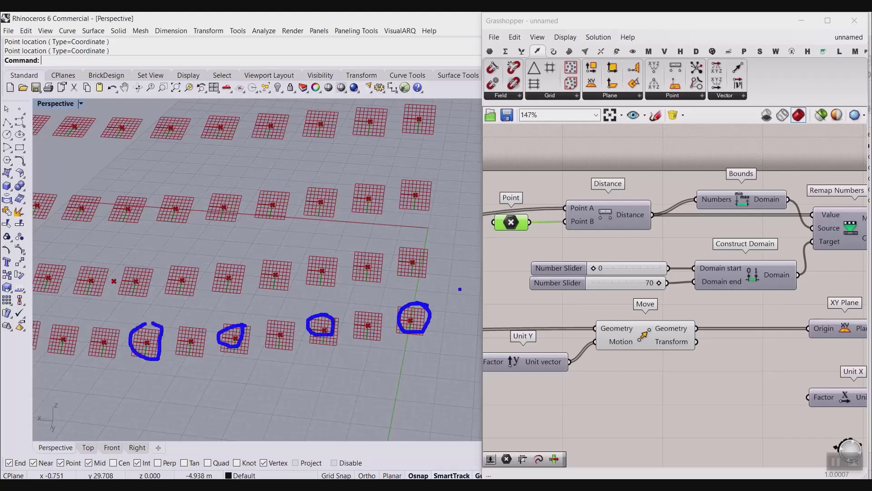
pyautogui.moveTo(374, 253)
pyautogui.mouseDown()
pyautogui.moveTo(355, 285)
pyautogui.moveTo(376, 256)
pyautogui.mouseUp()
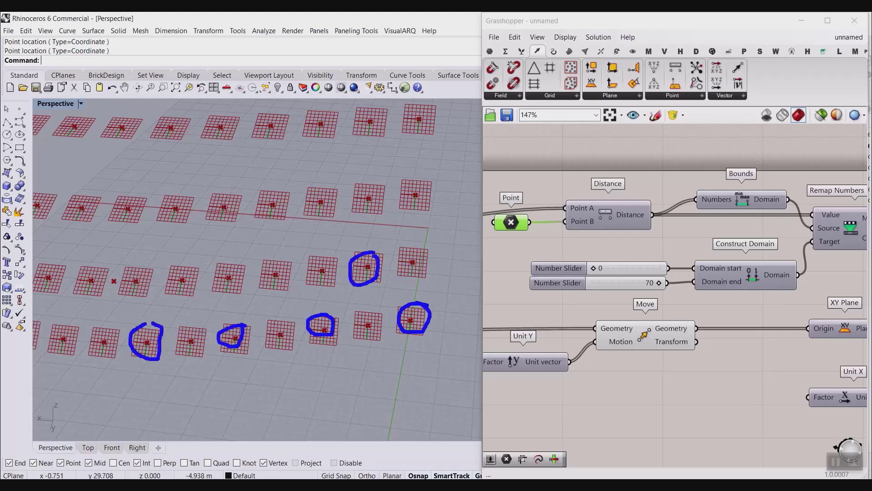
pyautogui.moveTo(290, 262)
pyautogui.mouseDown()
pyautogui.moveTo(268, 264)
pyautogui.moveTo(293, 266)
pyautogui.mouseUp()
pyautogui.moveTo(192, 264)
pyautogui.mouseDown()
pyautogui.moveTo(165, 275)
pyautogui.moveTo(194, 275)
pyautogui.mouseUp()
pyautogui.moveTo(146, 344)
pyautogui.mouseDown()
pyautogui.moveTo(163, 279)
pyautogui.moveTo(231, 326)
pyautogui.moveTo(273, 267)
pyautogui.moveTo(349, 262)
pyautogui.mouseUp()
pyautogui.press('Escape')
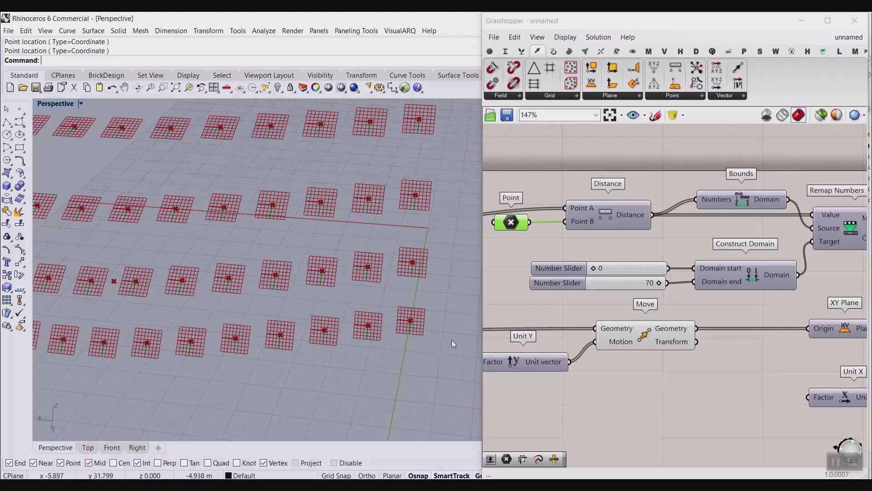
# Add a Point List component beside Rotate 3D and connect Rotate 3D's Geometry output to its Points input
pyautogui.scroll(-11, 413, 346)
pyautogui.scroll(4, 386, 347)
pyautogui.moveTo(648, 327); pyautogui.dragTo(718, 341, button='right')
pyautogui.scroll(-7, 718, 341)
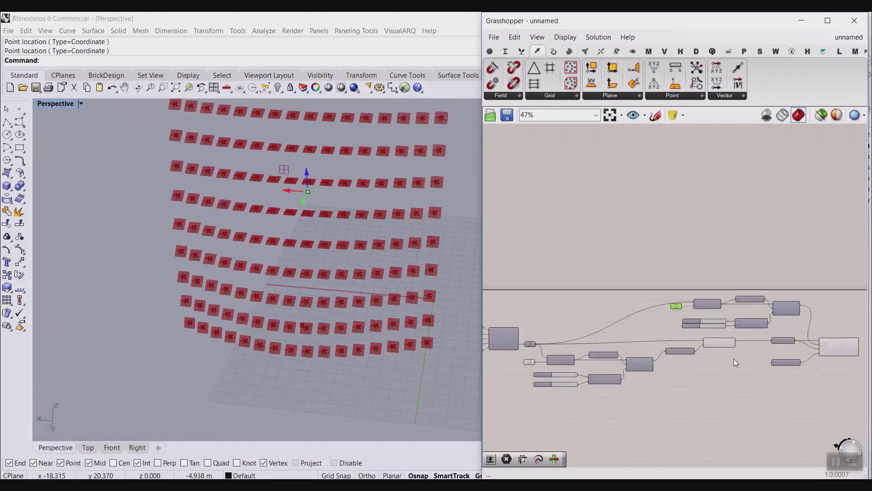
pyautogui.moveTo(839, 340); pyautogui.dragTo(703, 331, button='right')
pyautogui.scroll(5, 704, 340)
pyautogui.scroll(3, 435, 339)
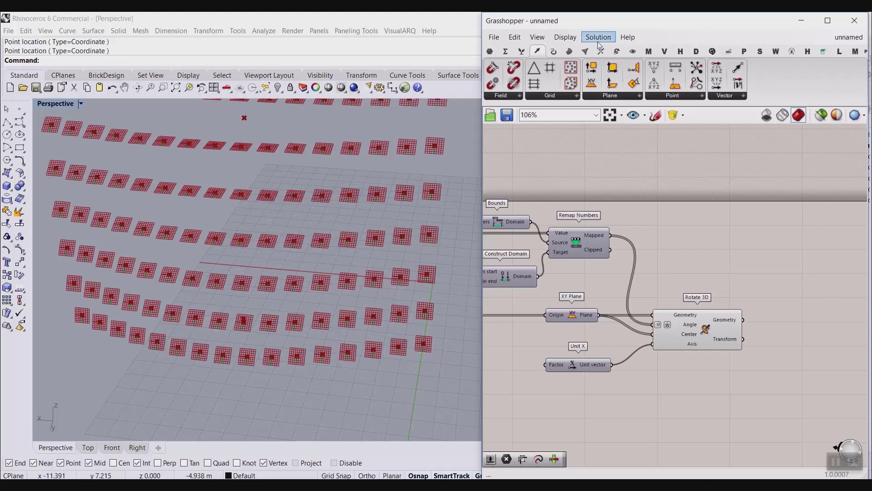
pyautogui.click(631, 54)
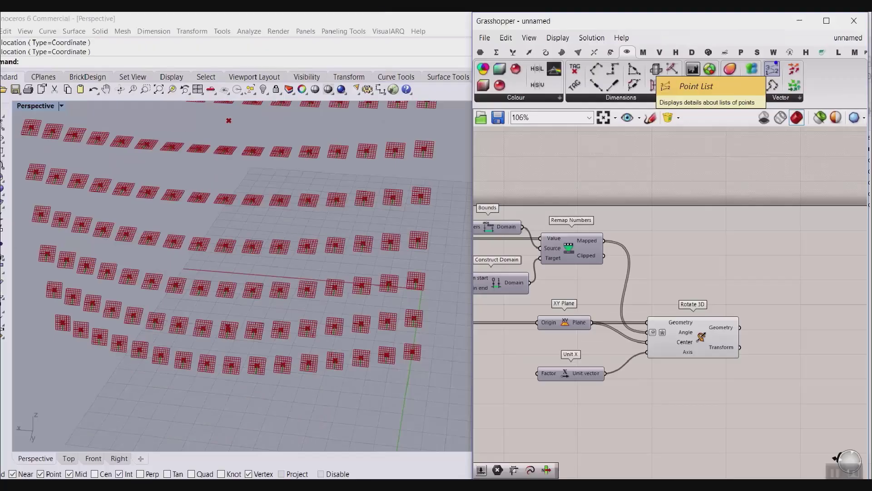
pyautogui.moveTo(775, 68); pyautogui.dragTo(793, 381)
pyautogui.scroll(4, 719, 385)
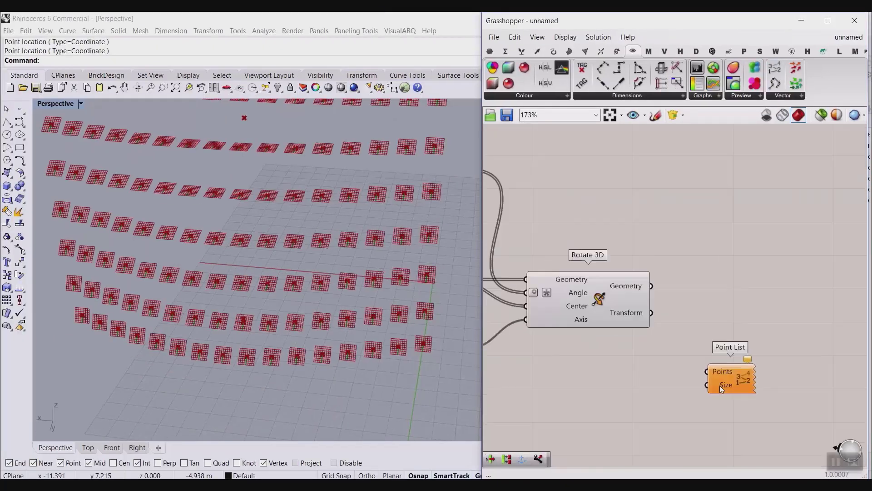
pyautogui.moveTo(659, 302); pyautogui.dragTo(667, 317)
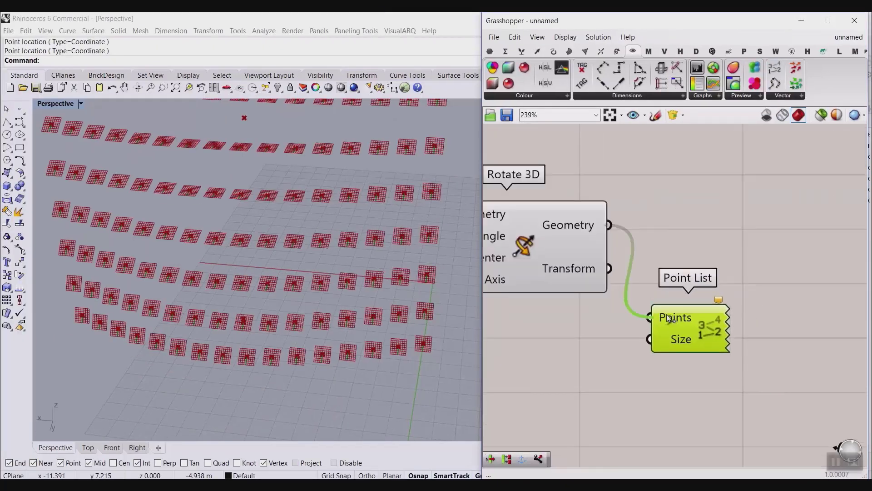
pyautogui.click(541, 236)
pyautogui.click(689, 235)
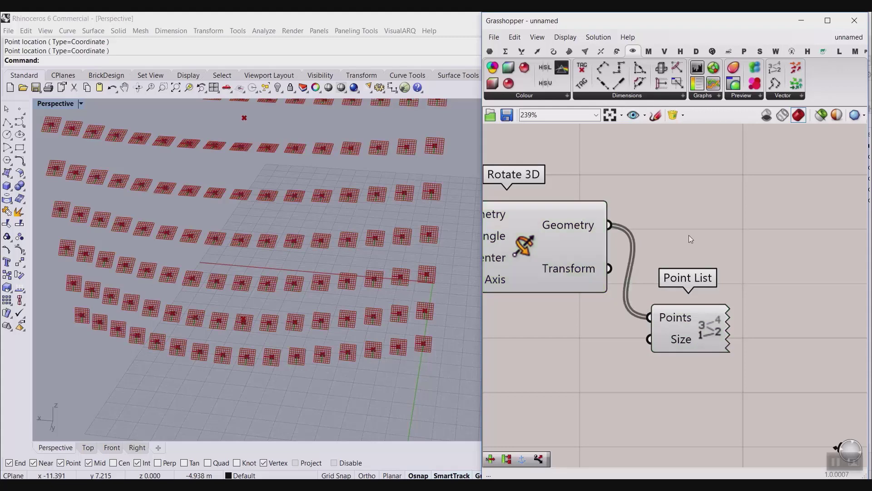
# Bake the index labels of the Point List component into the Rhino model
pyautogui.moveTo(589, 221)
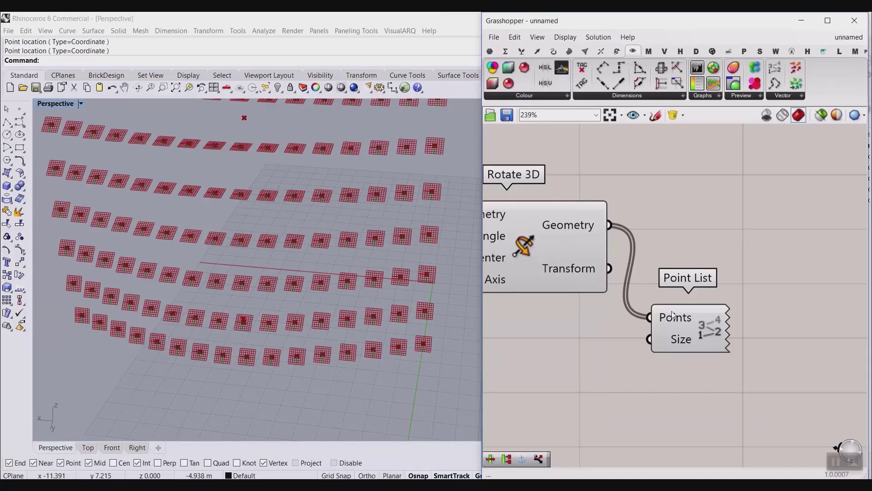
pyautogui.moveTo(674, 314)
pyautogui.rightClick(753, 341)
pyautogui.click(735, 371)
pyautogui.click(742, 466)
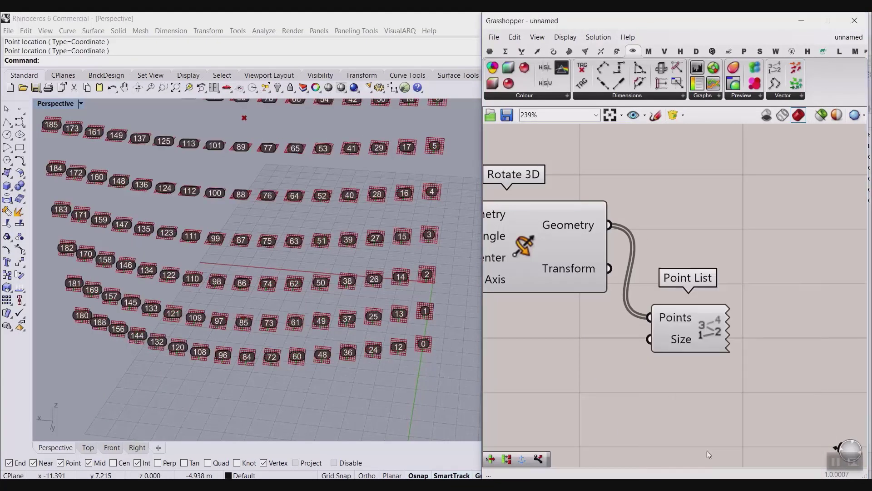
# Compare the facade with and without its index labels by undoing and redoing the bake
pyautogui.scroll(-4, 415, 363)
pyautogui.moveTo(415, 363); pyautogui.dragTo(472, 355, button='right')
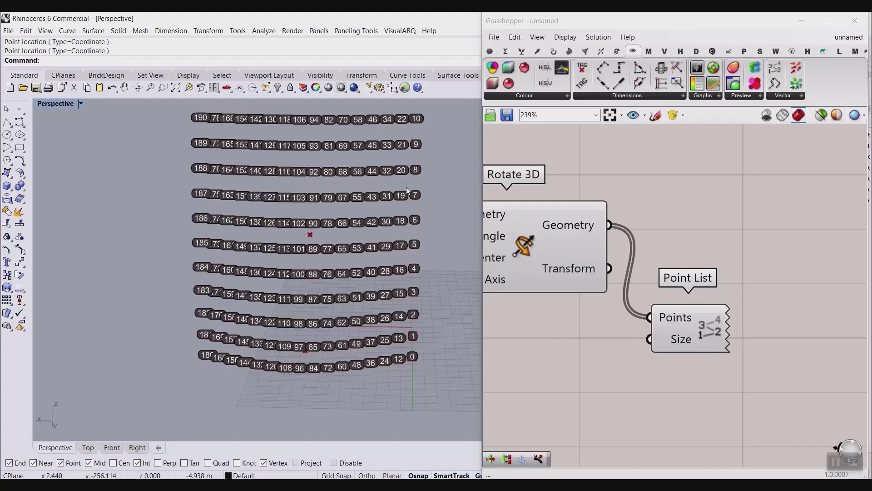
pyautogui.scroll(3, 411, 352)
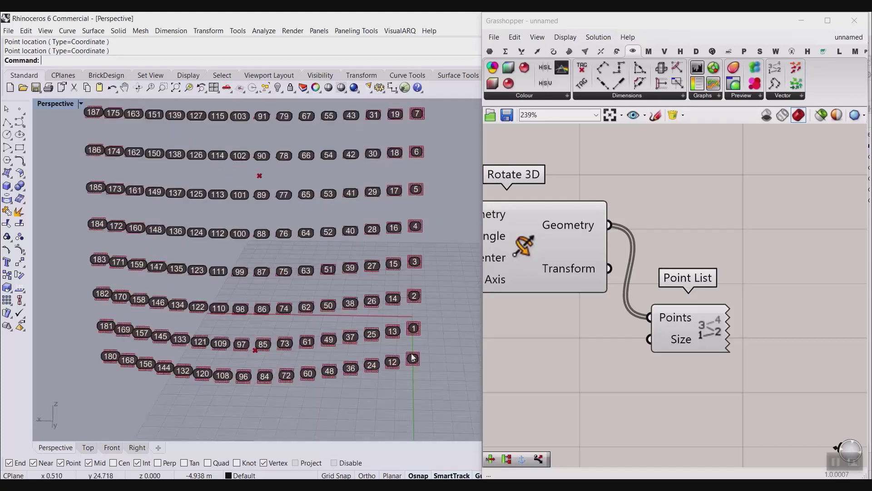
pyautogui.hotkey('ctrl', 'z')
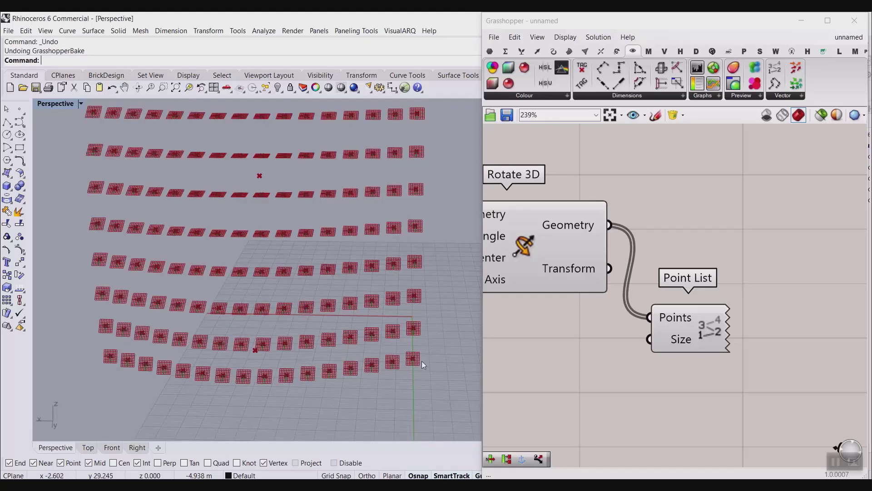
pyautogui.hotkey('ctrl', 'y')
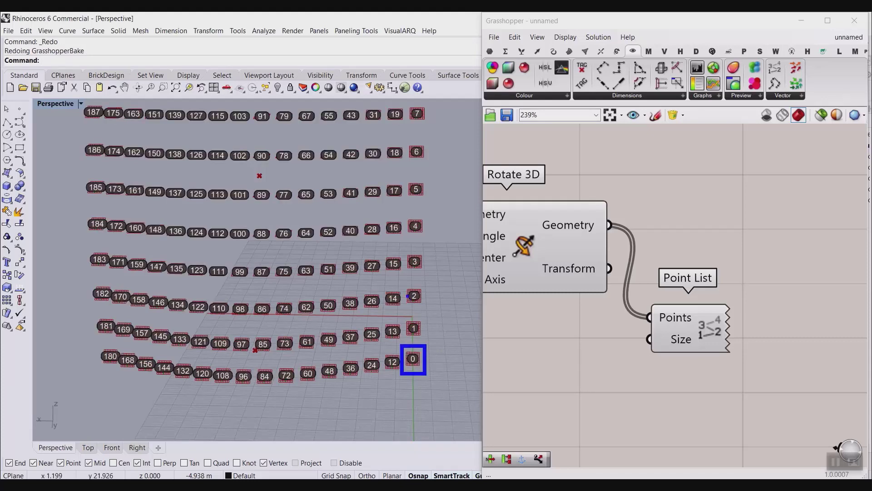
# Examine the staggered indices 0, 2, 4 and 13, 15 in the first two columns, and undo the Point List bake
pyautogui.keyDown('ctrl'); pyautogui.moveTo(405, 210); pyautogui.dragTo(426, 238); pyautogui.keyUp('ctrl')
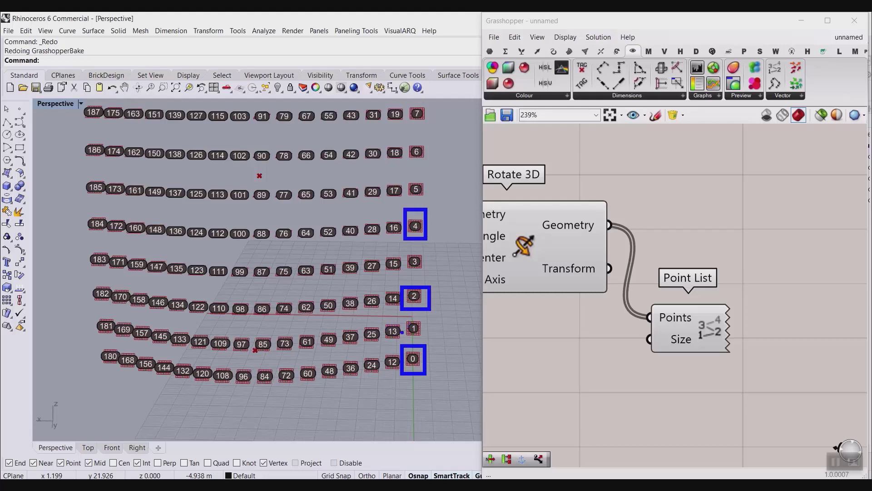
pyautogui.moveTo(380, 317); pyautogui.dragTo(402, 345)
pyautogui.moveTo(384, 253); pyautogui.dragTo(404, 287)
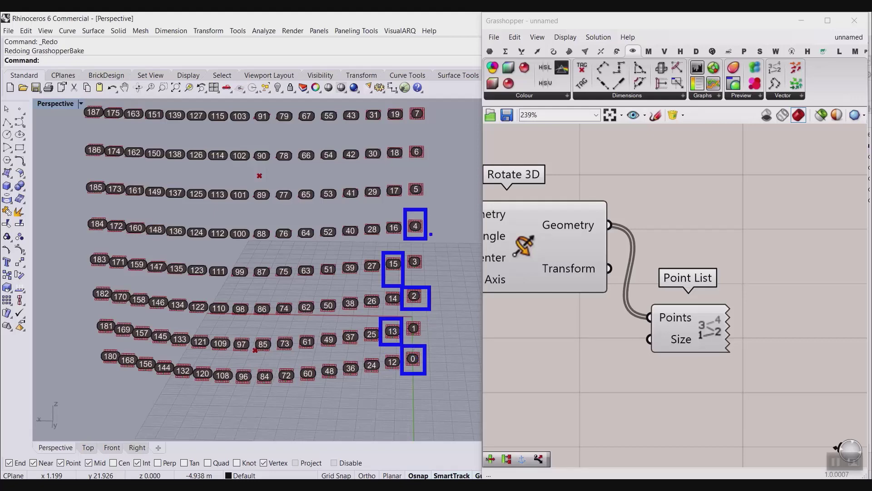
pyautogui.press('Escape')
pyautogui.scroll(-6, 409, 363)
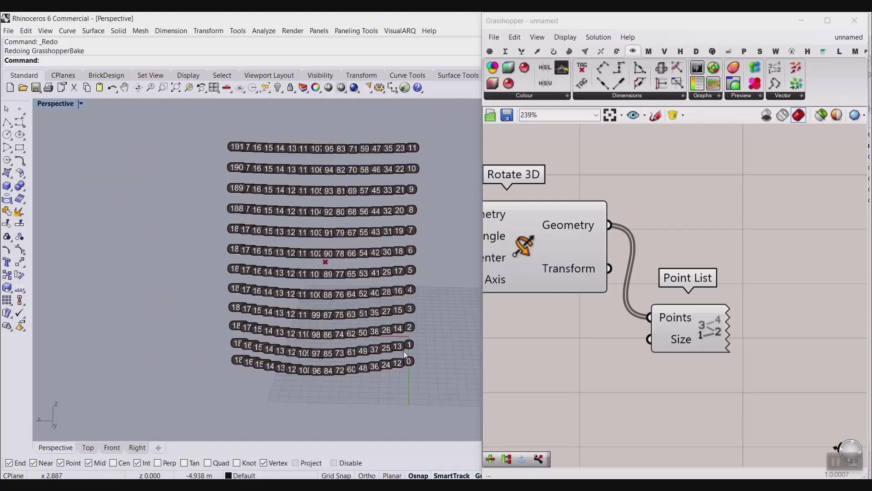
pyautogui.scroll(4, 413, 172)
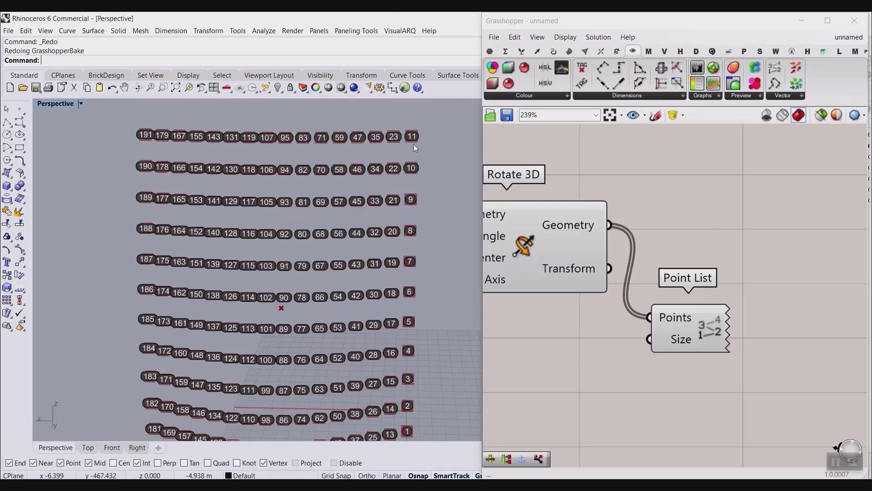
pyautogui.scroll(-2, 413, 144)
pyautogui.scroll(4, 384, 389)
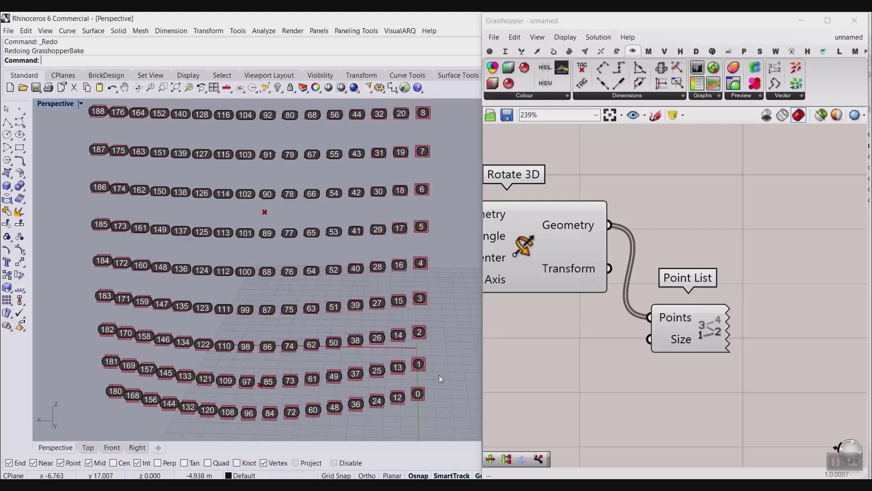
pyautogui.hotkey('ctrl', 'z')
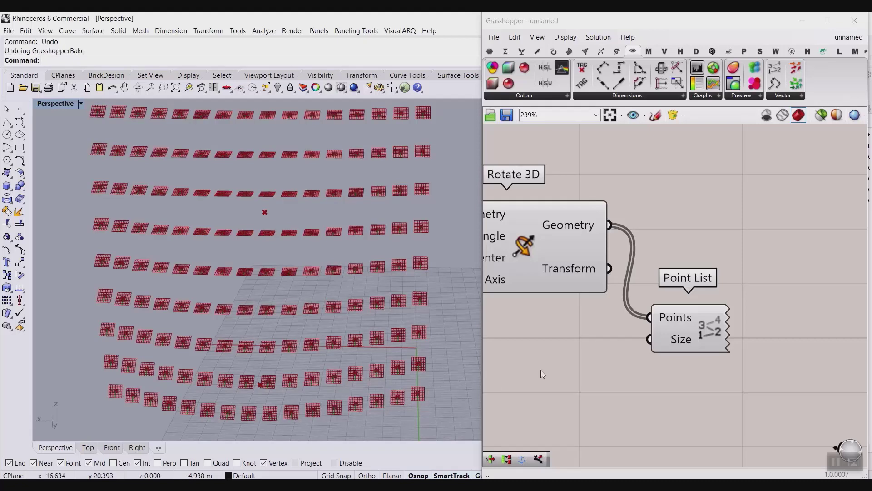
# Set the Extent X slider of the Rectangular grid to 14
pyautogui.scroll(-6, 654, 375)
pyautogui.moveTo(576, 379); pyautogui.dragTo(850, 336, button='right')
pyautogui.scroll(4, 654, 348)
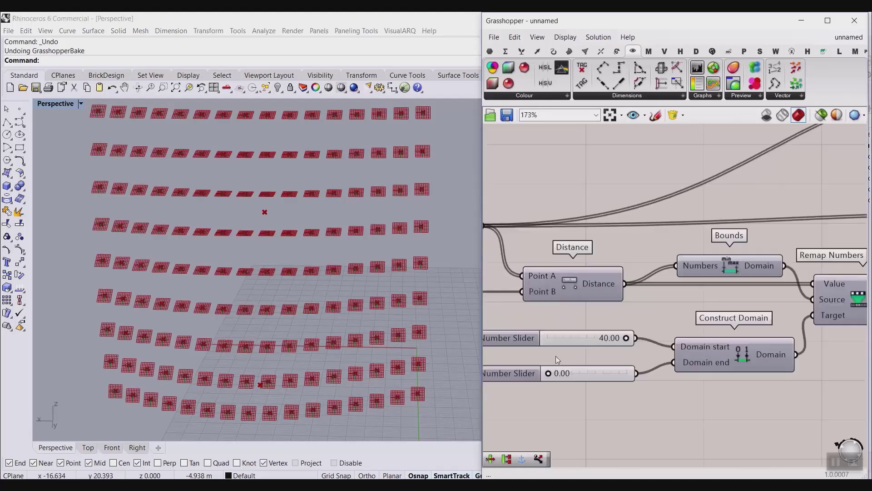
pyautogui.moveTo(555, 355); pyautogui.dragTo(695, 361, button='right')
pyautogui.scroll(-4, 681, 364)
pyautogui.moveTo(567, 361); pyautogui.dragTo(748, 359, button='right')
pyautogui.scroll(4, 748, 359)
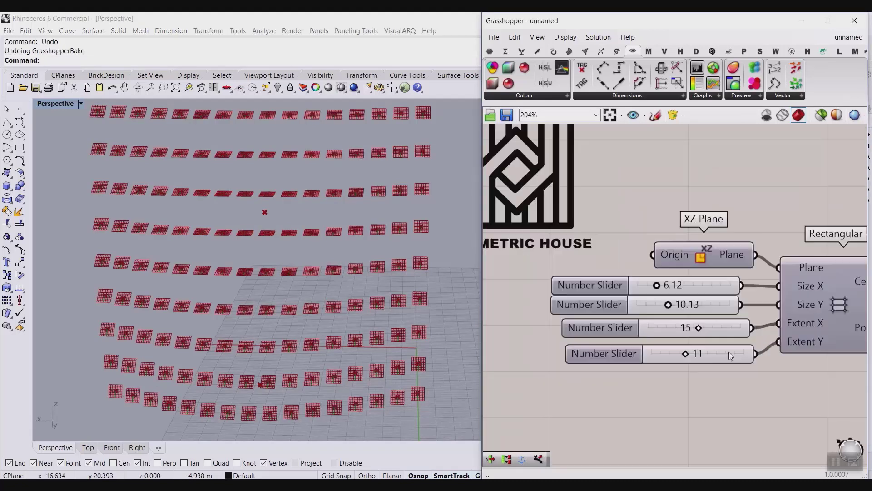
pyautogui.scroll(-5, 300, 355)
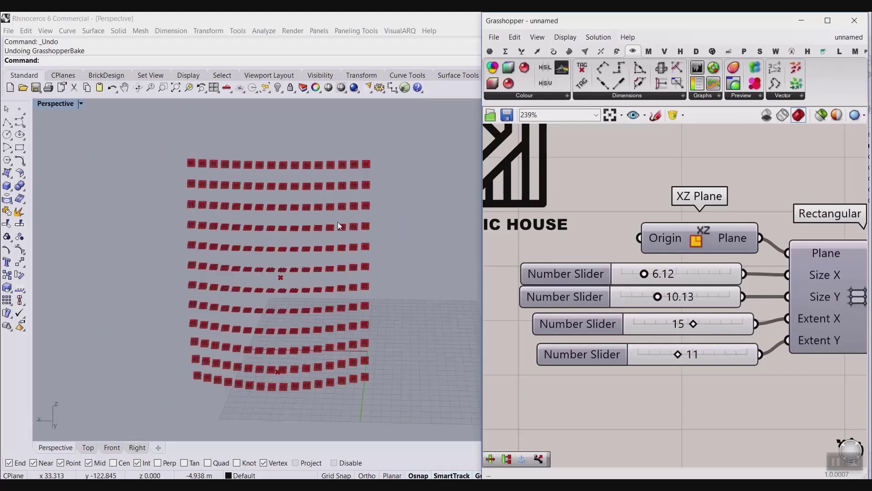
pyautogui.moveTo(690, 322); pyautogui.dragTo(688, 322)
pyautogui.moveTo(679, 353); pyautogui.dragTo(677, 353)
# Restrict the Extent Y slider of the Rectangular grid to even numbers, with a value of 10
pyautogui.click(616, 353)
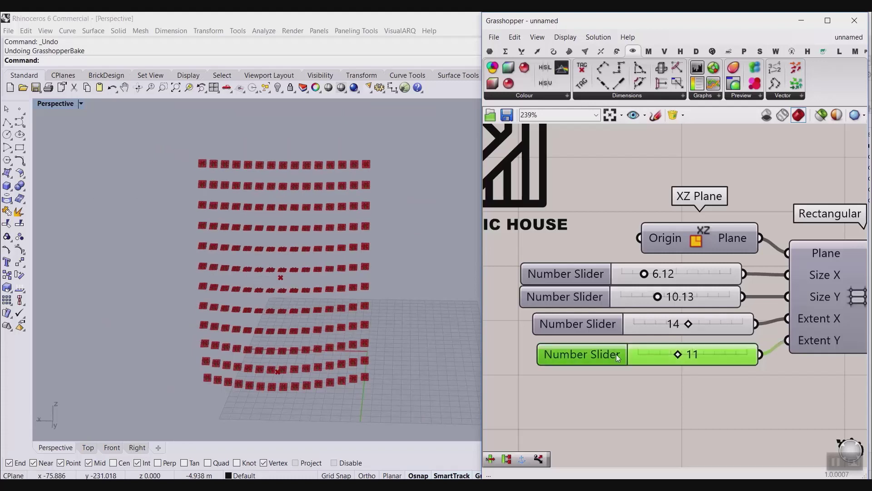
pyautogui.doubleClick(616, 353)
pyautogui.click(658, 322)
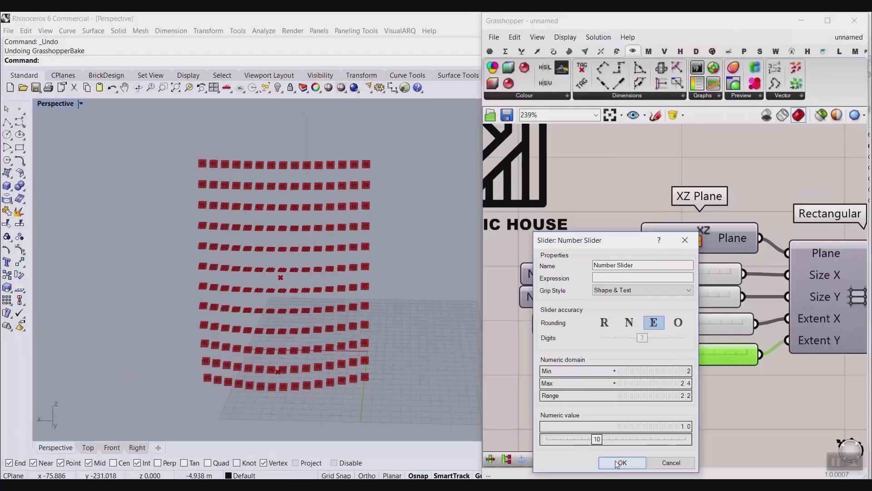
pyautogui.click(622, 466)
# Bake the Point List index labels for the updated grid
pyautogui.scroll(-6, 705, 383)
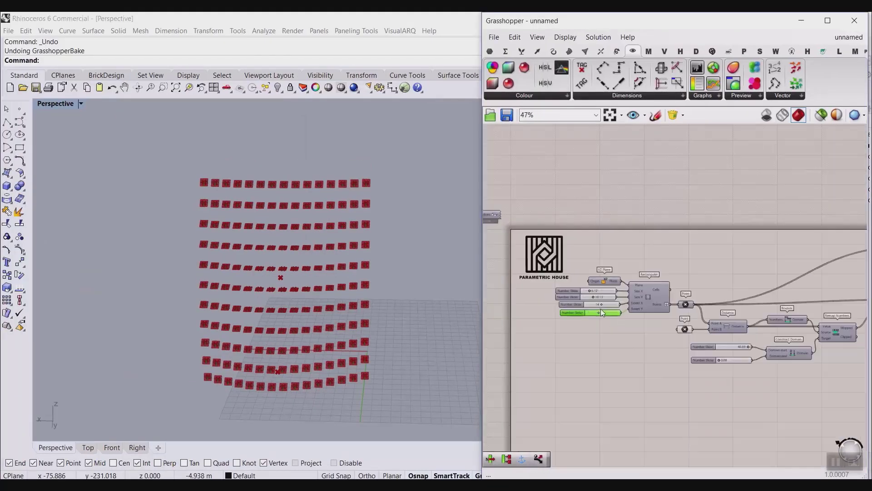
pyautogui.scroll(5, 715, 323)
pyautogui.rightClick(678, 330)
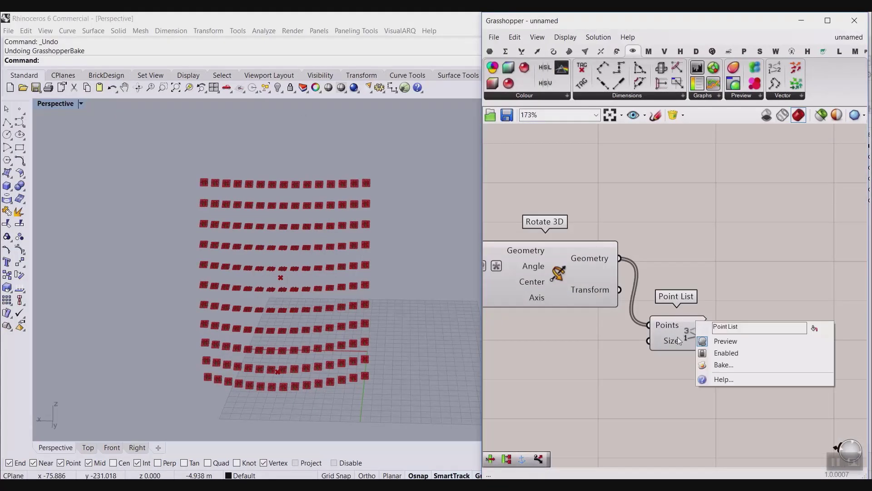
pyautogui.click(724, 364)
pyautogui.click(725, 466)
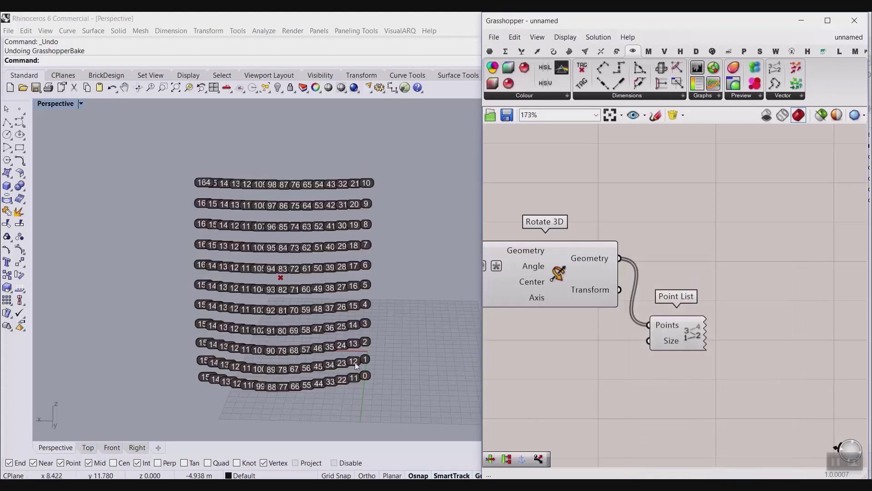
# Examine the staggered even indices 0, 2, 10, 12, 14, 16, 20, 22 and 24 in the first three columns, and undo the label bake
pyautogui.scroll(4, 382, 360)
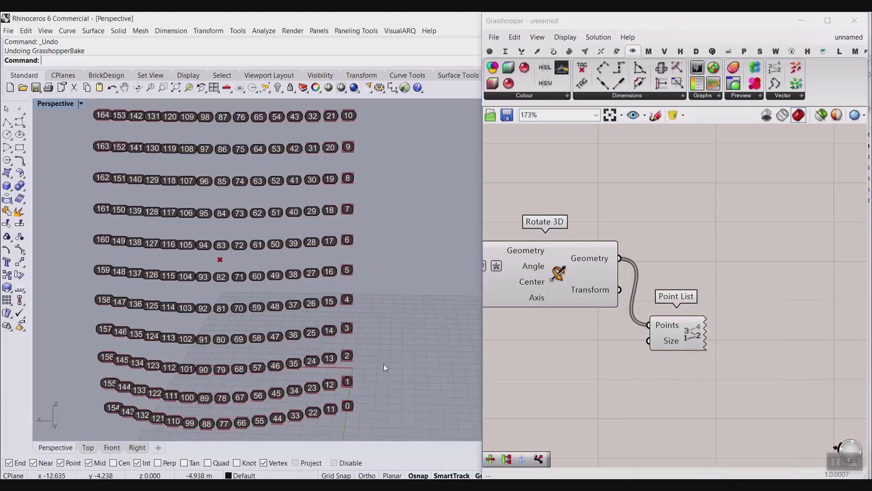
pyautogui.keyDown('ctrl'); pyautogui.moveTo(340, 395); pyautogui.dragTo(357, 414); pyautogui.keyUp('ctrl')
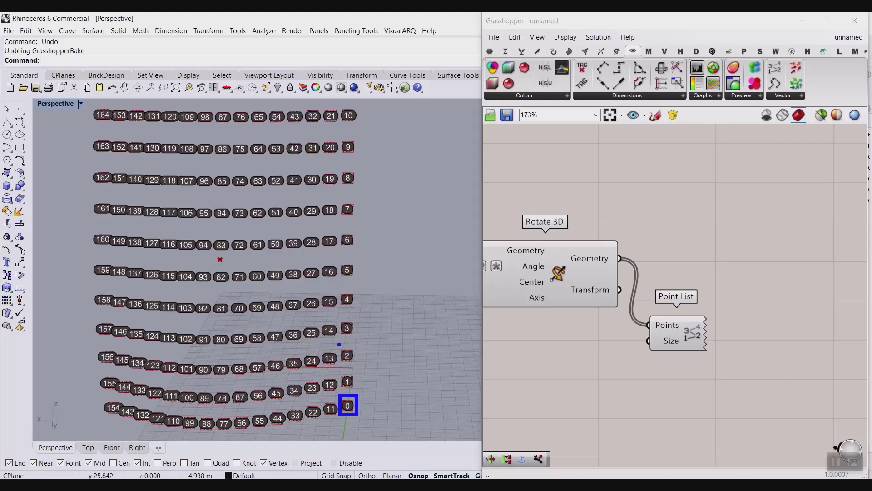
pyautogui.keyDown('shift'); pyautogui.click(347, 355); pyautogui.keyUp('shift')
pyautogui.keyDown('shift'); pyautogui.click(347, 116); pyautogui.keyUp('shift')
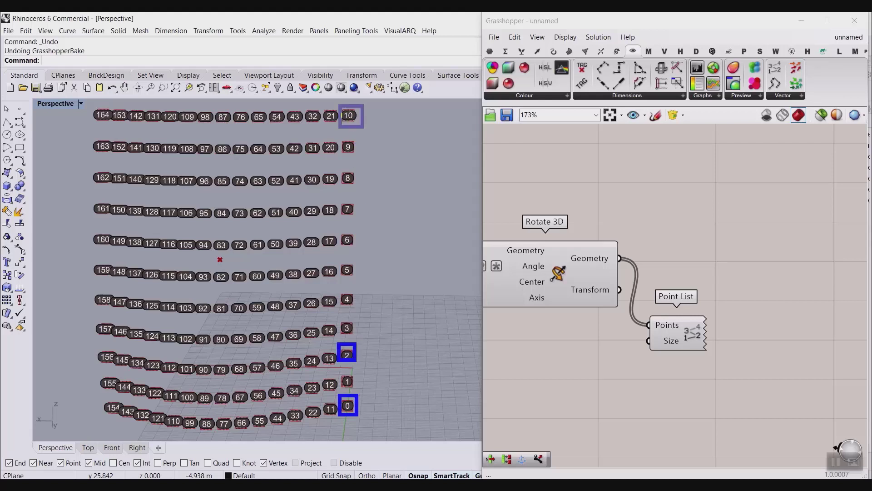
pyautogui.keyDown('shift'); pyautogui.click(325, 380); pyautogui.keyUp('shift')
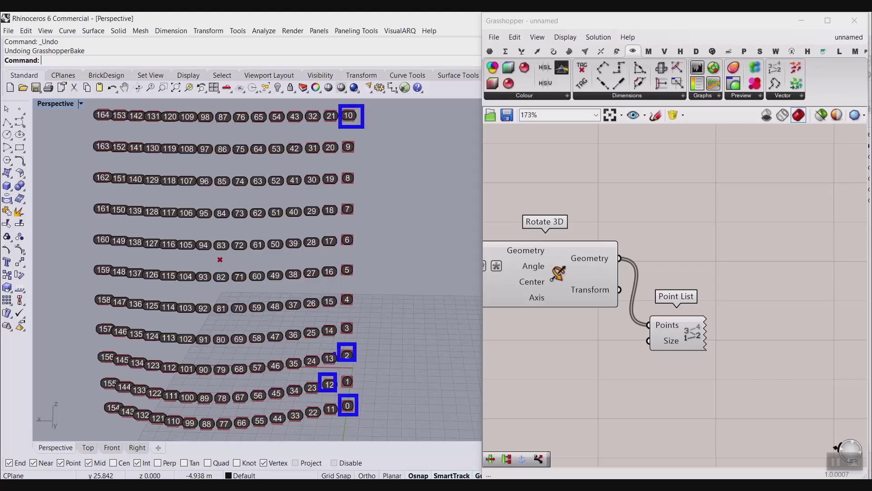
pyautogui.keyDown('shift'); pyautogui.click(328, 330); pyautogui.keyUp('shift')
pyautogui.keyDown('shift'); pyautogui.click(326, 271); pyautogui.keyUp('shift')
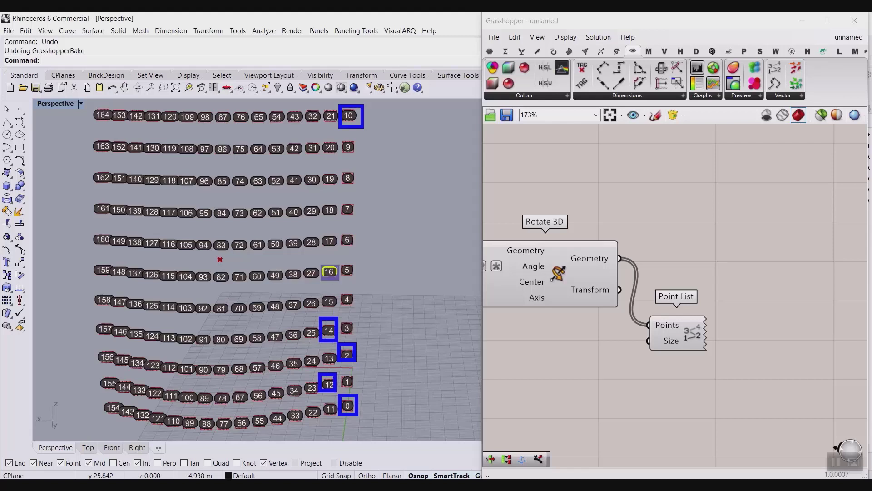
pyautogui.keyDown('shift'); pyautogui.click(330, 153); pyautogui.keyUp('shift')
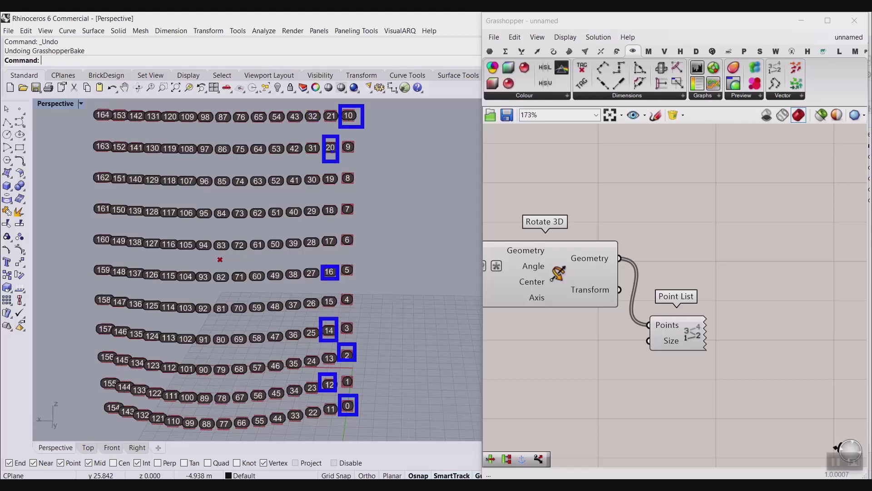
pyautogui.keyDown('shift'); pyautogui.click(309, 411); pyautogui.keyUp('shift')
pyautogui.keyDown('shift'); pyautogui.click(312, 361); pyautogui.keyUp('shift')
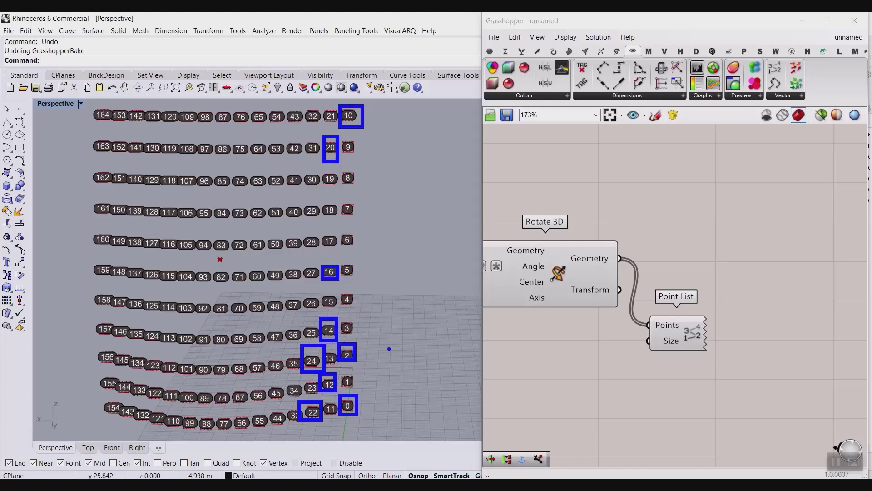
pyautogui.press('Escape')
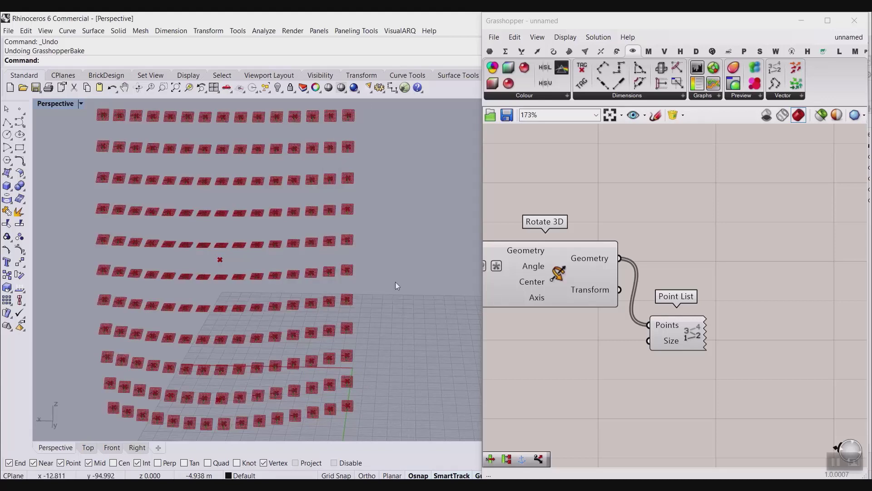
# Add a Dispatch component and connect the Rotate 3D Geometry output to its List input
pyautogui.doubleClick(728, 266)
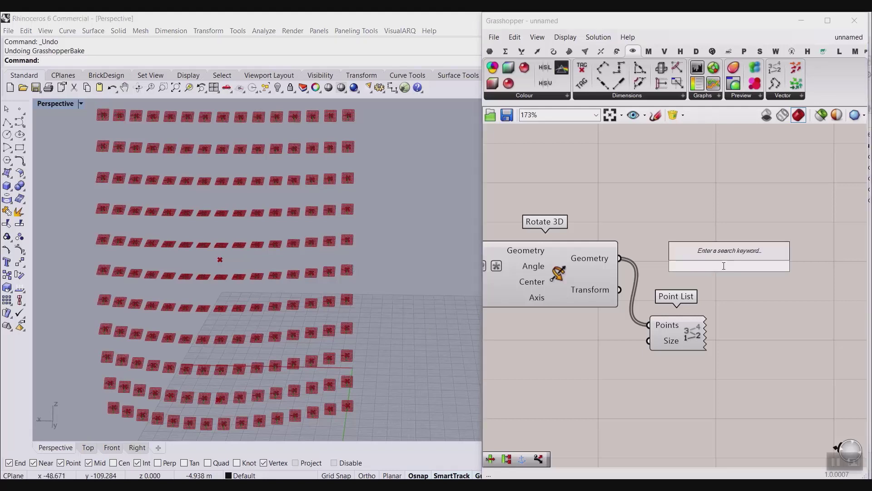
pyautogui.write('dis')
pyautogui.click(700, 253)
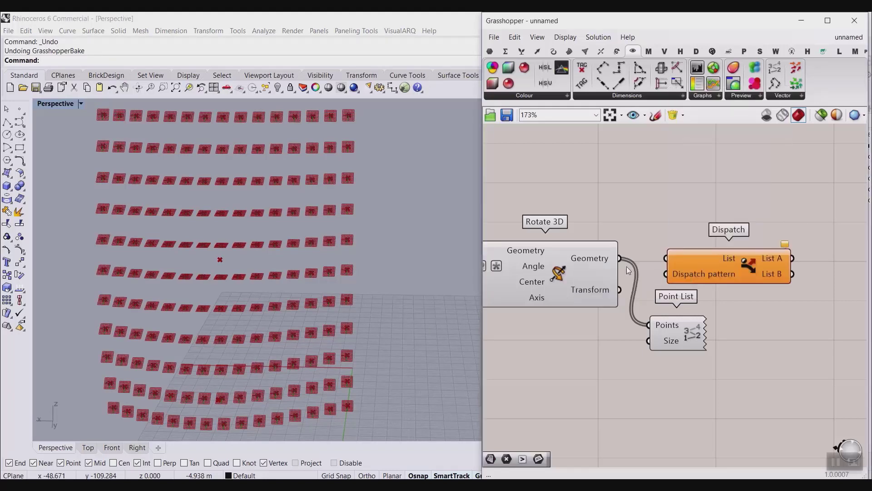
pyautogui.moveTo(697, 272)
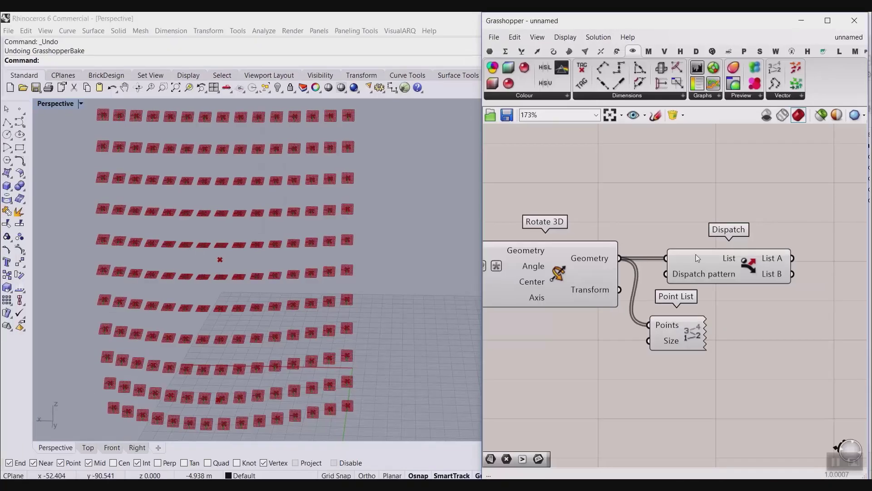
# Delete the Point List component and turn off the preview of the Rotate 3D and Dispatch components
pyautogui.scroll(-3, 696, 254)
pyautogui.click(699, 306)
pyautogui.press('Delete')
pyautogui.scroll(-3, 688, 310)
pyautogui.moveTo(734, 312); pyautogui.dragTo(615, 252)
pyautogui.rightClick(634, 234)
pyautogui.click(649, 250)
pyautogui.moveTo(709, 279); pyautogui.dragTo(643, 248, button='right')
pyautogui.scroll(8, 664, 247)
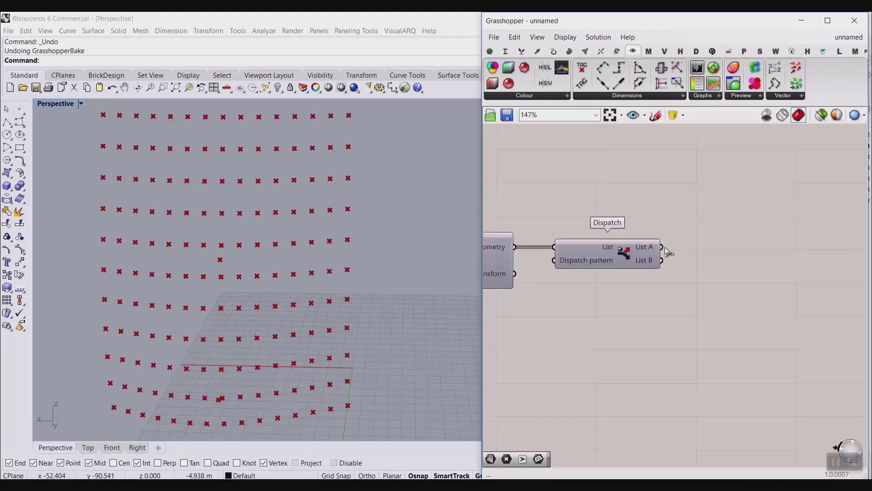
# Add a Plane parameter after Dispatch, compare both output lists in it, and keep it connected to List A
pyautogui.click(490, 51)
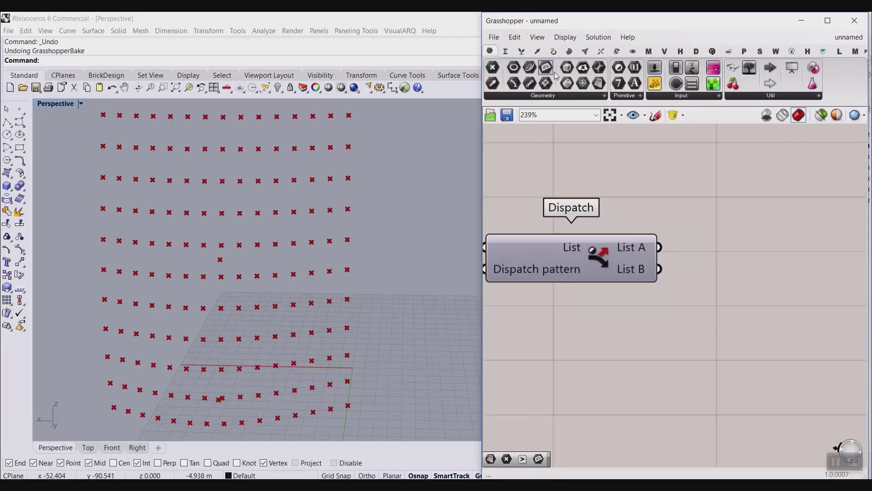
pyautogui.moveTo(548, 70); pyautogui.dragTo(716, 250)
pyautogui.moveTo(659, 247); pyautogui.dragTo(719, 252)
pyautogui.scroll(-2, 225, 298)
pyautogui.scroll(2, 655, 270)
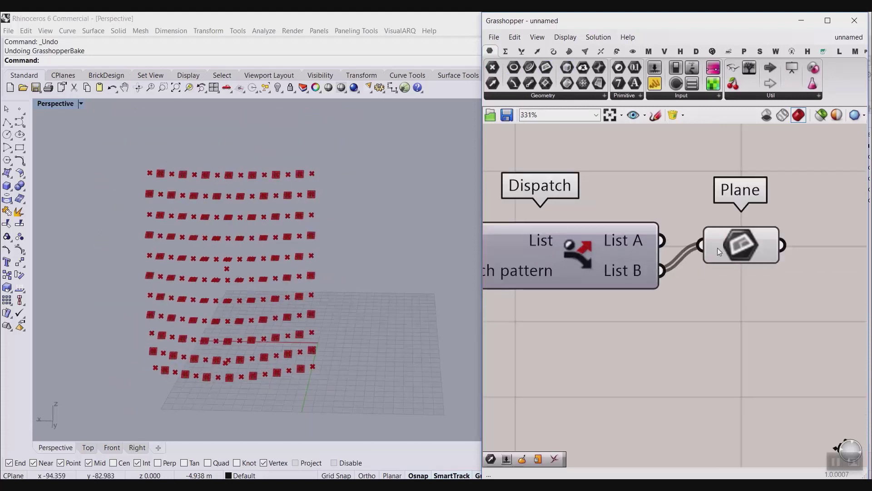
# Turn off the preview of the components leading up to the Plane parameter, keeping only the rotation attractor Point shown
pyautogui.scroll(-12, 677, 259)
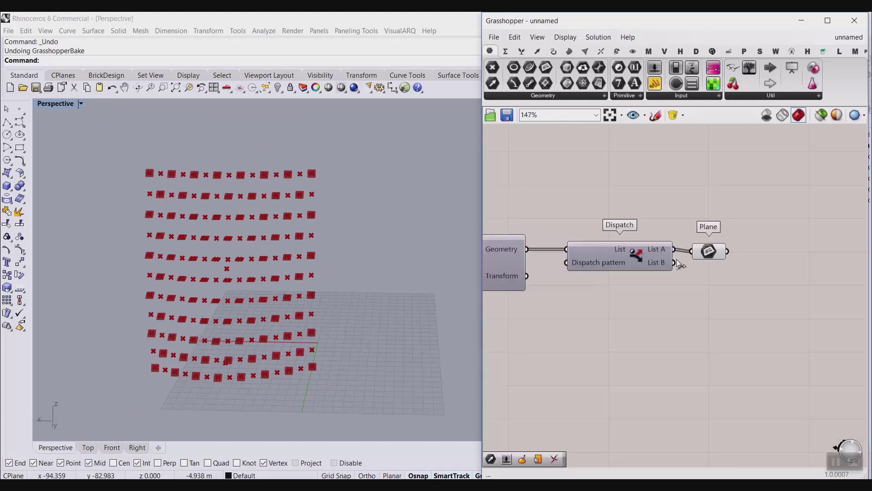
pyautogui.moveTo(628, 280); pyautogui.dragTo(534, 233)
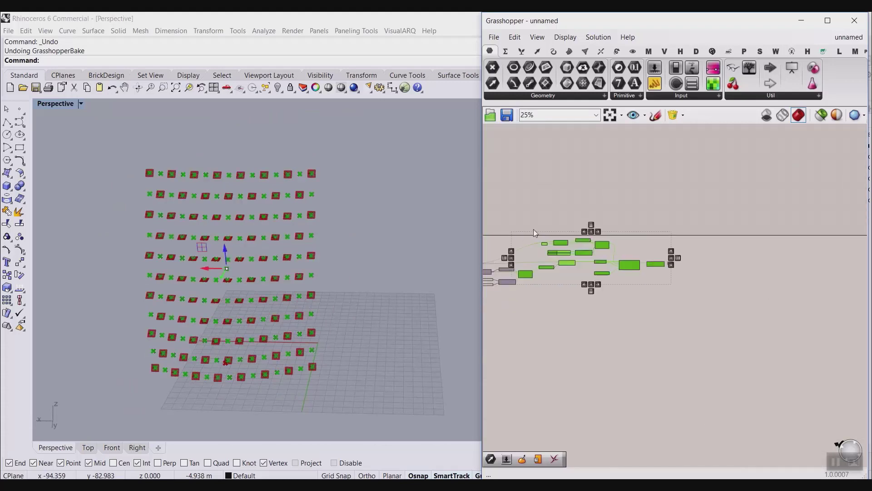
pyautogui.rightClick(595, 205)
pyautogui.click(626, 221)
pyautogui.scroll(4, 560, 246)
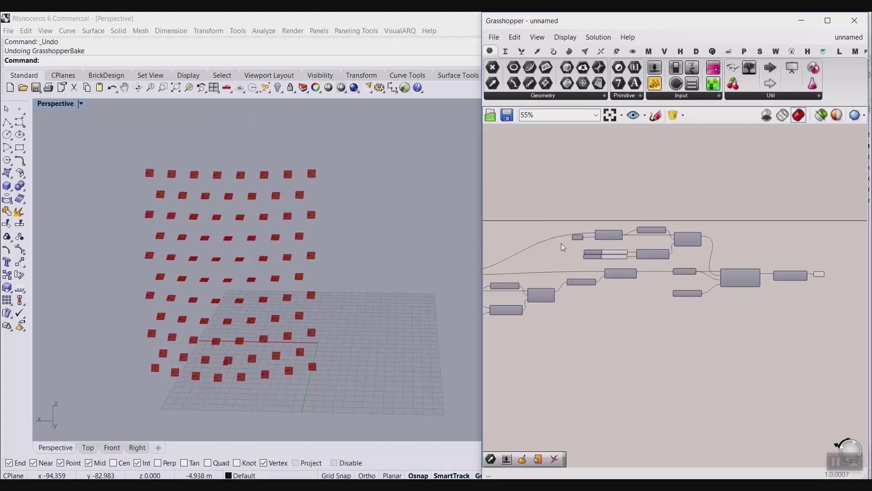
pyautogui.scroll(2, 562, 247)
pyautogui.rightClick(591, 232)
pyautogui.click(612, 251)
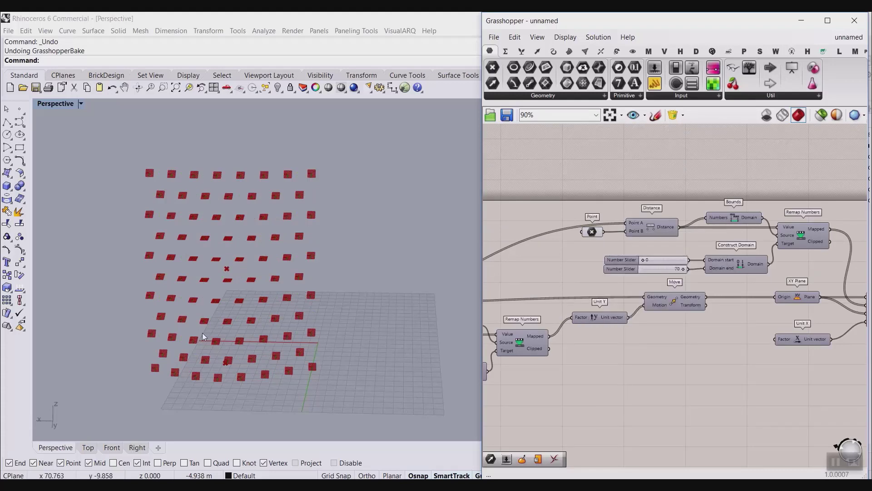
# Set the Rectangular grid's sliders to Size X 3.47, Size Y 8.80, Extent X 25 and Extent Y 12
pyautogui.scroll(5, 203, 333)
pyautogui.scroll(-6, 840, 278)
pyautogui.scroll(10, 642, 283)
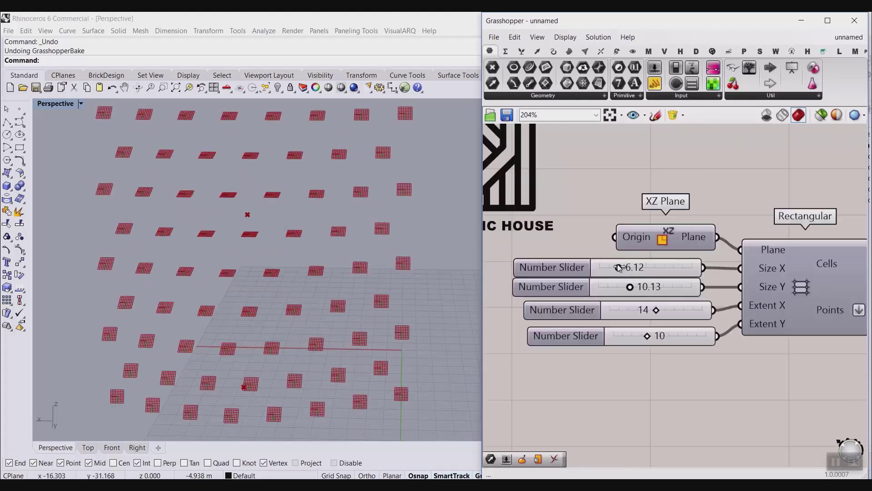
pyautogui.moveTo(619, 267); pyautogui.dragTo(626, 285)
pyautogui.moveTo(660, 311); pyautogui.dragTo(707, 311)
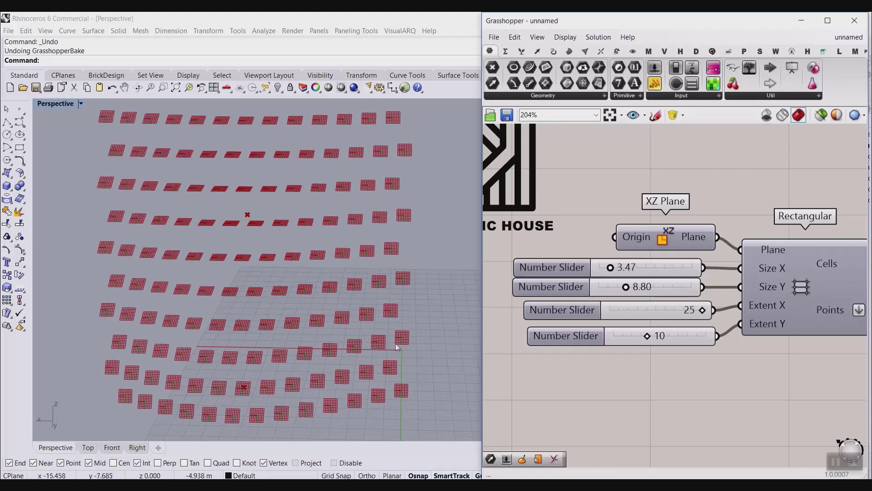
pyautogui.scroll(-3, 359, 312)
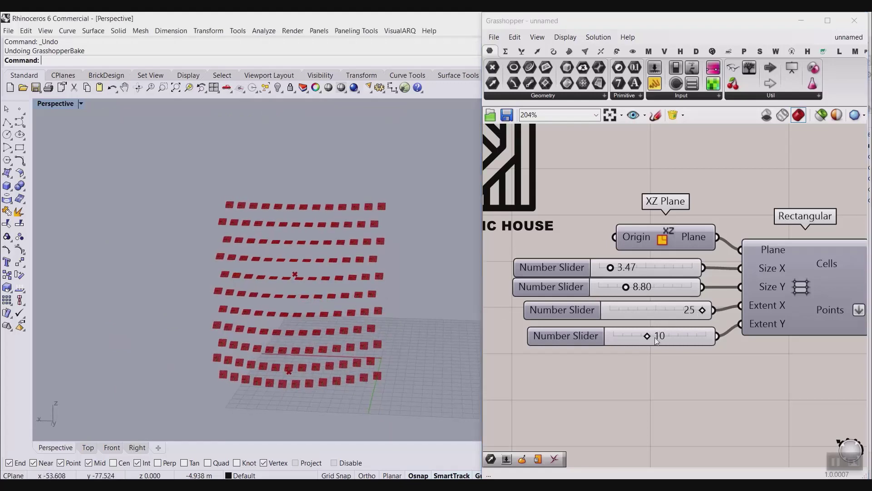
pyautogui.moveTo(647, 336); pyautogui.dragTo(653, 337)
# Raise the displacement attractor point vertically along the facade and check the resulting curvature from several angles
pyautogui.scroll(-4, 704, 272)
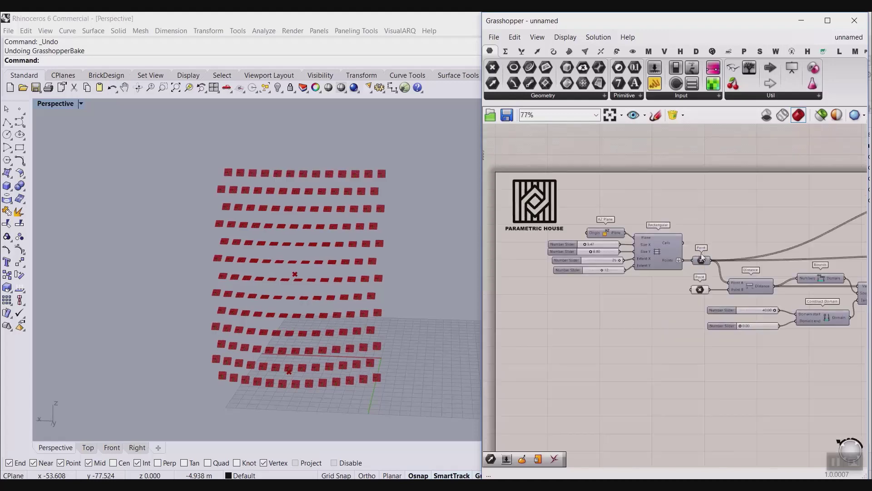
pyautogui.scroll(2, 663, 278)
pyautogui.click(659, 286)
pyautogui.moveTo(359, 314); pyautogui.dragTo(291, 332, button='right')
pyautogui.scroll(2, 315, 334)
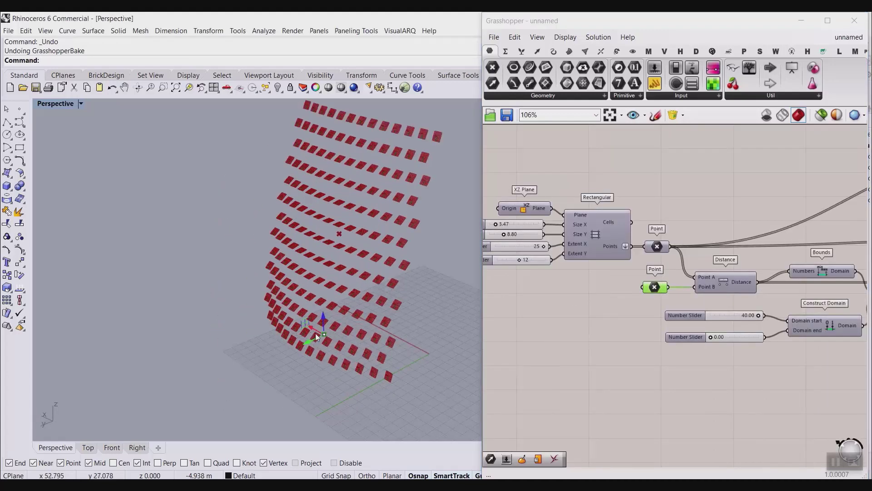
pyautogui.moveTo(317, 328); pyautogui.dragTo(314, 281)
pyautogui.moveTo(313, 282); pyautogui.dragTo(450, 293, button='right')
pyautogui.moveTo(327, 322); pyautogui.dragTo(214, 343, button='right')
# Move the rotation attractor point upward and sideways along X on the facade
pyautogui.moveTo(703, 286); pyautogui.dragTo(608, 273, button='right')
pyautogui.scroll(-3, 609, 273)
pyautogui.scroll(-3, 608, 273)
pyautogui.moveTo(766, 229); pyautogui.dragTo(661, 226, button='right')
pyautogui.scroll(4, 654, 220)
pyautogui.click(598, 214)
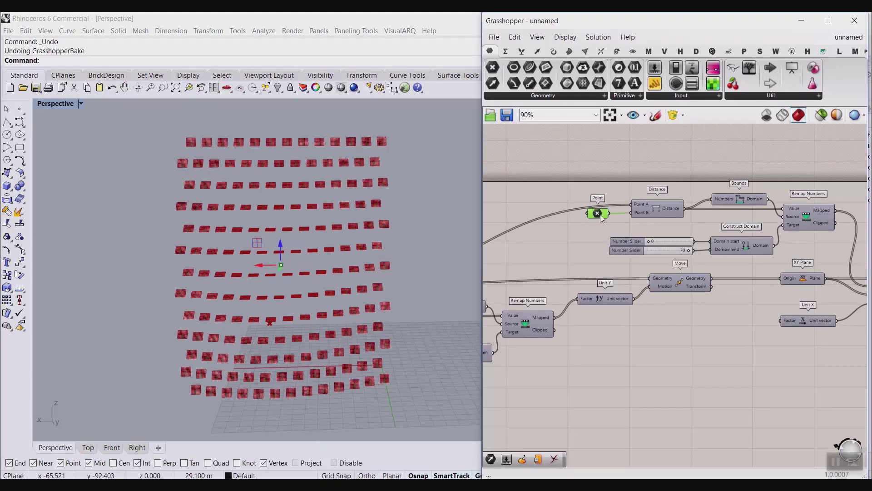
pyautogui.moveTo(269, 251); pyautogui.dragTo(261, 198)
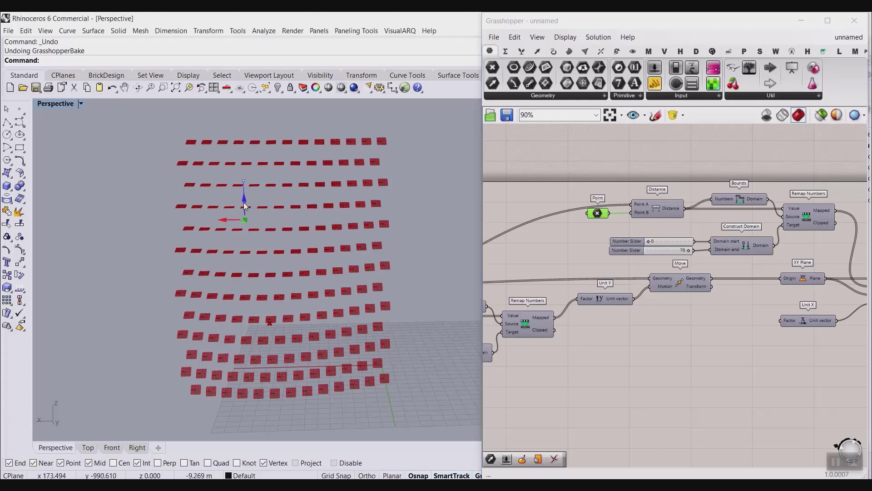
# Extend the Domain end slider of the rotation's Construct Domain to a maximum of 100 and set it to 100
pyautogui.moveTo(247, 200); pyautogui.dragTo(265, 211, button='right')
pyautogui.scroll(3, 264, 212)
pyautogui.moveTo(703, 234); pyautogui.dragTo(612, 231, button='right')
pyautogui.scroll(-5, 612, 233)
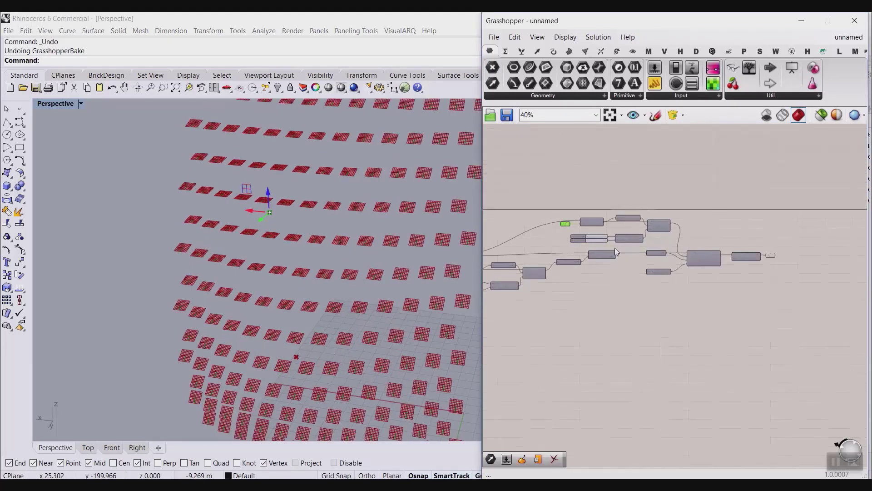
pyautogui.scroll(8, 589, 245)
pyautogui.doubleClick(531, 221)
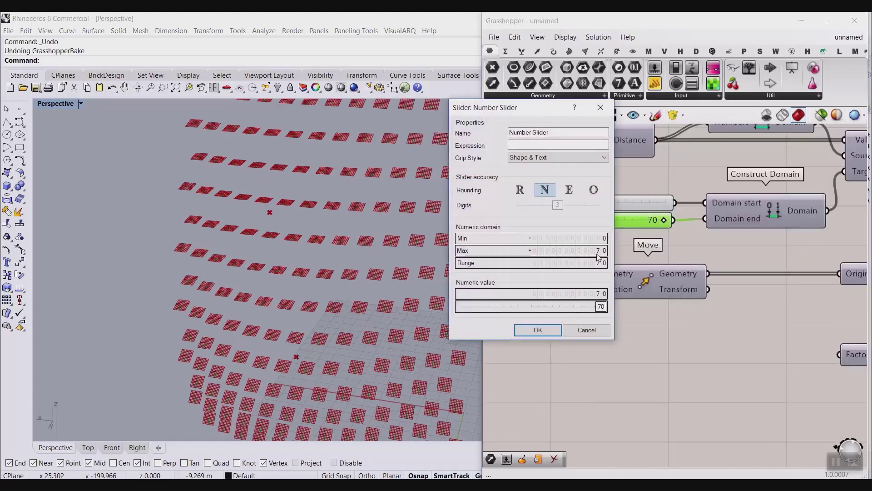
pyautogui.click(523, 330)
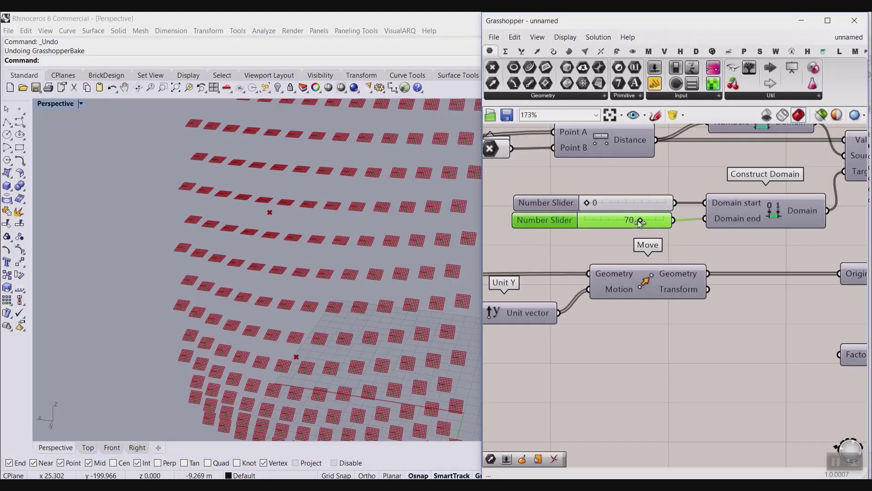
pyautogui.moveTo(642, 221); pyautogui.dragTo(665, 222)
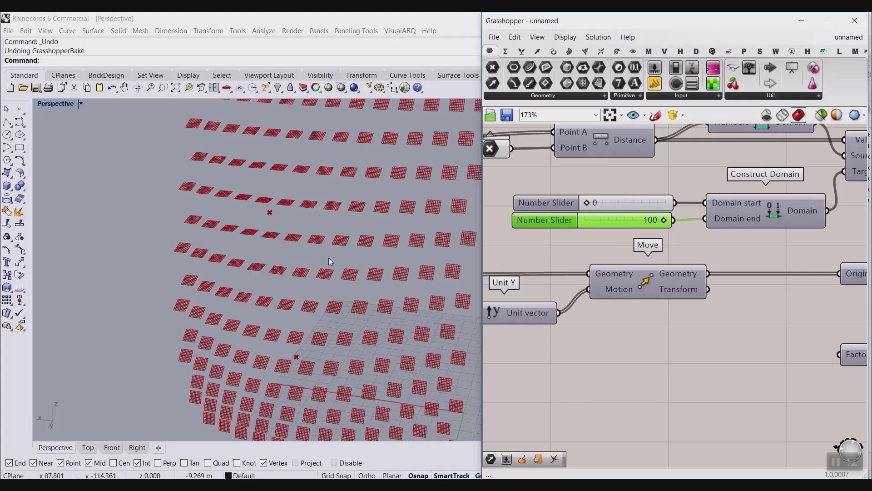
# Examine the panel rotation from the side and front, and check the angle unit of the Rotate 3D component
pyautogui.scroll(-6, 329, 259)
pyautogui.moveTo(369, 232); pyautogui.dragTo(292, 245, button='right')
pyautogui.scroll(4, 292, 245)
pyautogui.scroll(-3, 768, 233)
pyautogui.moveTo(768, 234); pyautogui.dragTo(604, 231, button='right')
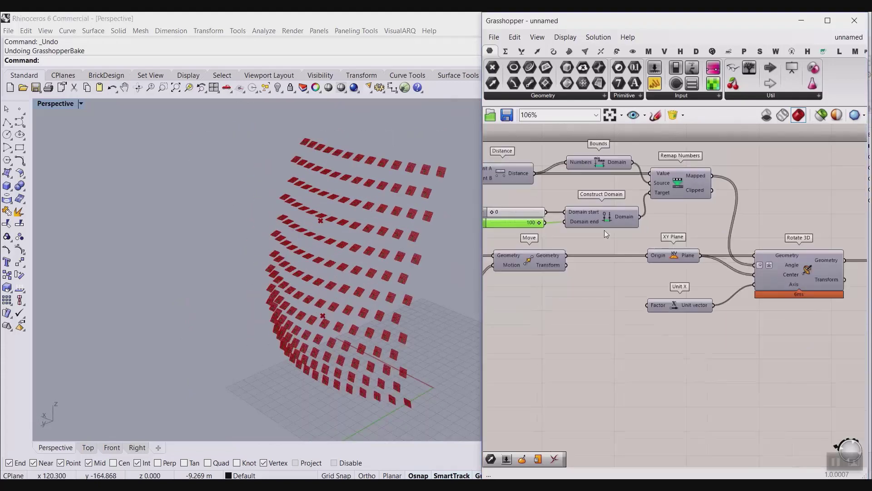
pyautogui.scroll(3, 772, 269)
pyautogui.moveTo(753, 262)
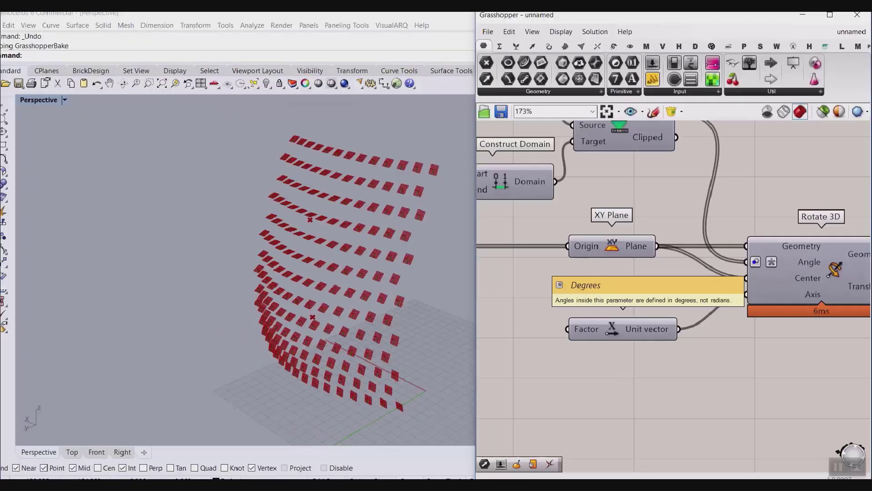
pyautogui.moveTo(726, 291); pyautogui.dragTo(630, 263, button='right')
pyautogui.scroll(-6, 630, 263)
pyautogui.moveTo(241, 293); pyautogui.dragTo(319, 257, button='right')
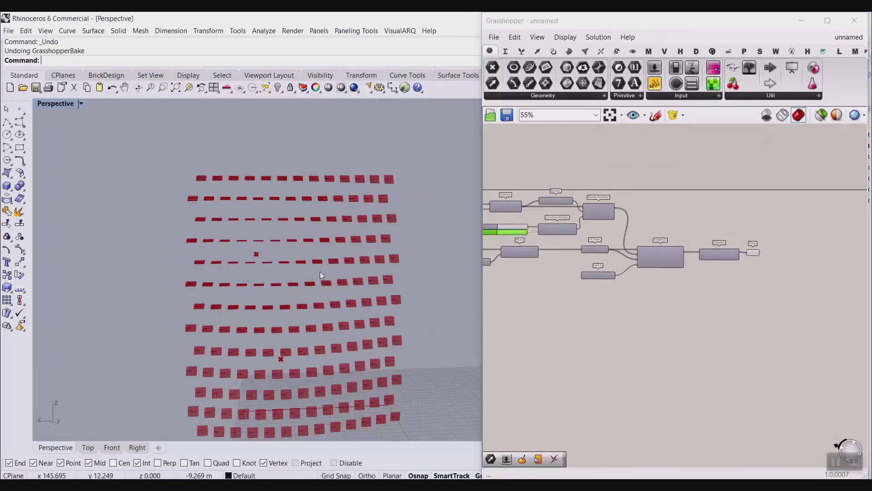
# Add a Rectangle component and connect the dispatched Plane parameter to its Plane input
pyautogui.scroll(6, 302, 310)
pyautogui.scroll(-4, 307, 246)
pyautogui.moveTo(696, 261); pyautogui.dragTo(572, 303, button='right')
pyautogui.scroll(6, 594, 312)
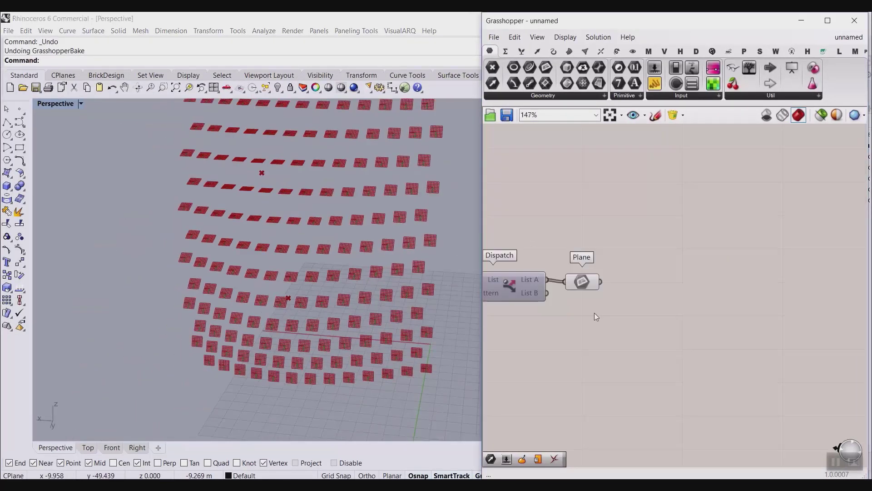
pyautogui.click(554, 51)
pyautogui.click(686, 95)
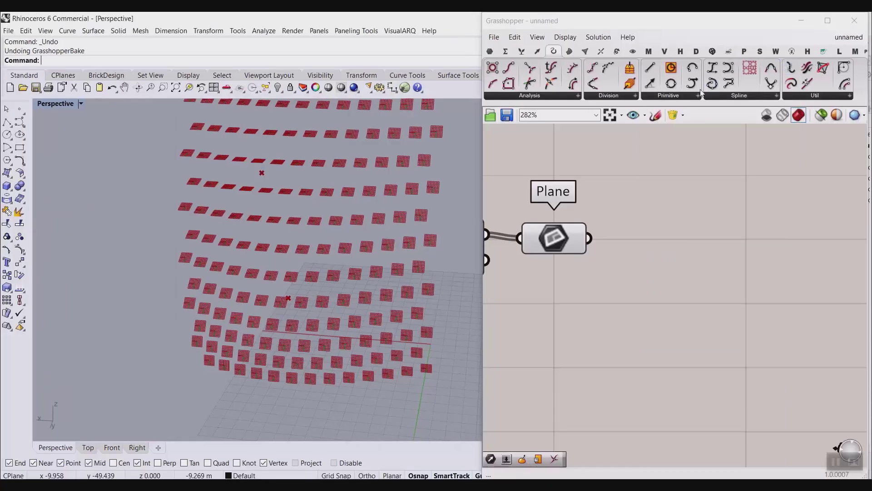
pyautogui.click(552, 66)
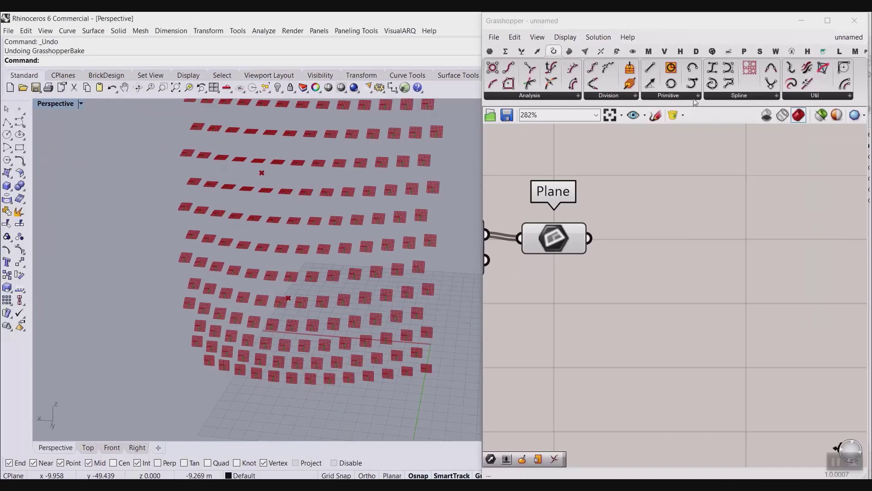
pyautogui.click(698, 96)
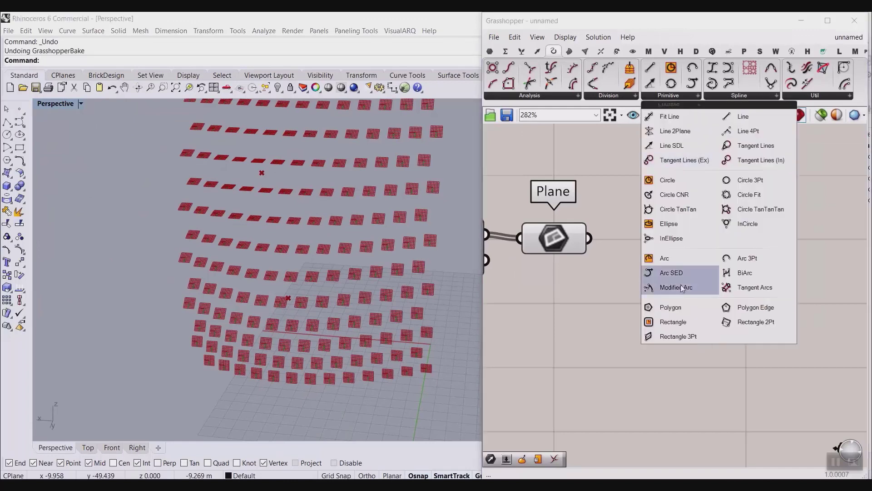
pyautogui.click(680, 321)
pyautogui.scroll(2, 622, 236)
pyautogui.moveTo(575, 239); pyautogui.dragTo(626, 207)
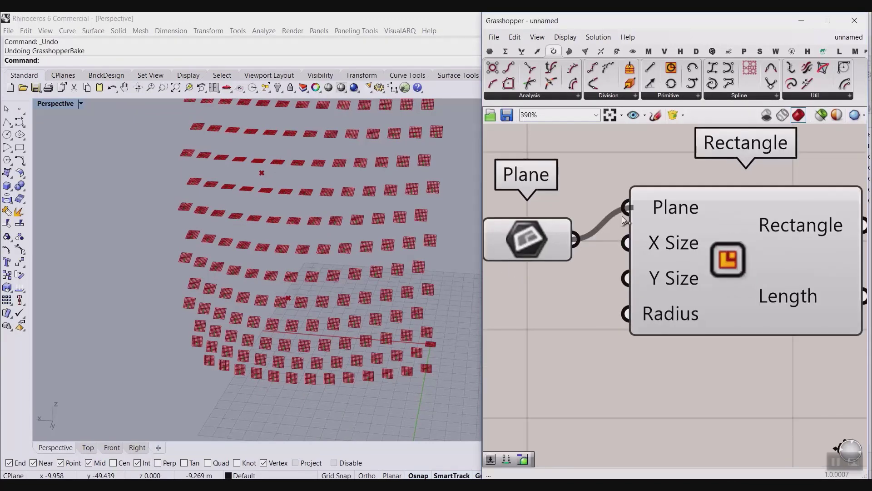
pyautogui.moveTo(727, 264); pyautogui.dragTo(689, 203, button='right')
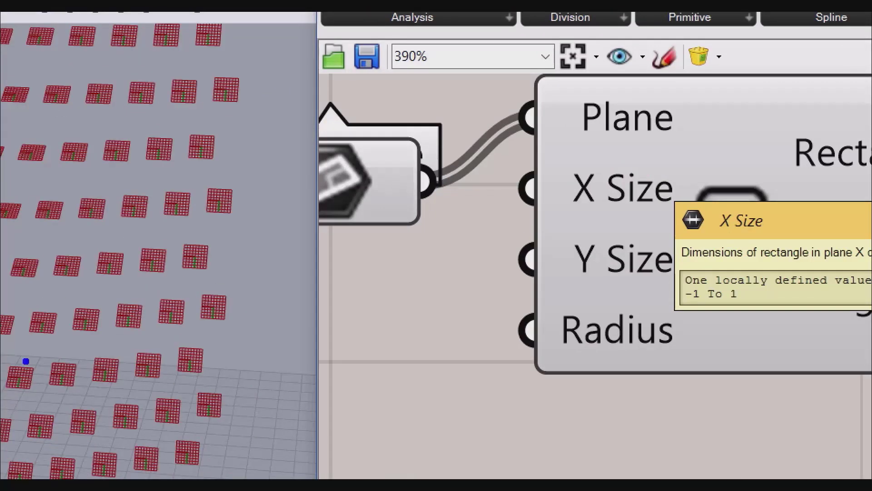
pyautogui.moveTo(175, 255); pyautogui.dragTo(237, 257)
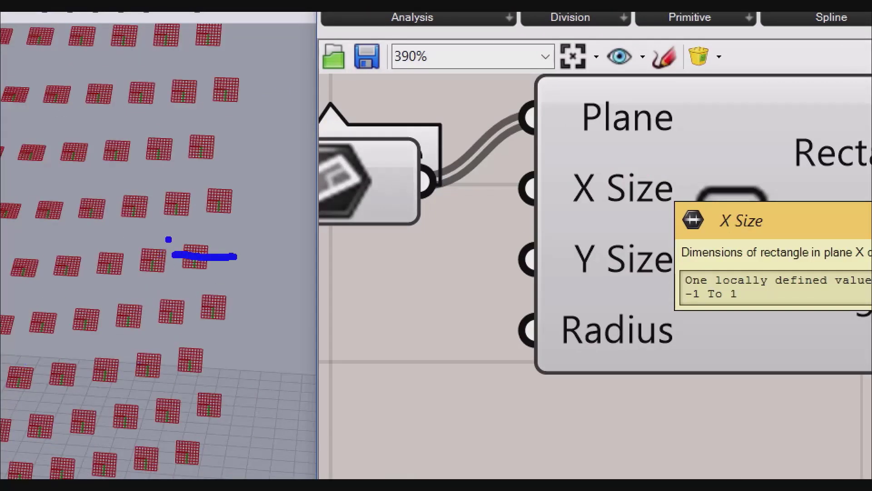
pyautogui.moveTo(167, 237); pyautogui.dragTo(172, 275)
pyautogui.moveTo(236, 243); pyautogui.dragTo(237, 266)
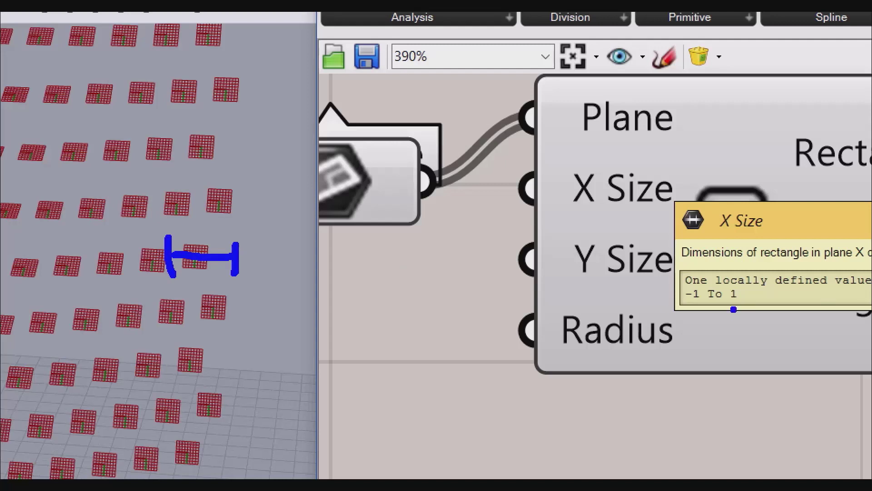
pyautogui.moveTo(194, 228)
pyautogui.mouseDown()
pyautogui.moveTo(195, 293)
pyautogui.moveTo(210, 291)
pyautogui.mouseUp()
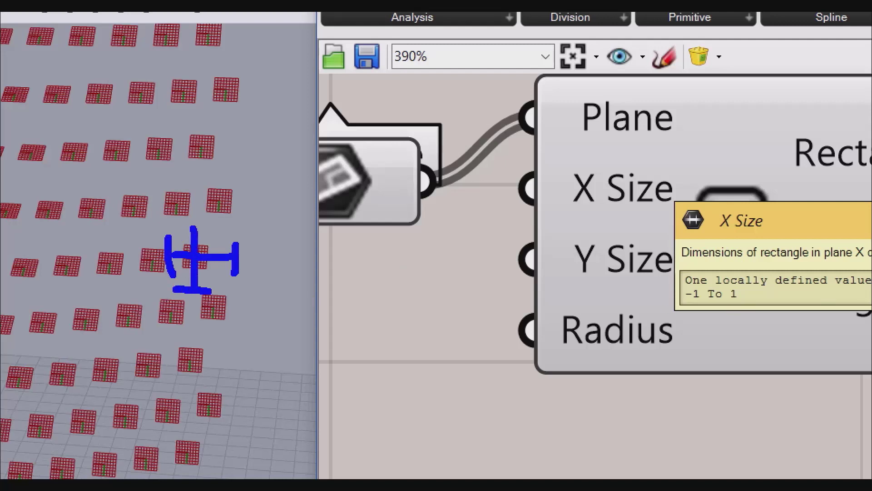
pyautogui.press('Escape')
# Move the Rectangle component farther from the Plane parameter to make room for its size inputs
pyautogui.scroll(-3, 717, 259)
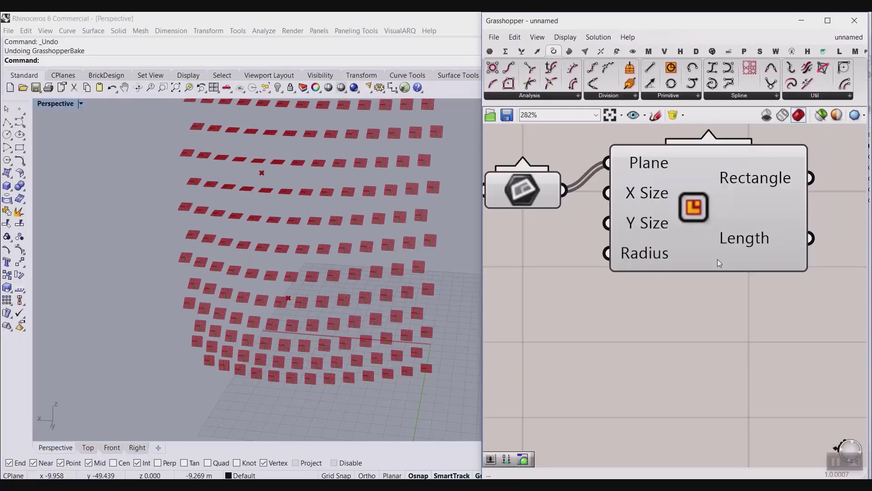
pyautogui.moveTo(717, 259); pyautogui.dragTo(657, 228, button='right')
pyautogui.moveTo(657, 227); pyautogui.dragTo(768, 247)
pyautogui.click(678, 273)
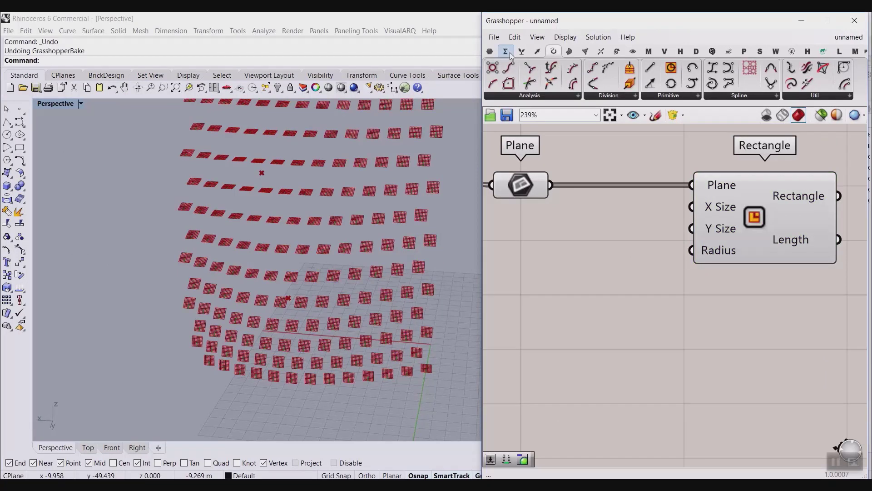
# Add a Construct Domain component between the Plane parameter and Rectangle, and connect its Domain output to X Size
pyautogui.click(507, 52)
pyautogui.moveTo(492, 67); pyautogui.dragTo(595, 268)
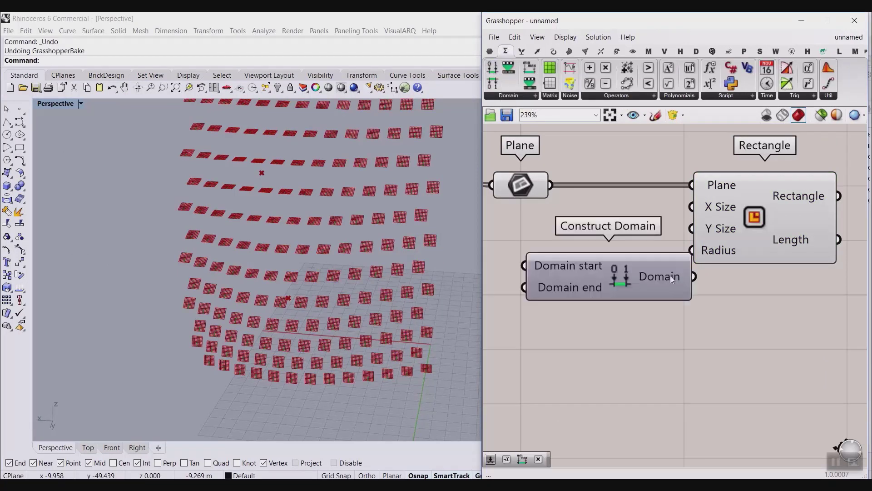
pyautogui.scroll(-2, 670, 275)
pyautogui.click(728, 225)
pyautogui.scroll(2, 622, 239)
pyautogui.click(663, 255)
pyautogui.scroll(2, 663, 254)
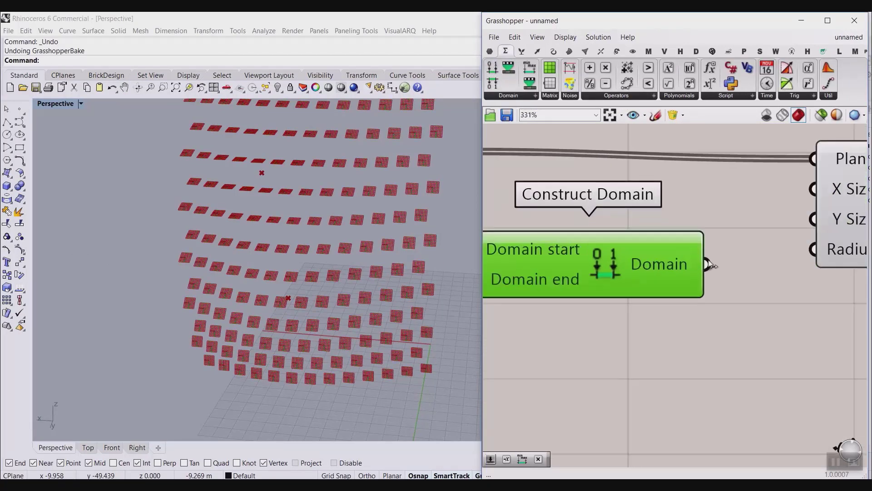
pyautogui.moveTo(706, 264); pyautogui.dragTo(785, 200)
# Create a number slider with the value 12.5 beside the new Construct Domain
pyautogui.scroll(-1, 691, 243)
pyautogui.scroll(2, 692, 263)
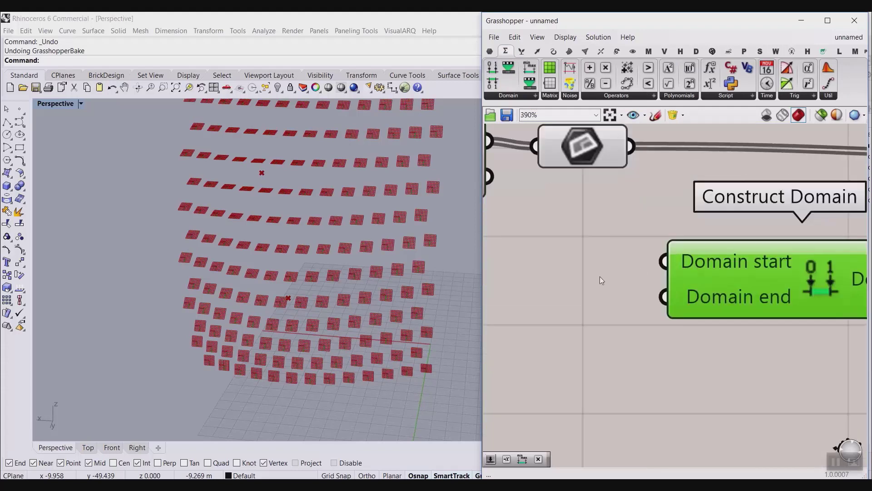
pyautogui.doubleClick(521, 278)
pyautogui.write('1')
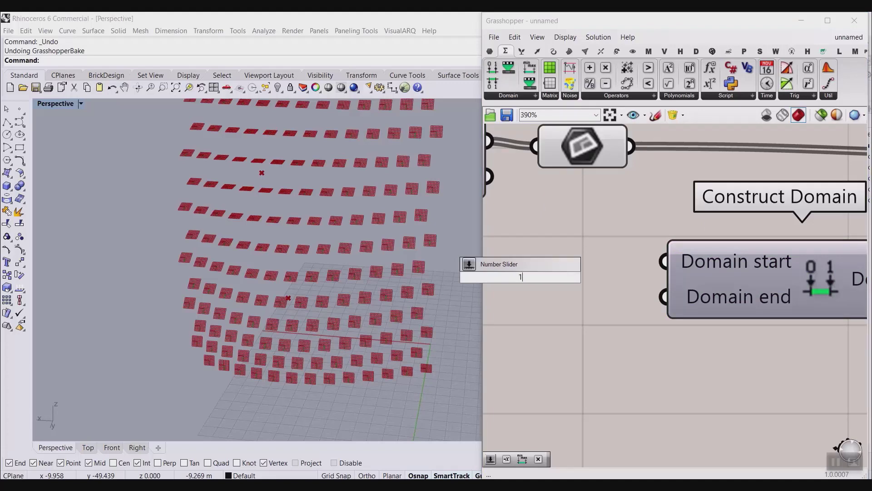
pyautogui.write('1')
pyautogui.press('BackSpace')
pyautogui.press('BackSpace')
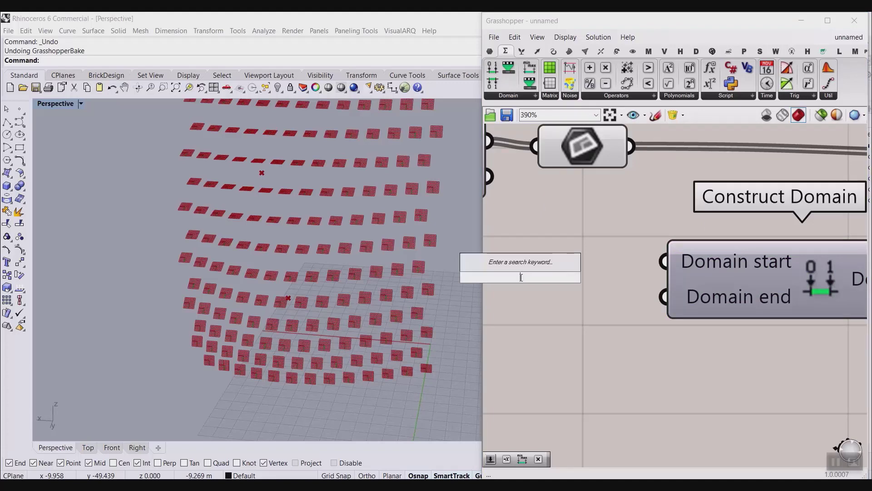
pyautogui.write('12.5')
pyautogui.press('Return')
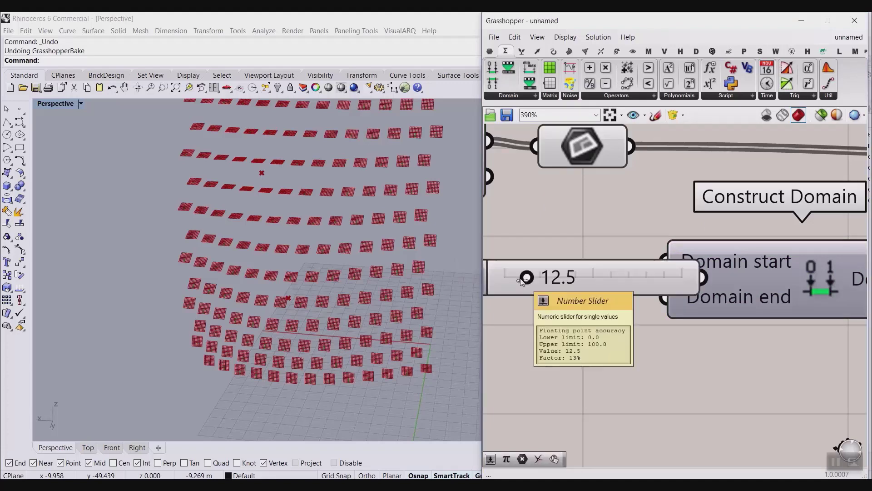
# Place the slider in front of Construct Domain, set it to 39.7, and connect it to both Domain start and Domain end
pyautogui.scroll(-3, 626, 309)
pyautogui.scroll(4, 718, 296)
pyautogui.moveTo(700, 293); pyautogui.dragTo(672, 289)
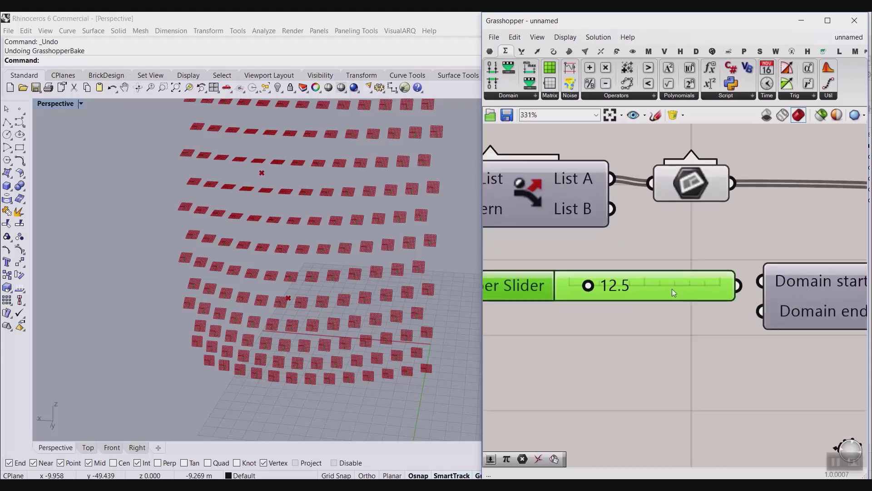
pyautogui.moveTo(593, 287); pyautogui.dragTo(677, 293)
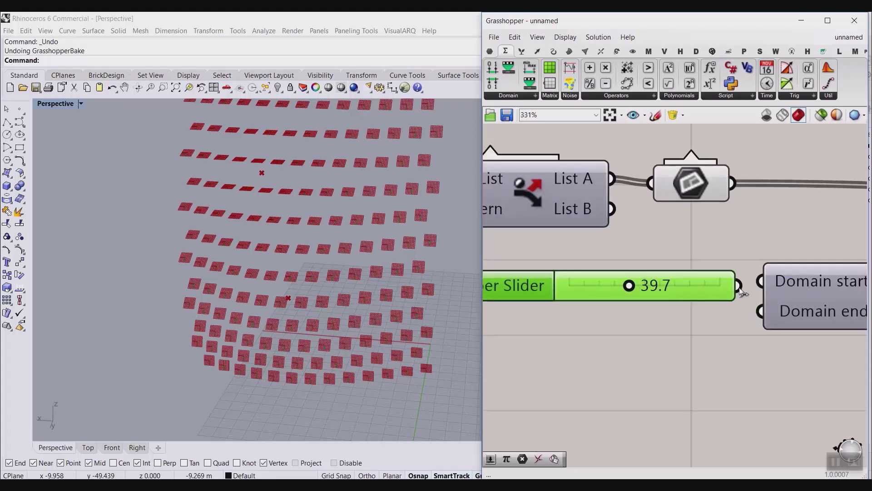
pyautogui.moveTo(726, 284); pyautogui.dragTo(592, 283, button='right')
pyautogui.moveTo(564, 291); pyautogui.dragTo(626, 310)
# Center the X Size domain by setting the expression -x/2 on Domain start and x/2 on Domain end
pyautogui.rightClick(652, 282)
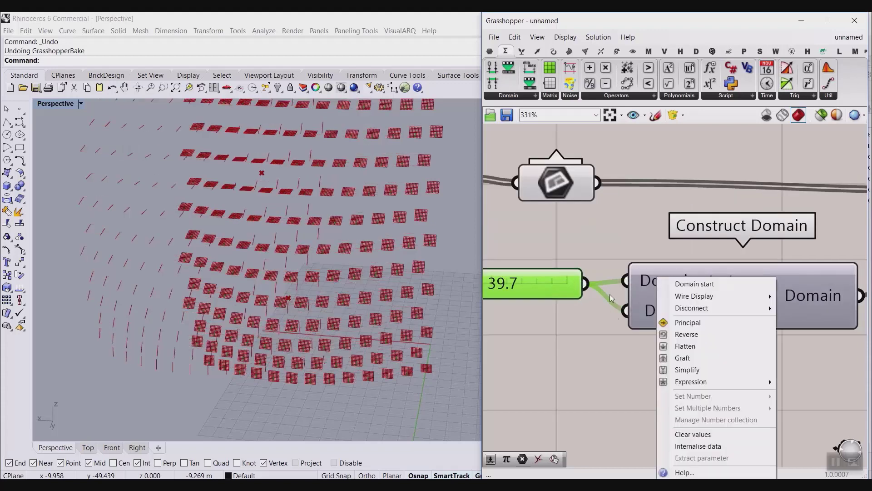
pyautogui.moveTo(679, 385)
pyautogui.click(602, 399)
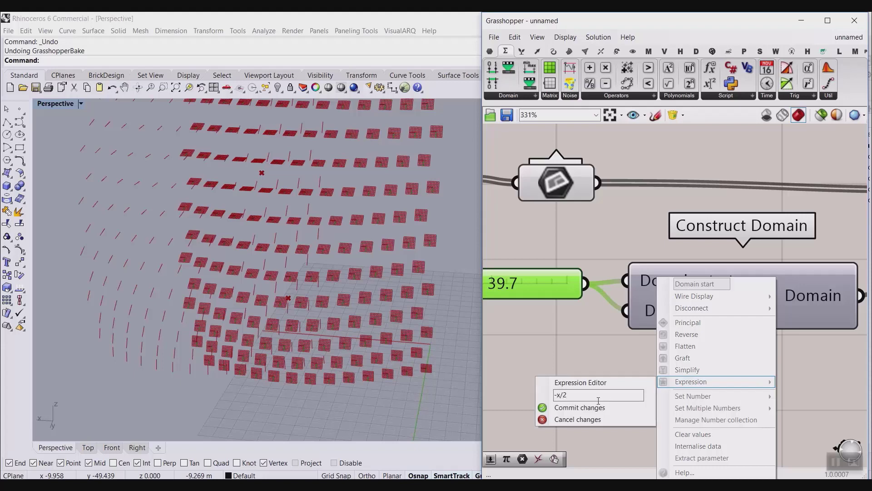
pyautogui.click(577, 407)
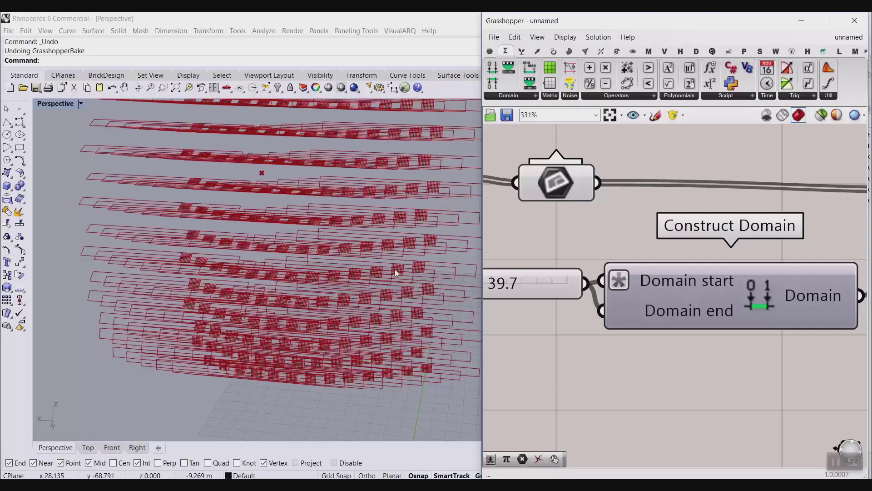
pyautogui.rightClick(659, 317)
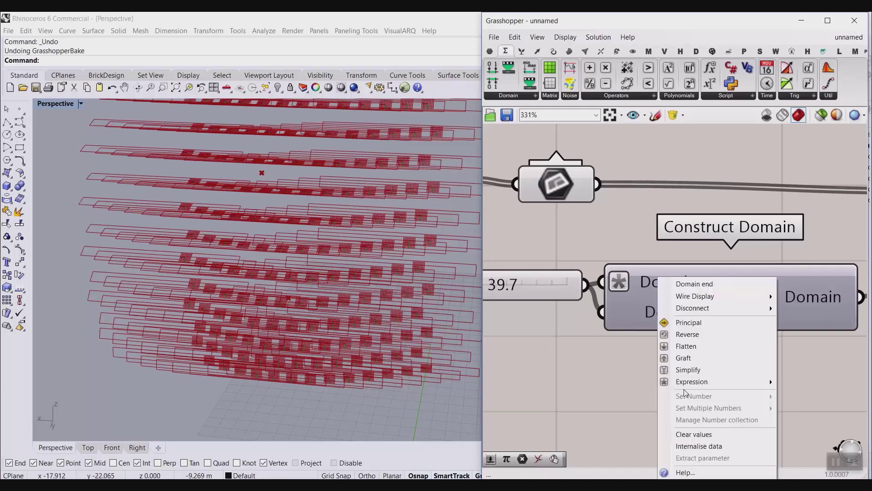
pyautogui.moveTo(709, 381)
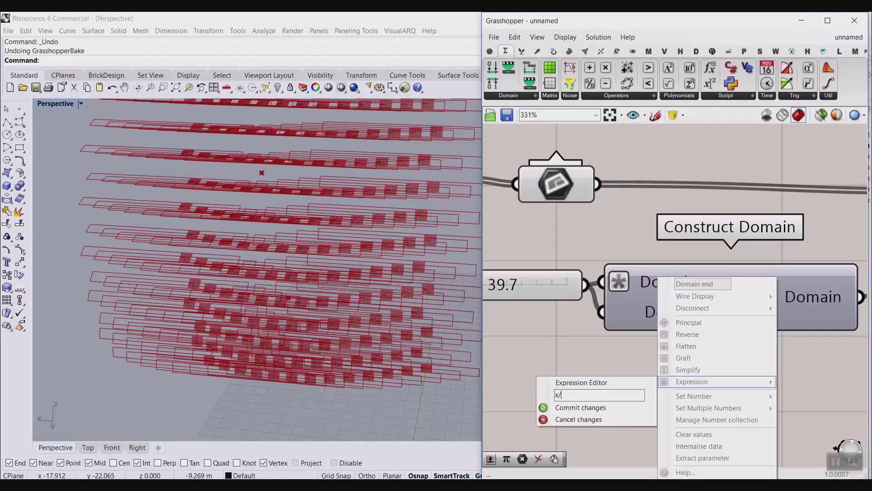
pyautogui.click(617, 407)
# Limit the X Size slider to a maximum of 10 and set it to 6.6
pyautogui.moveTo(571, 330); pyautogui.dragTo(643, 321, button='right')
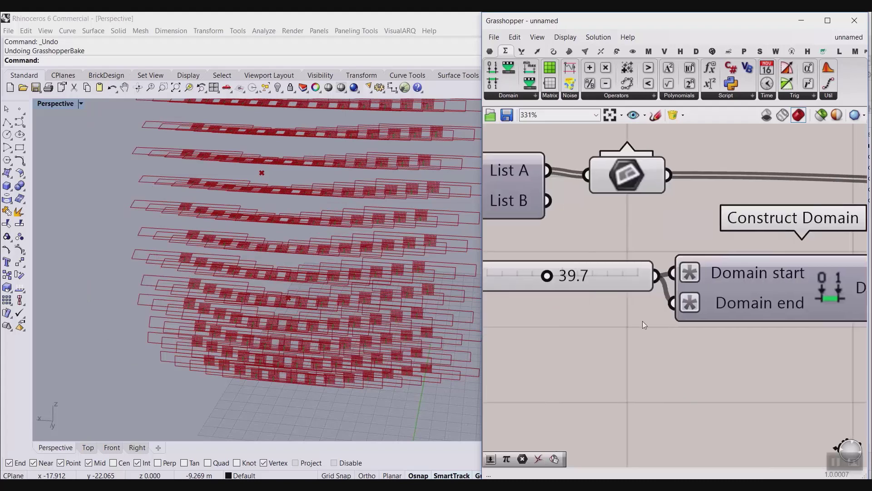
pyautogui.moveTo(629, 278); pyautogui.dragTo(592, 292)
pyautogui.scroll(-4, 591, 291)
pyautogui.moveTo(730, 299); pyautogui.dragTo(758, 298, button='right')
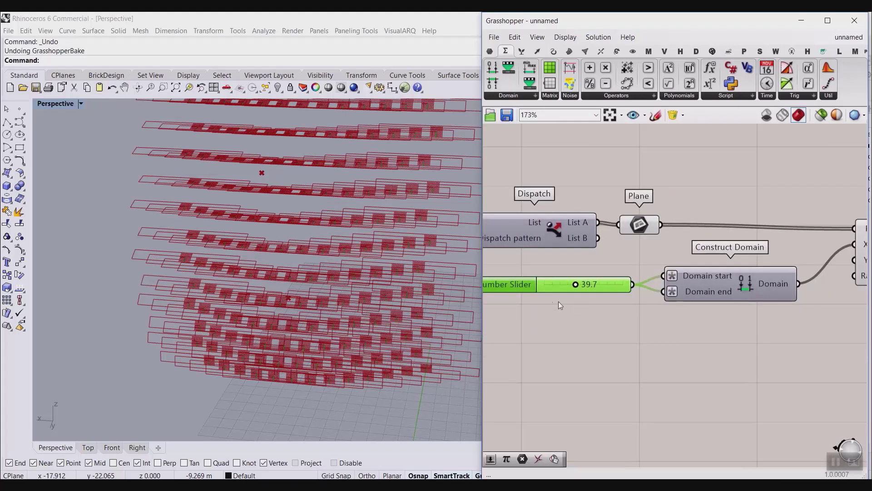
pyautogui.scroll(2, 550, 293)
pyautogui.doubleClick(505, 280)
pyautogui.doubleClick(551, 307)
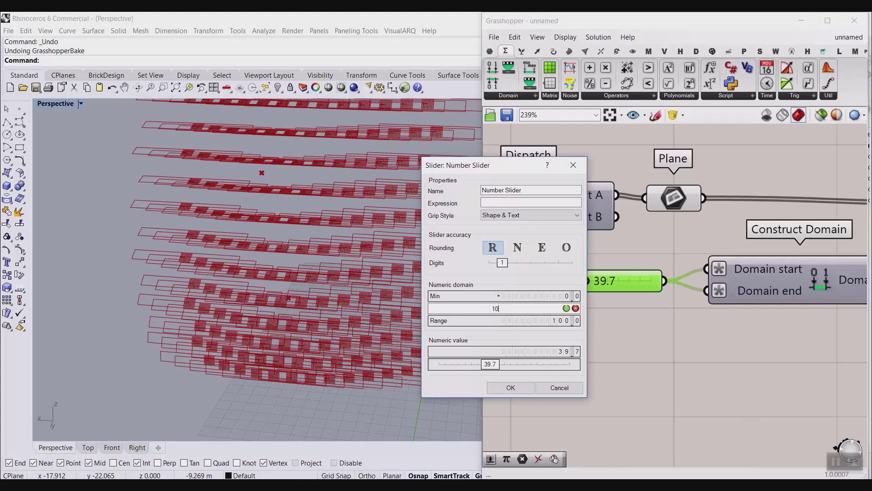
pyautogui.press('Return')
pyautogui.click(510, 387)
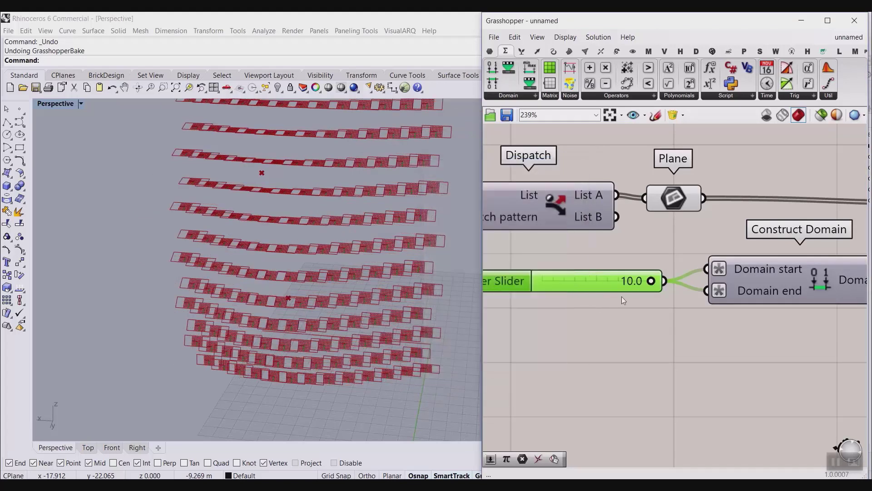
pyautogui.moveTo(653, 281); pyautogui.dragTo(614, 282)
# Duplicate the X Size slider and its Construct Domain below the originals, and connect the copy's Domain to Y Size
pyautogui.scroll(-5, 614, 282)
pyautogui.moveTo(666, 289); pyautogui.dragTo(576, 269)
pyautogui.hotkey('ctrl', 'c')
pyautogui.hotkey('ctrl', 'v')
pyautogui.moveTo(670, 283); pyautogui.dragTo(664, 320)
pyautogui.click(729, 287)
pyautogui.scroll(3, 713, 292)
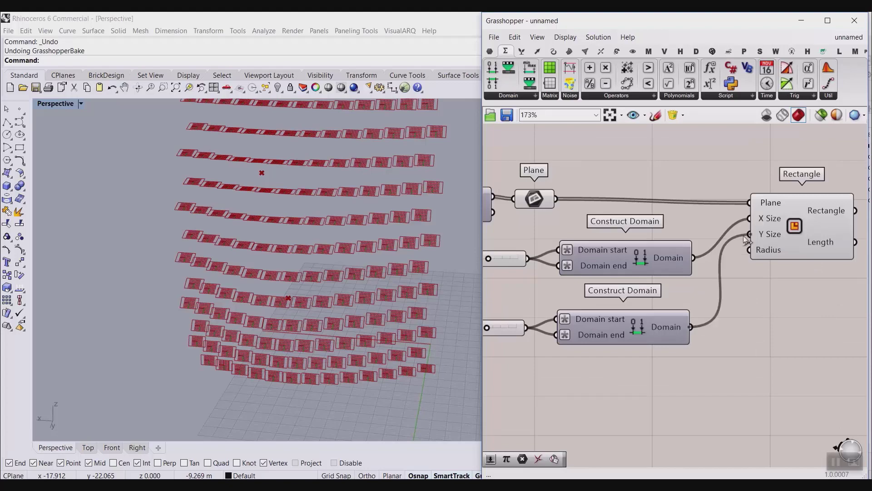
pyautogui.moveTo(743, 235); pyautogui.dragTo(746, 236)
# Set the Y Size slider to 10.0 and check the enlarged rectangles on the facade
pyautogui.moveTo(516, 330); pyautogui.dragTo(590, 318, button='right')
pyautogui.scroll(3, 549, 319)
pyautogui.moveTo(566, 314); pyautogui.dragTo(632, 312)
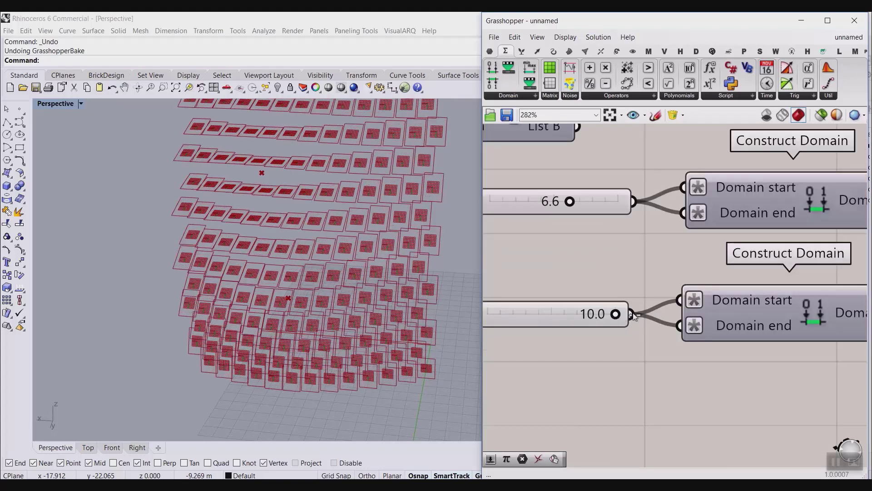
pyautogui.moveTo(291, 318); pyautogui.dragTo(422, 314, button='right')
pyautogui.scroll(-8, 617, 304)
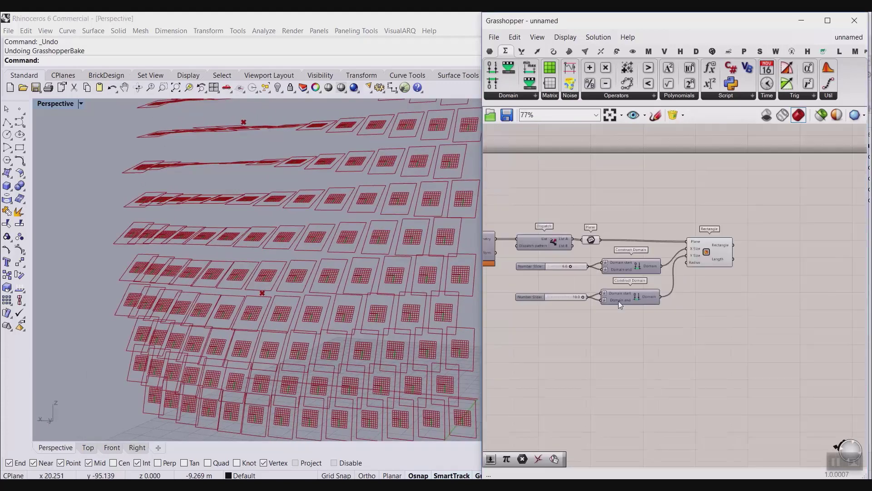
# Create a number slider with the value 2.25 and connect it to the Rectangle component's Radius input
pyautogui.scroll(3, 636, 286)
pyautogui.click(708, 245)
pyautogui.scroll(3, 717, 249)
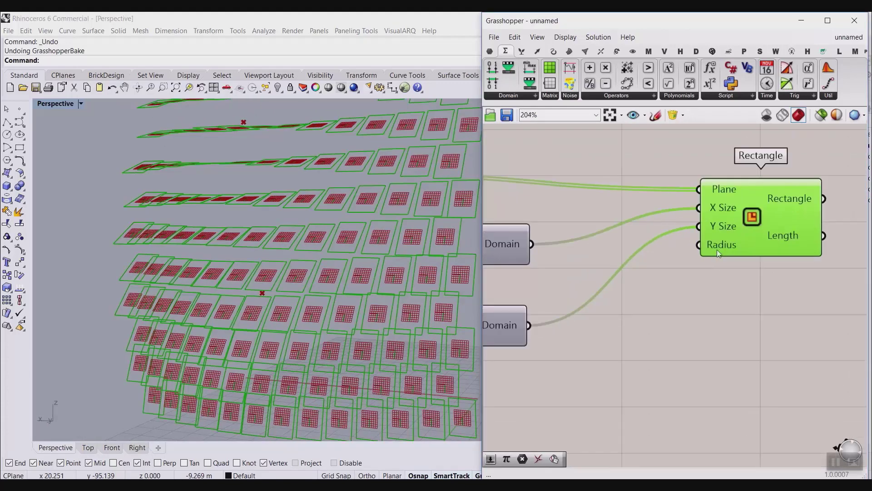
pyautogui.doubleClick(551, 382)
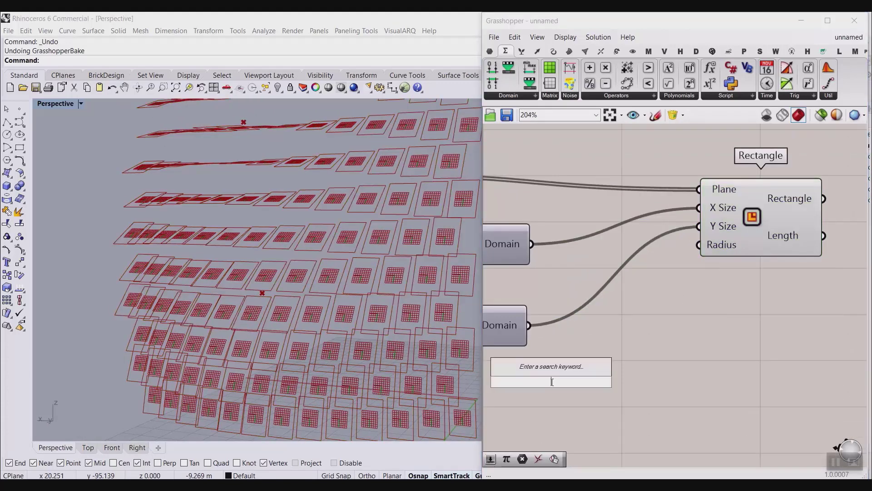
pyautogui.write('2.25')
pyautogui.press('Return')
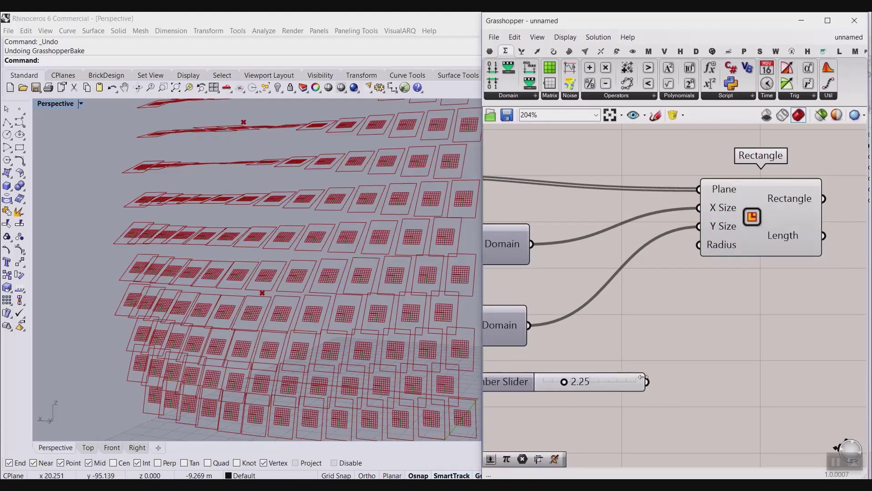
pyautogui.moveTo(645, 381); pyautogui.dragTo(698, 245)
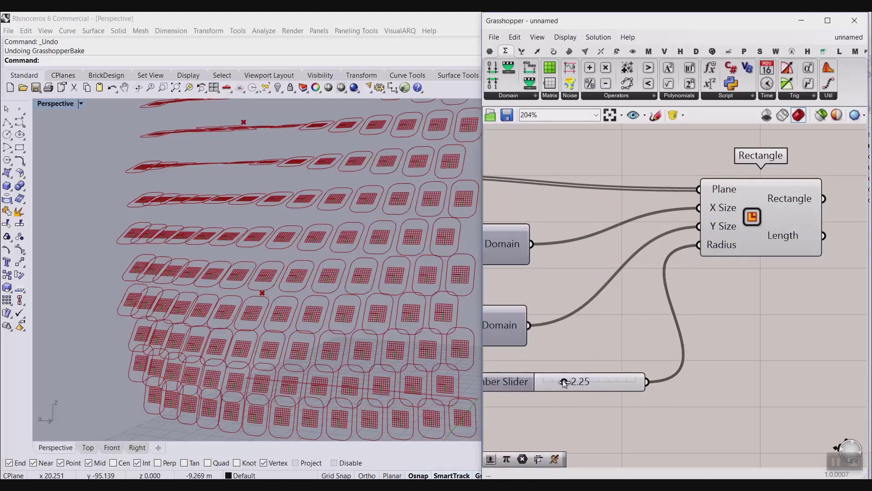
# Set the Radius slider to 1.61 and connect the Rectangle output to a new Surface parameter
pyautogui.moveTo(564, 383)
pyautogui.mouseDown()
pyautogui.moveTo(577, 382)
pyautogui.moveTo(558, 381)
pyautogui.mouseUp()
pyautogui.scroll(-5, 583, 313)
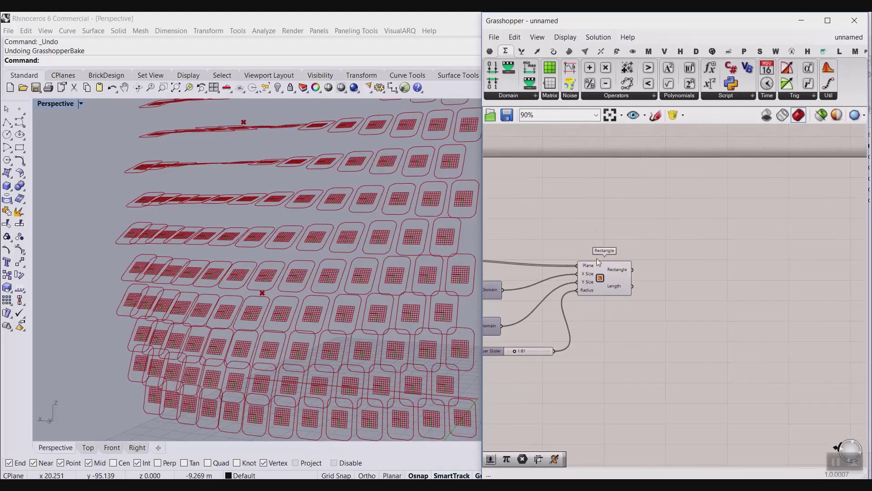
pyautogui.click(489, 52)
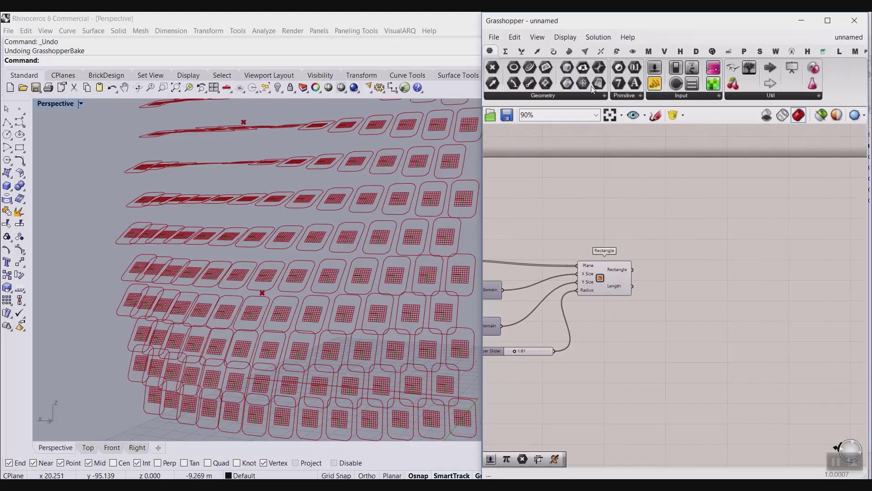
pyautogui.moveTo(598, 83); pyautogui.dragTo(640, 247)
pyautogui.scroll(3, 652, 270)
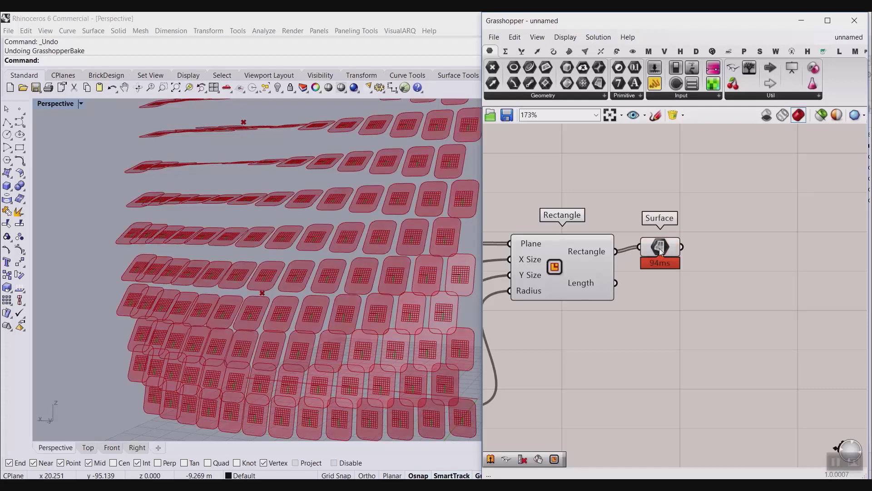
pyautogui.click(659, 248)
# Turn off the preview of the components from the rotated planes through the Rectangle, keeping the Surface visible
pyautogui.scroll(-8, 713, 298)
pyautogui.moveTo(705, 330); pyautogui.dragTo(576, 276)
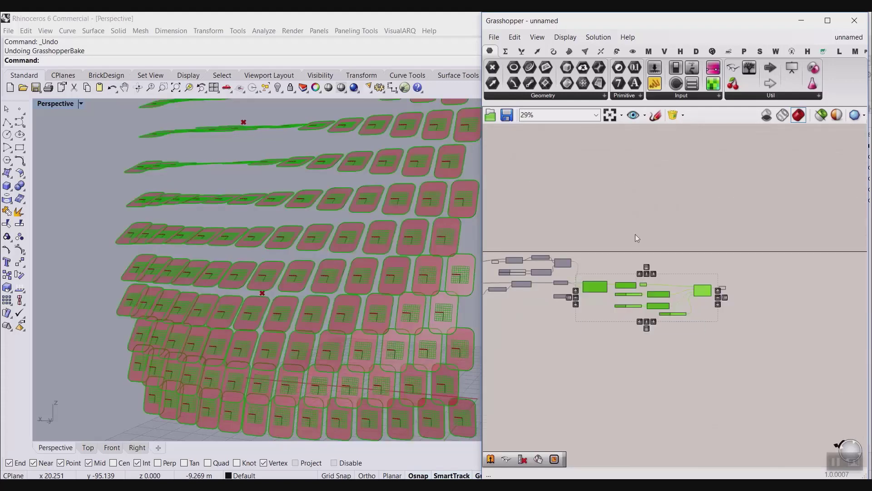
pyautogui.middleClick(635, 236)
pyautogui.click(654, 255)
pyautogui.click(654, 257)
# Select the Point parameter feeding the second Distance component and move its attractor point down along the facade
pyautogui.moveTo(281, 329); pyautogui.dragTo(313, 318, button='right')
pyautogui.scroll(-7, 381, 346)
pyautogui.scroll(9, 326, 303)
pyautogui.moveTo(588, 311); pyautogui.dragTo(676, 308, button='right')
pyautogui.scroll(-5, 690, 311)
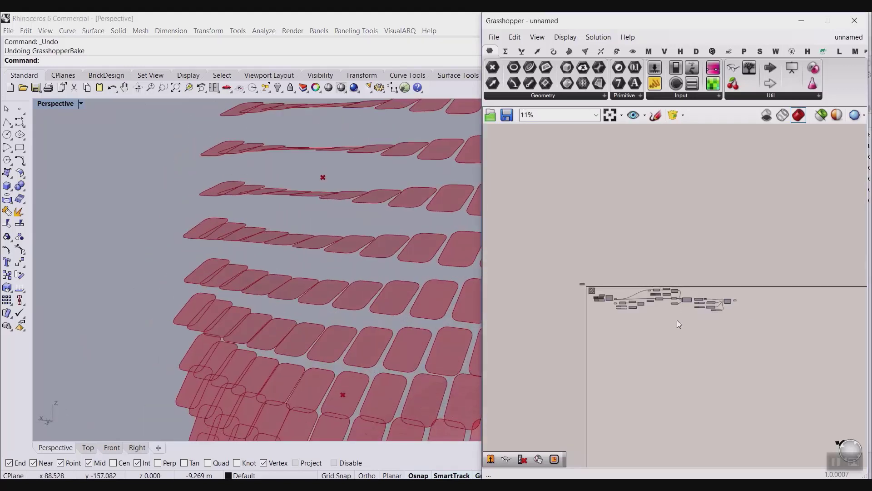
pyautogui.scroll(5, 651, 290)
pyautogui.scroll(3, 661, 257)
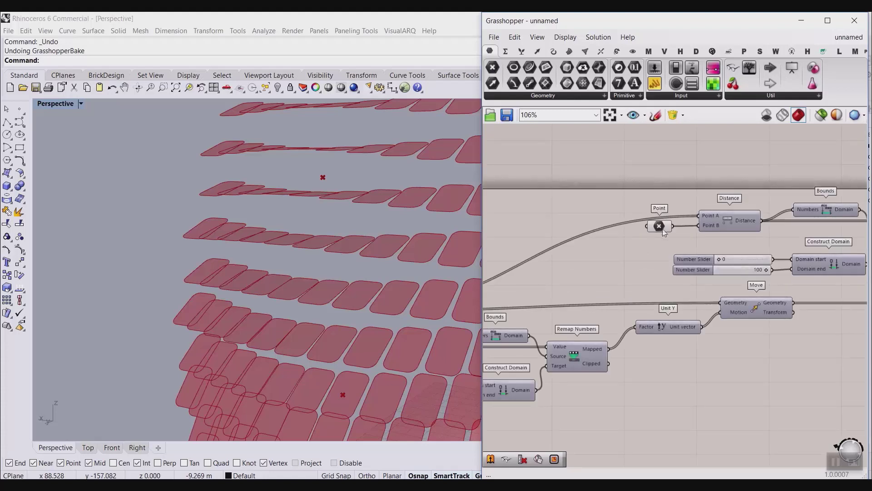
pyautogui.click(659, 226)
pyautogui.scroll(-4, 264, 359)
pyautogui.moveTo(279, 279); pyautogui.dragTo(286, 315)
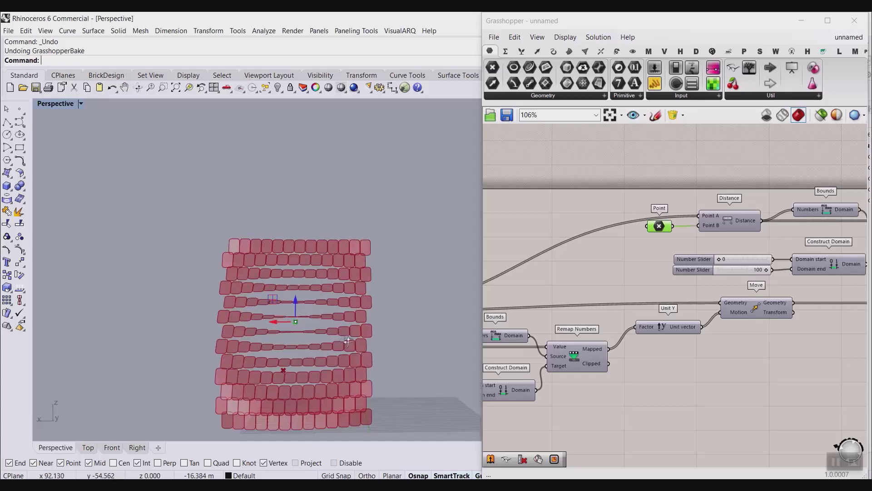
# Set the rectangular grid's Size X to 3.38 and Size Y to 6.72, and check the facade from several angles
pyautogui.scroll(-6, 760, 317)
pyautogui.scroll(10, 694, 336)
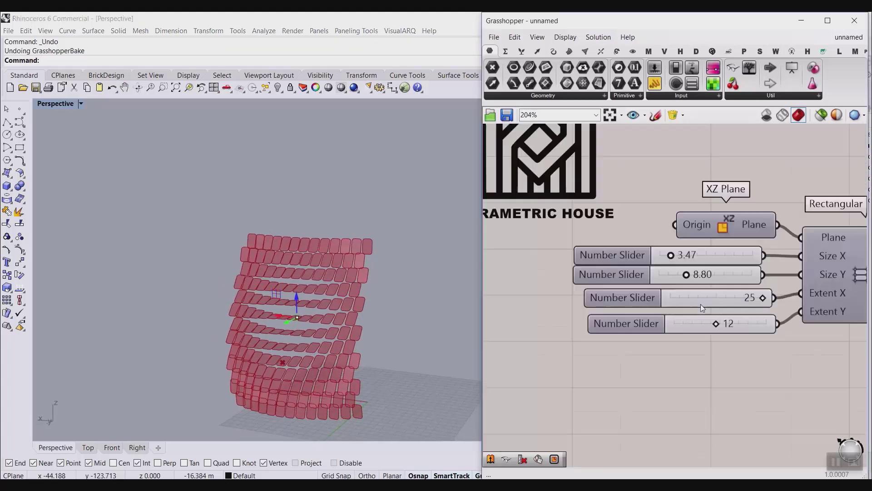
pyautogui.moveTo(635, 228); pyautogui.dragTo(636, 228)
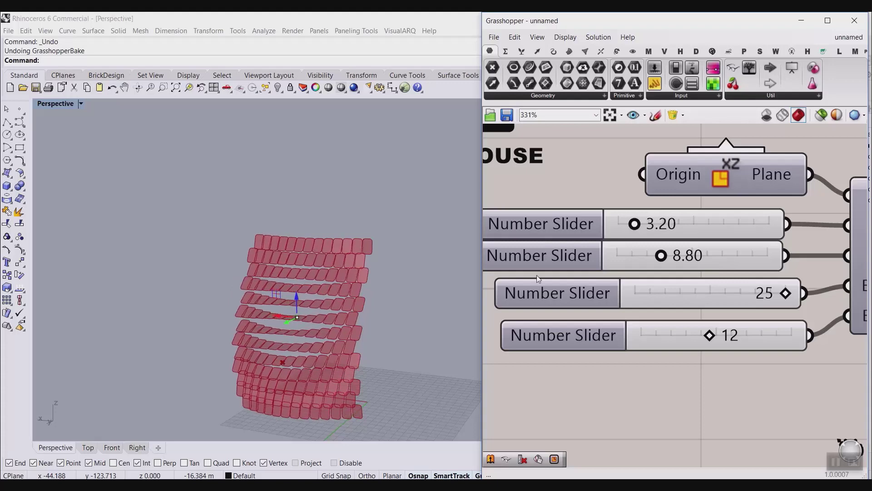
pyautogui.scroll(5, 386, 323)
pyautogui.moveTo(313, 348); pyautogui.dragTo(346, 333, button='right')
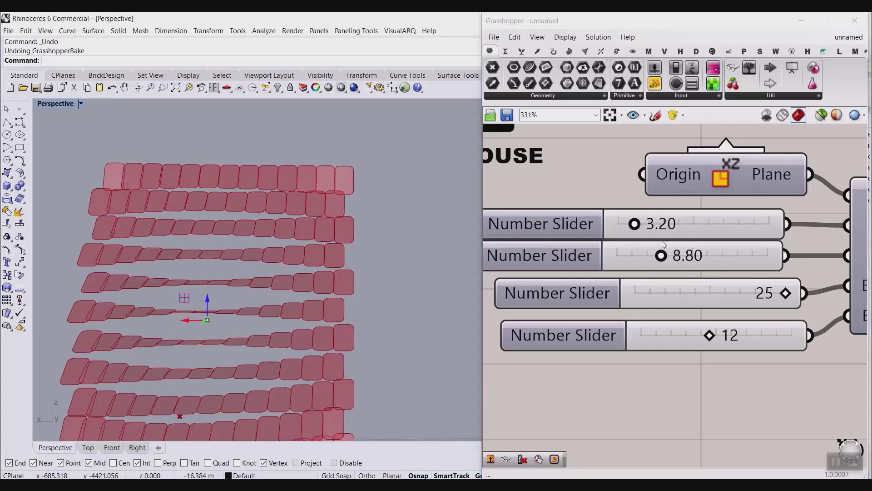
pyautogui.moveTo(635, 226); pyautogui.dragTo(635, 226)
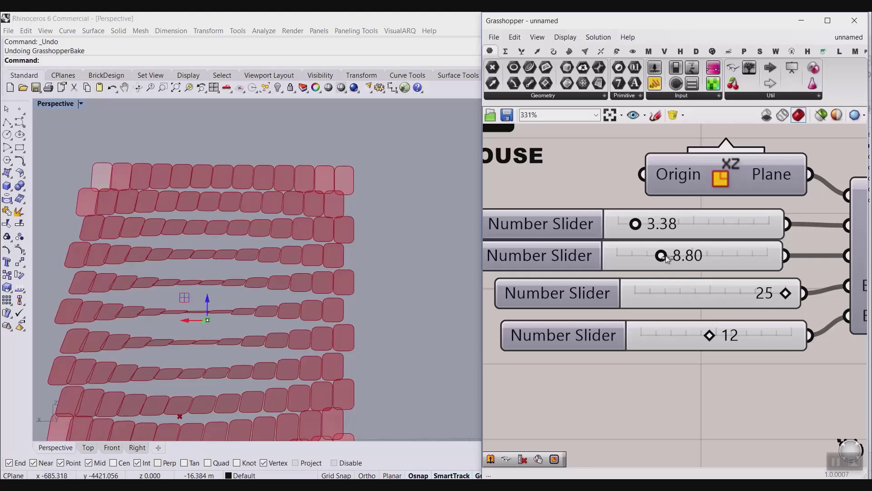
pyautogui.moveTo(666, 257); pyautogui.dragTo(655, 257)
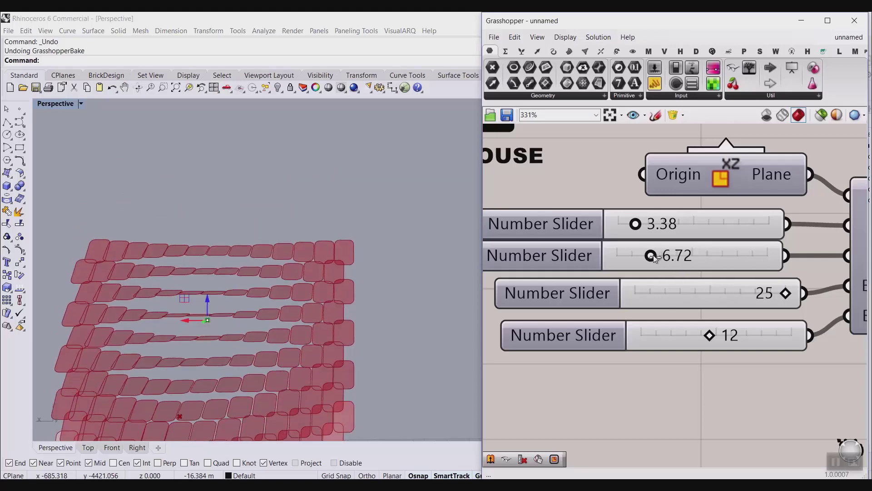
pyautogui.moveTo(368, 316); pyautogui.dragTo(307, 351, button='right')
pyautogui.scroll(5, 327, 348)
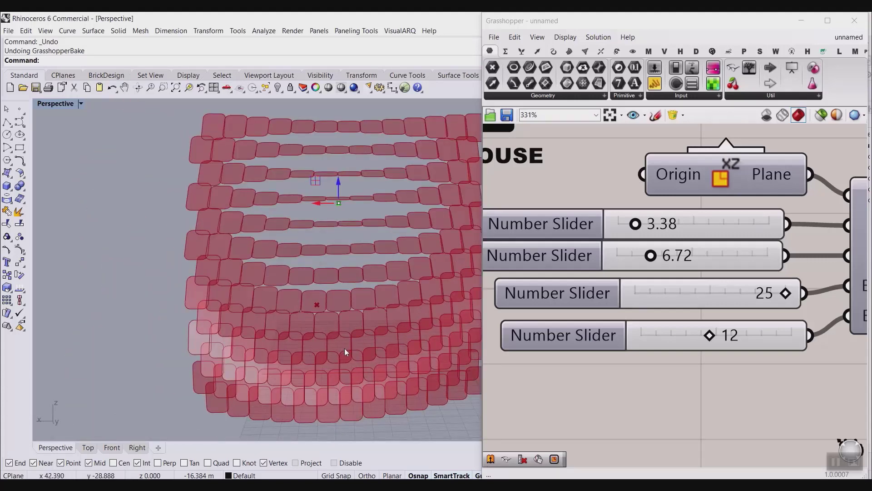
pyautogui.moveTo(355, 351)
pyautogui.mouseDown(button='right')
pyautogui.moveTo(228, 326)
pyautogui.moveTo(338, 349)
pyautogui.mouseUp(button='right')
pyautogui.scroll(-3, 264, 321)
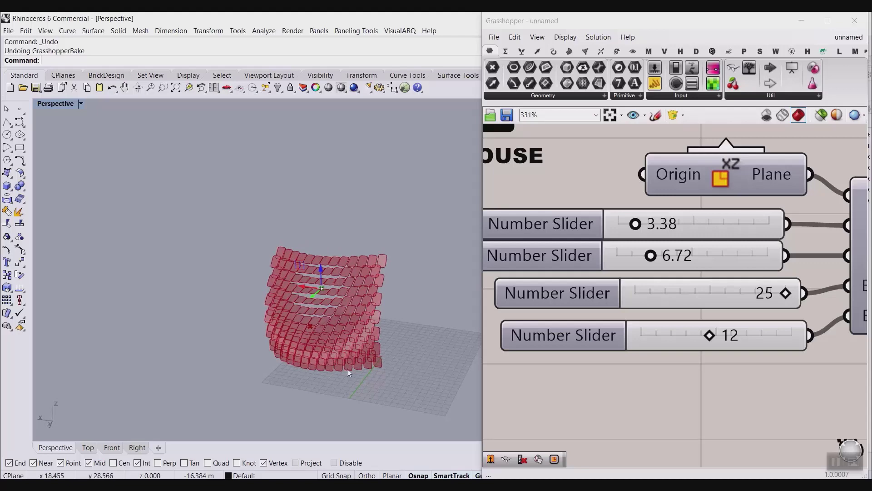
pyautogui.scroll(4, 331, 348)
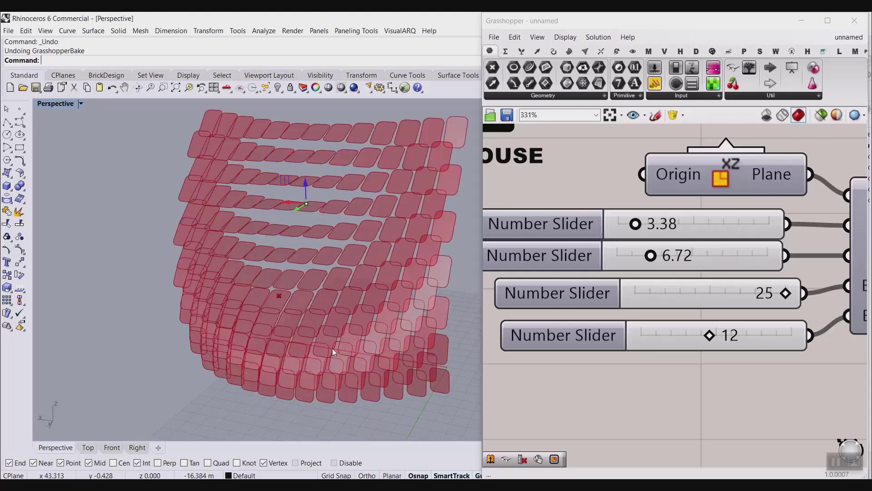